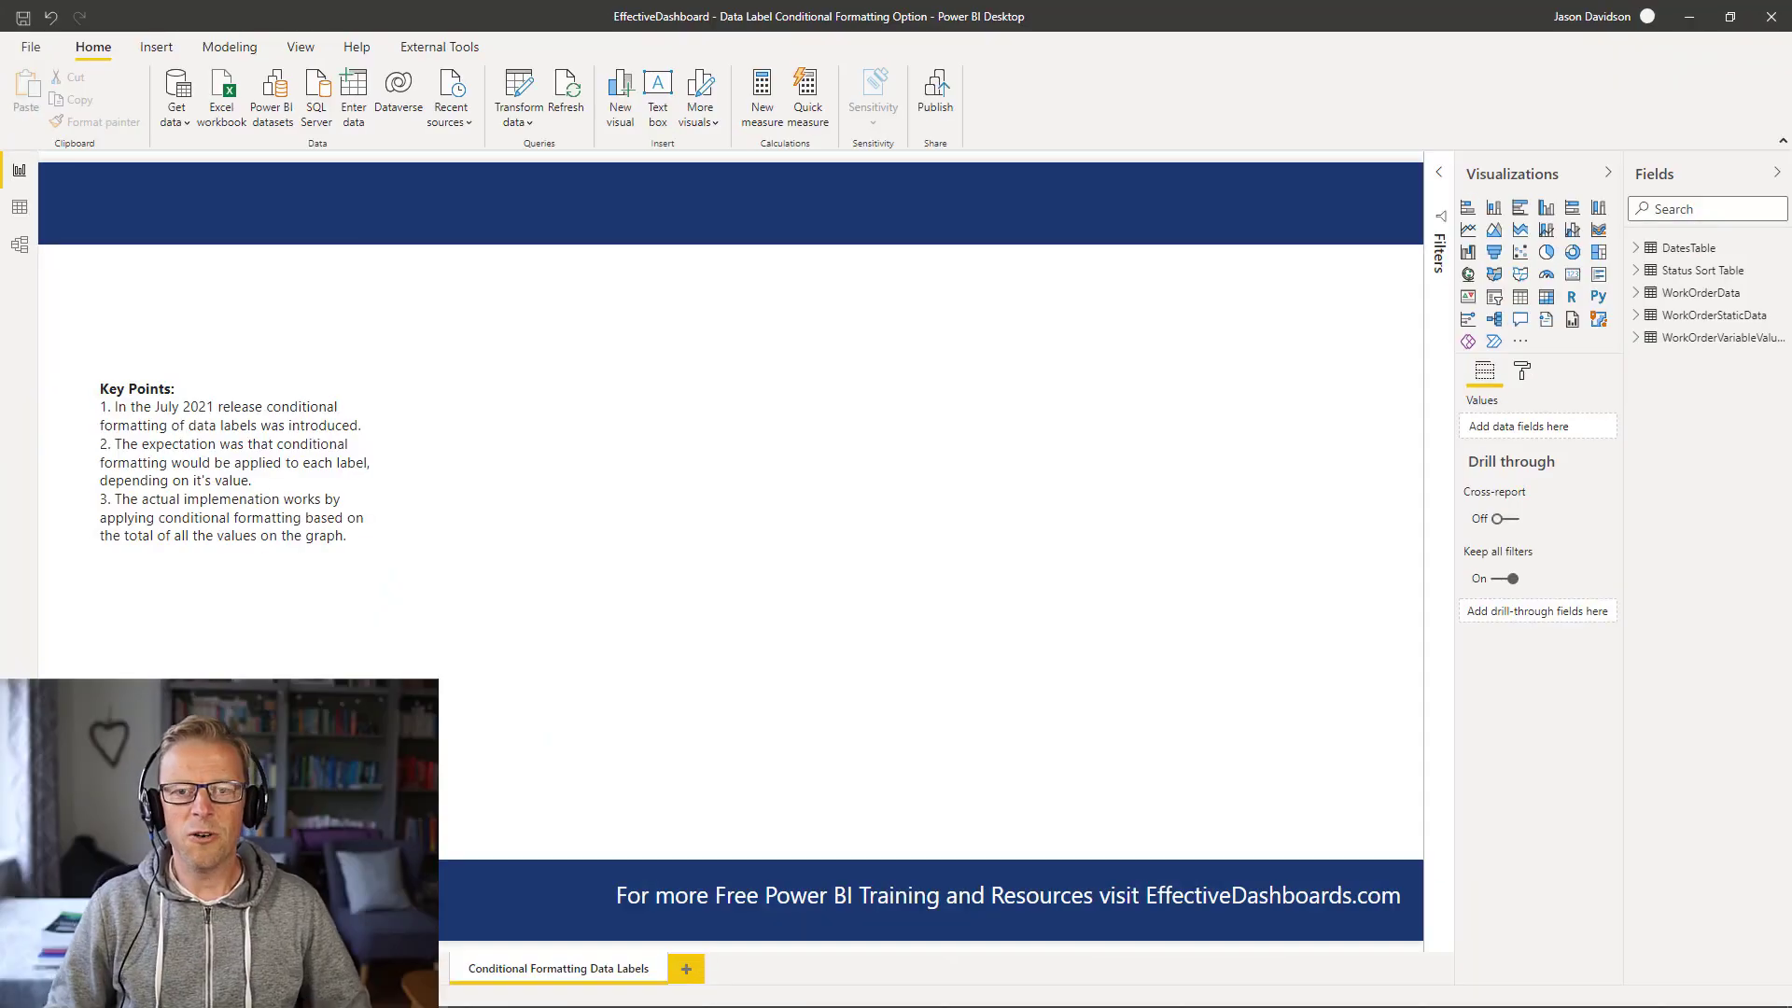
Step: Bring the Chrome window with the Power BI July 2021 Feature Summary in front of the report
key("alt+Tab")
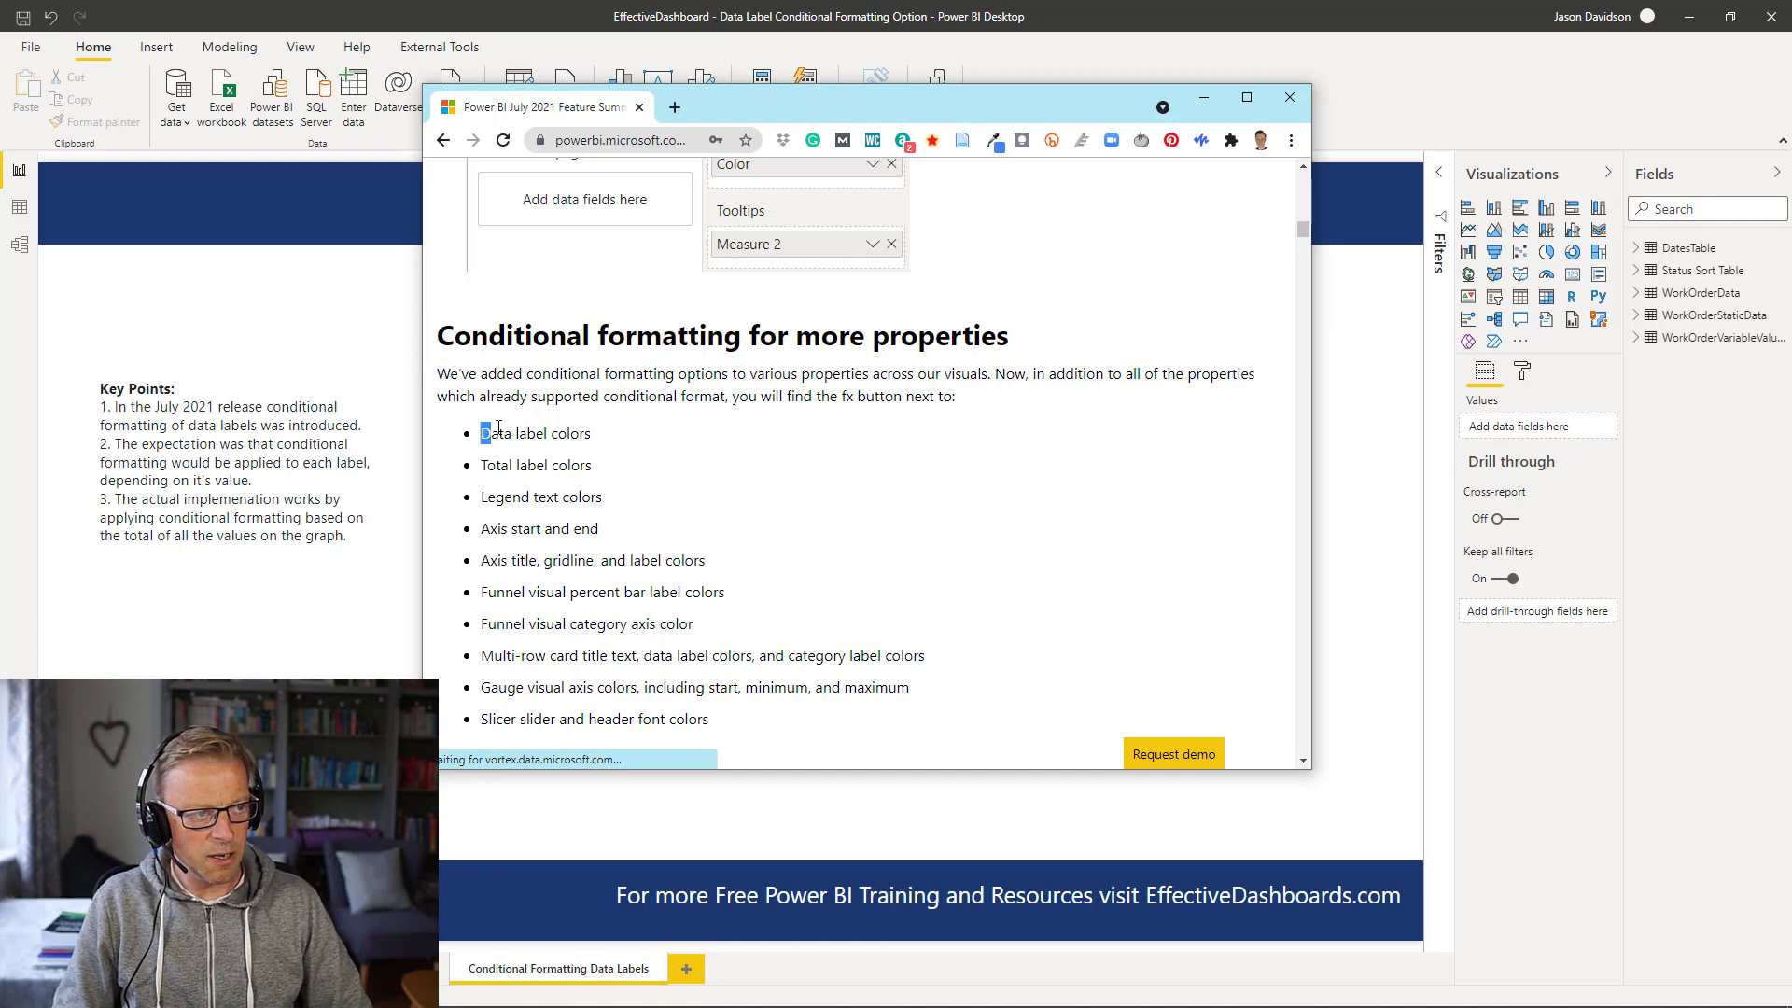
Step: Highlight the 'Data label colors' entry, then minimize the browser to return to the report
left_click_drag(499, 426, 584, 435)
left_click(581, 437)
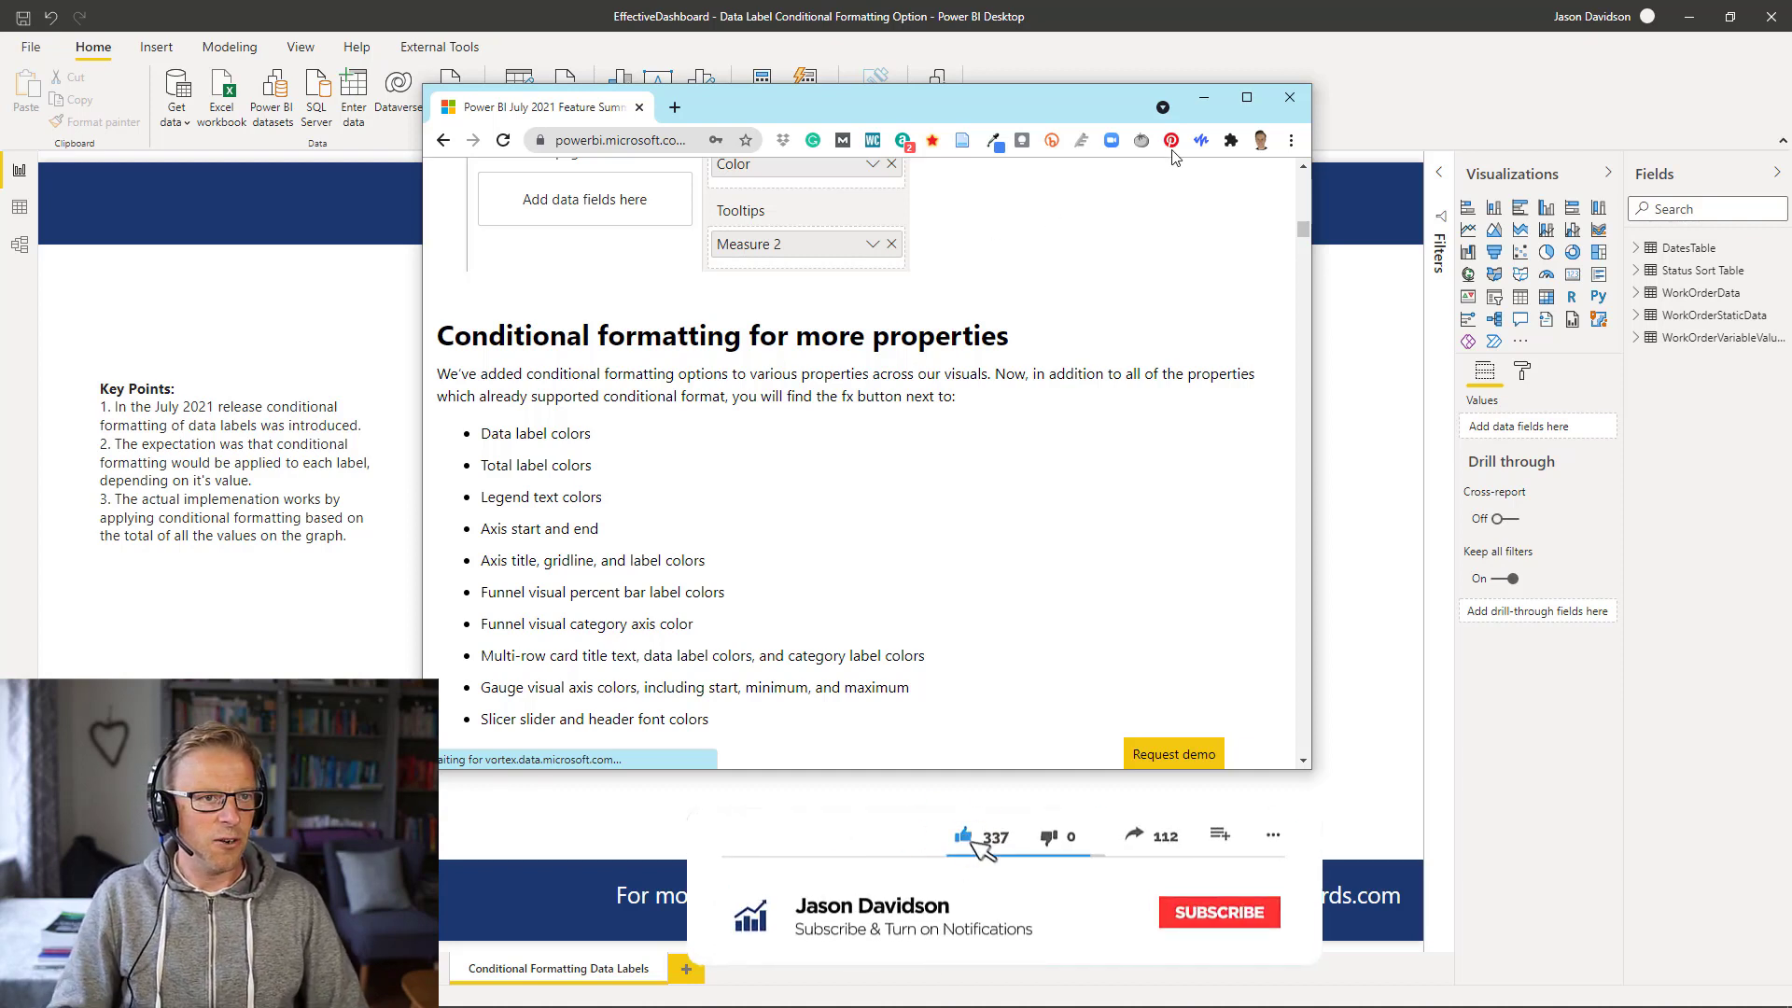
left_click(1205, 105)
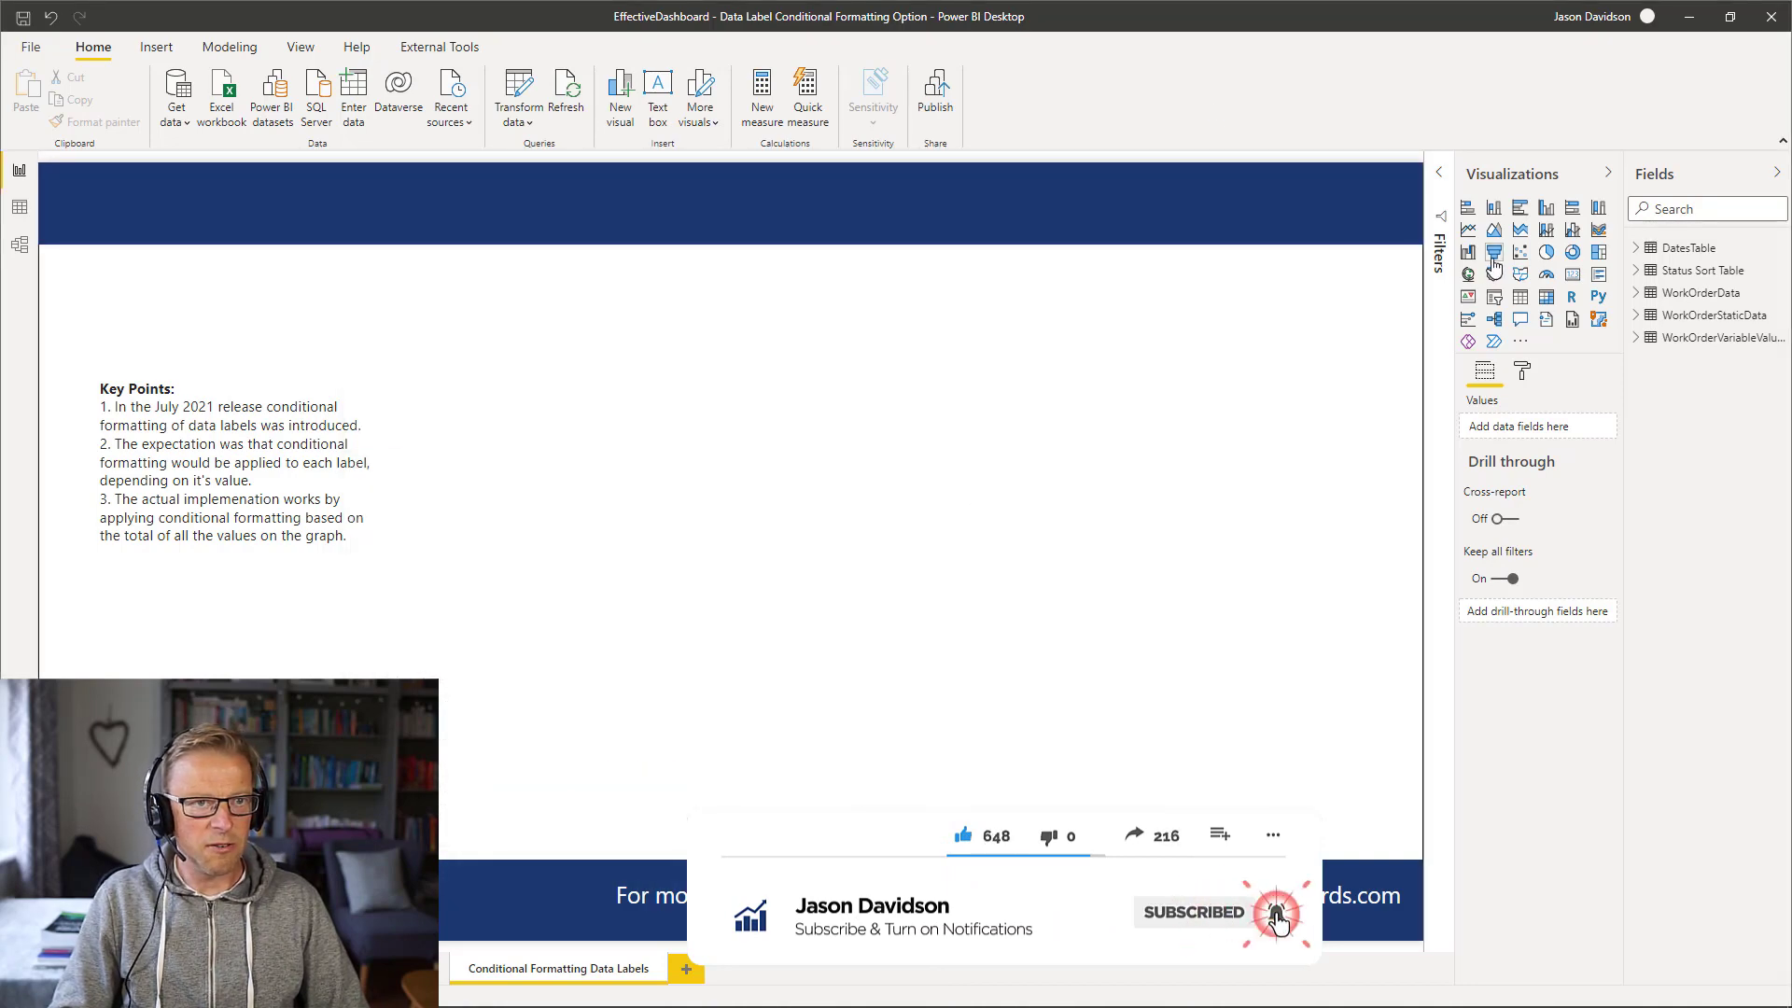
Step: Add a line chart visual and enlarge it across the middle of the page
left_click(1470, 232)
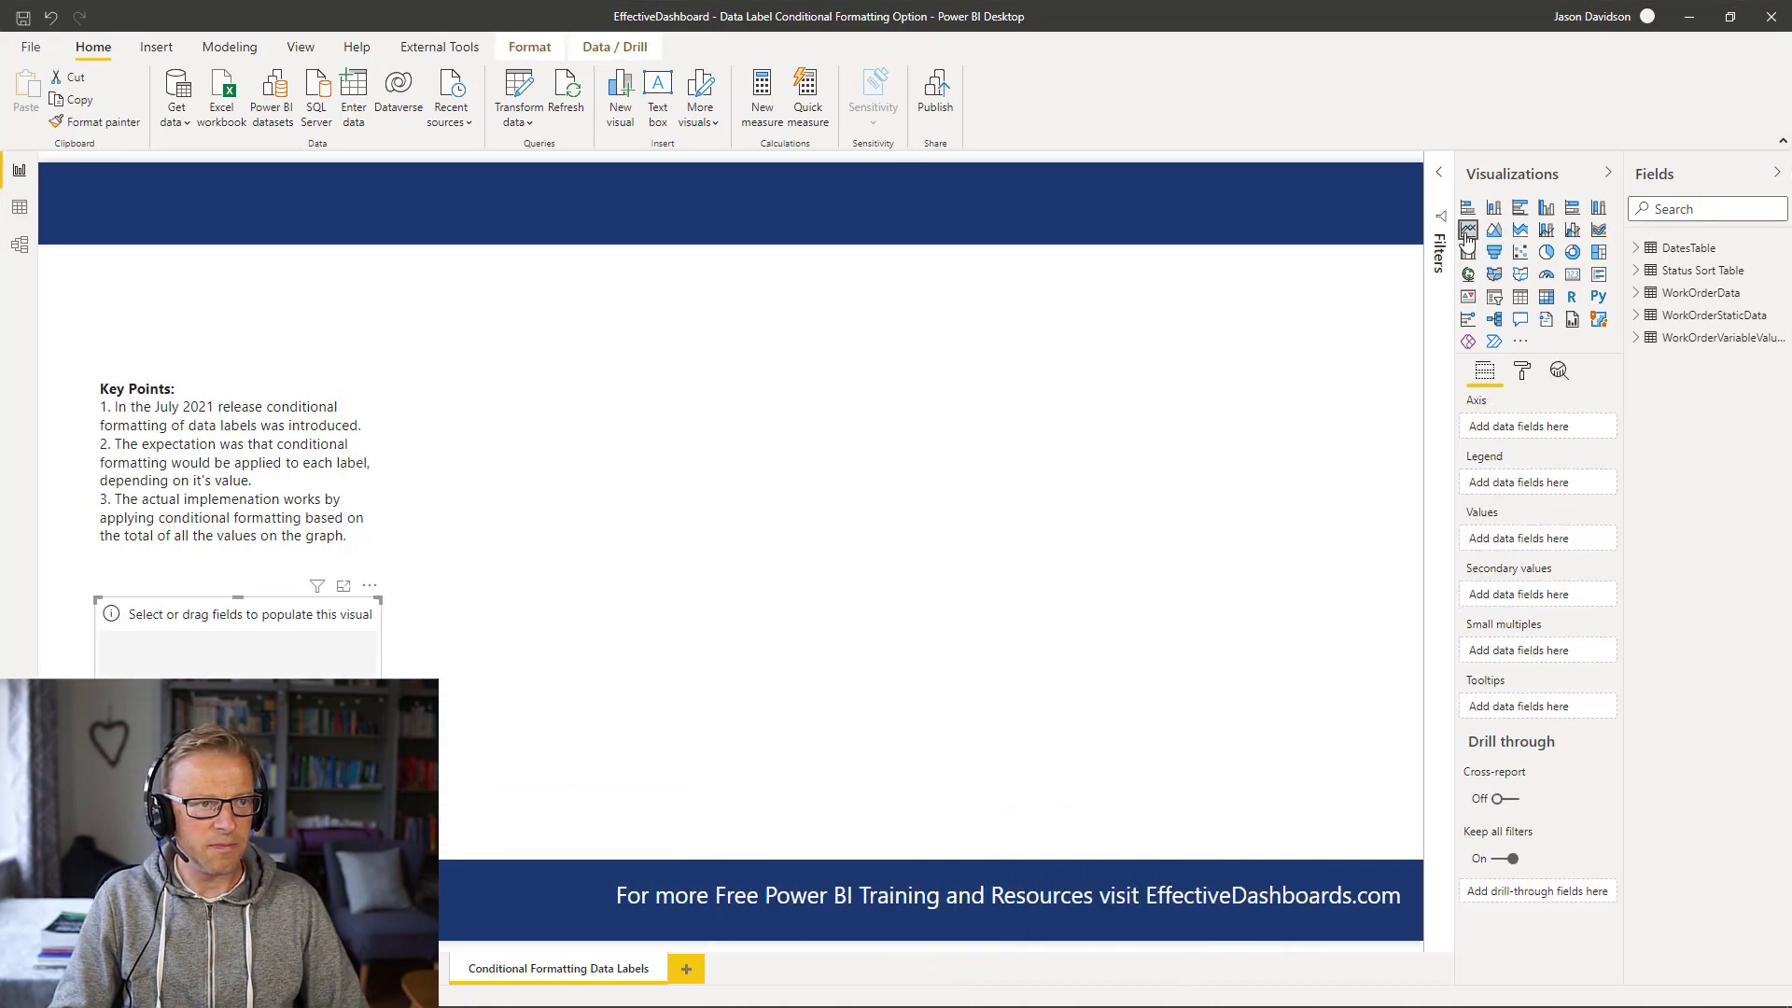
left_click_drag(370, 590, 783, 280)
left_click_drag(789, 508, 1390, 747)
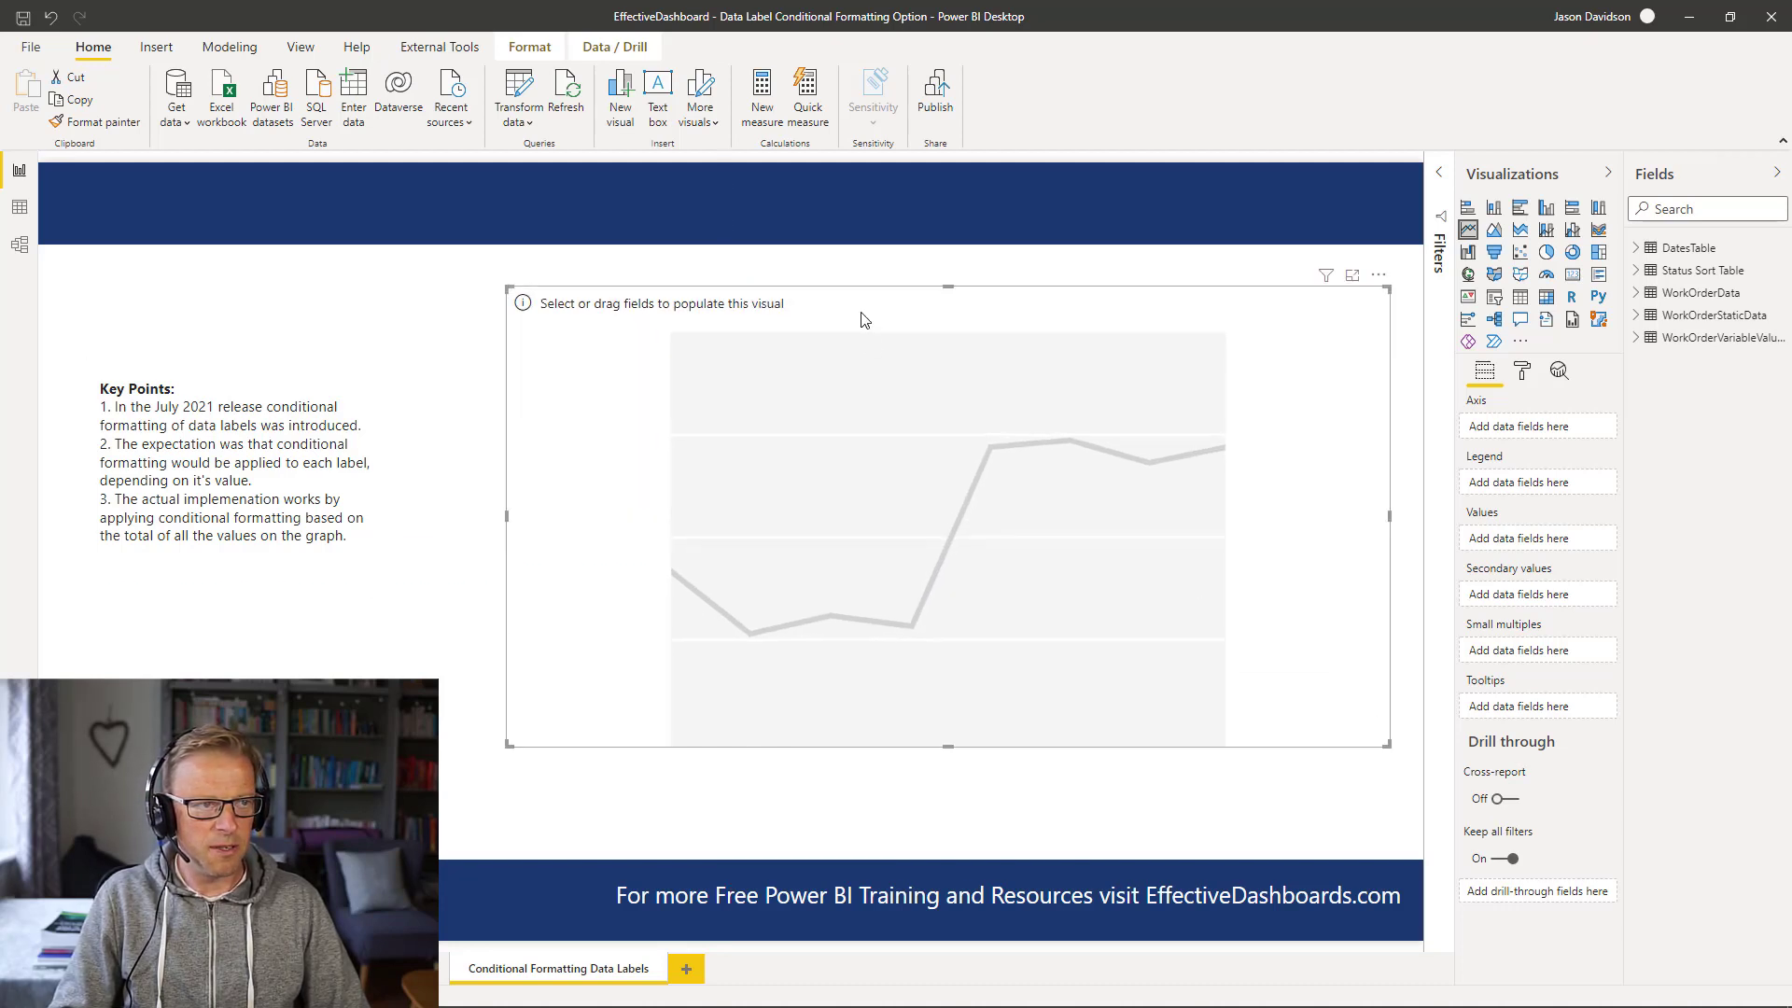
mouse_move(867, 302)
left_mouse_down()
mouse_move(880, 334)
mouse_move(884, 306)
left_mouse_up()
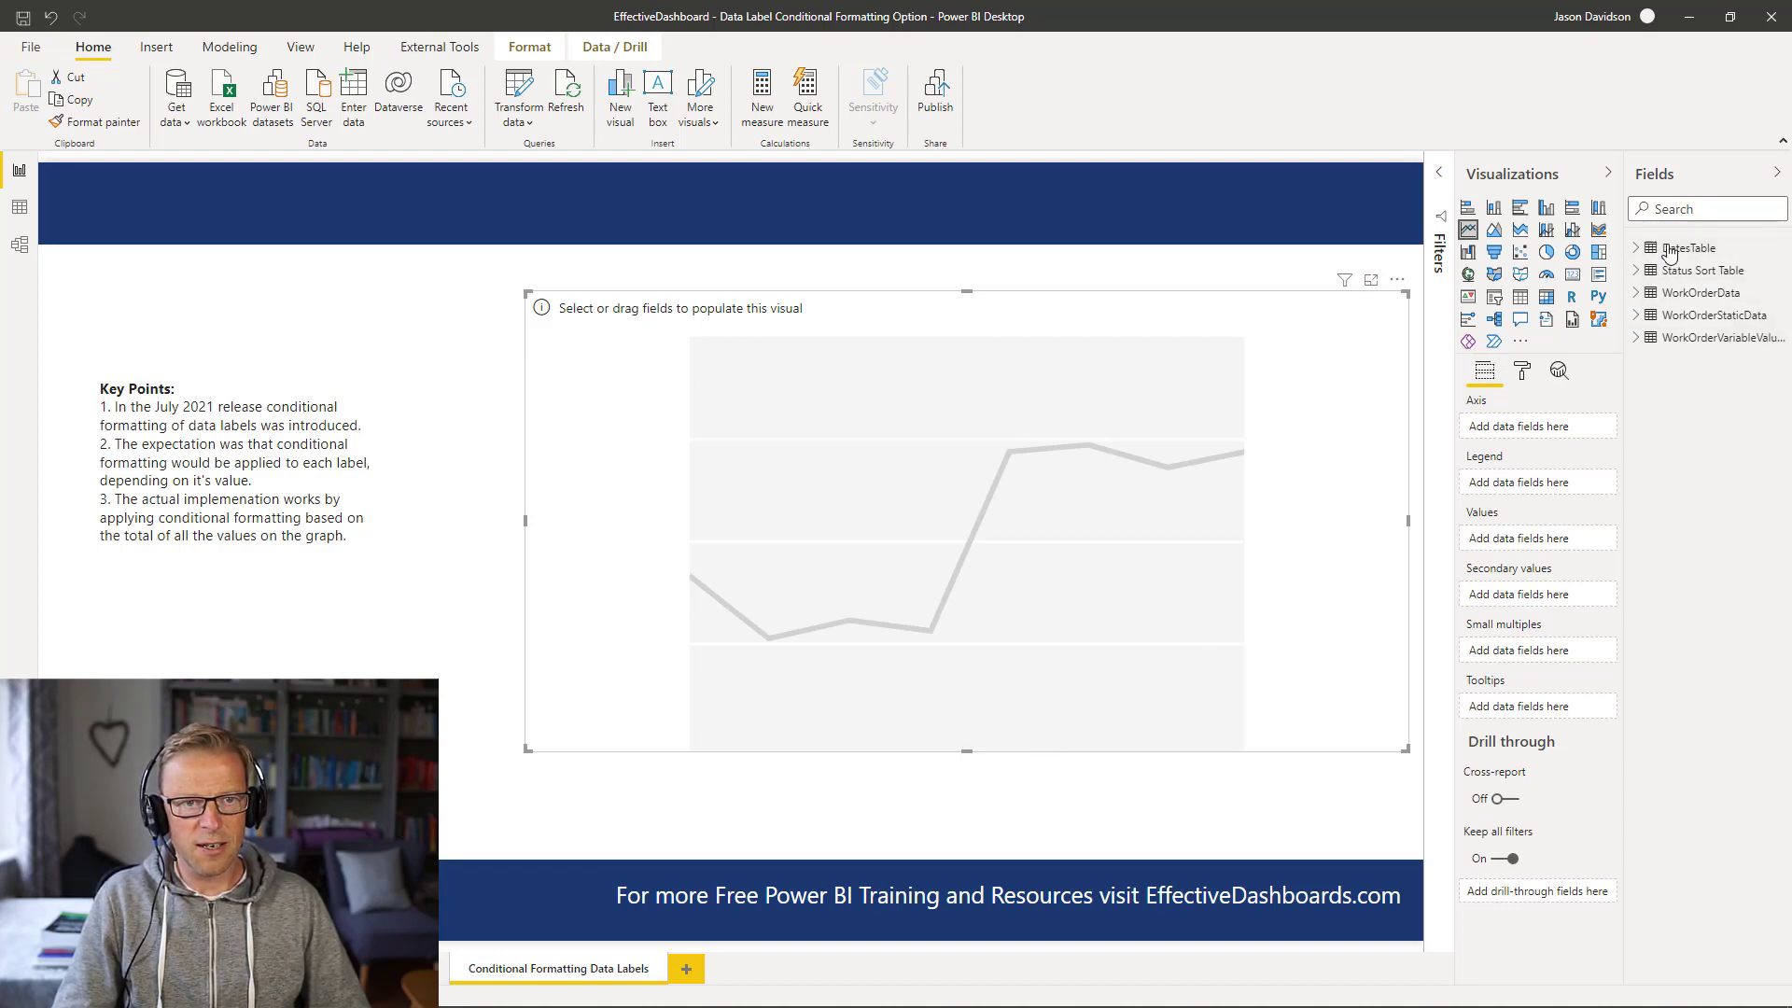
Step: Plot Backlog (h) as values against DatesTable Date on the chart's axis
left_click(1637, 250)
left_click_drag(1708, 292, 1538, 427)
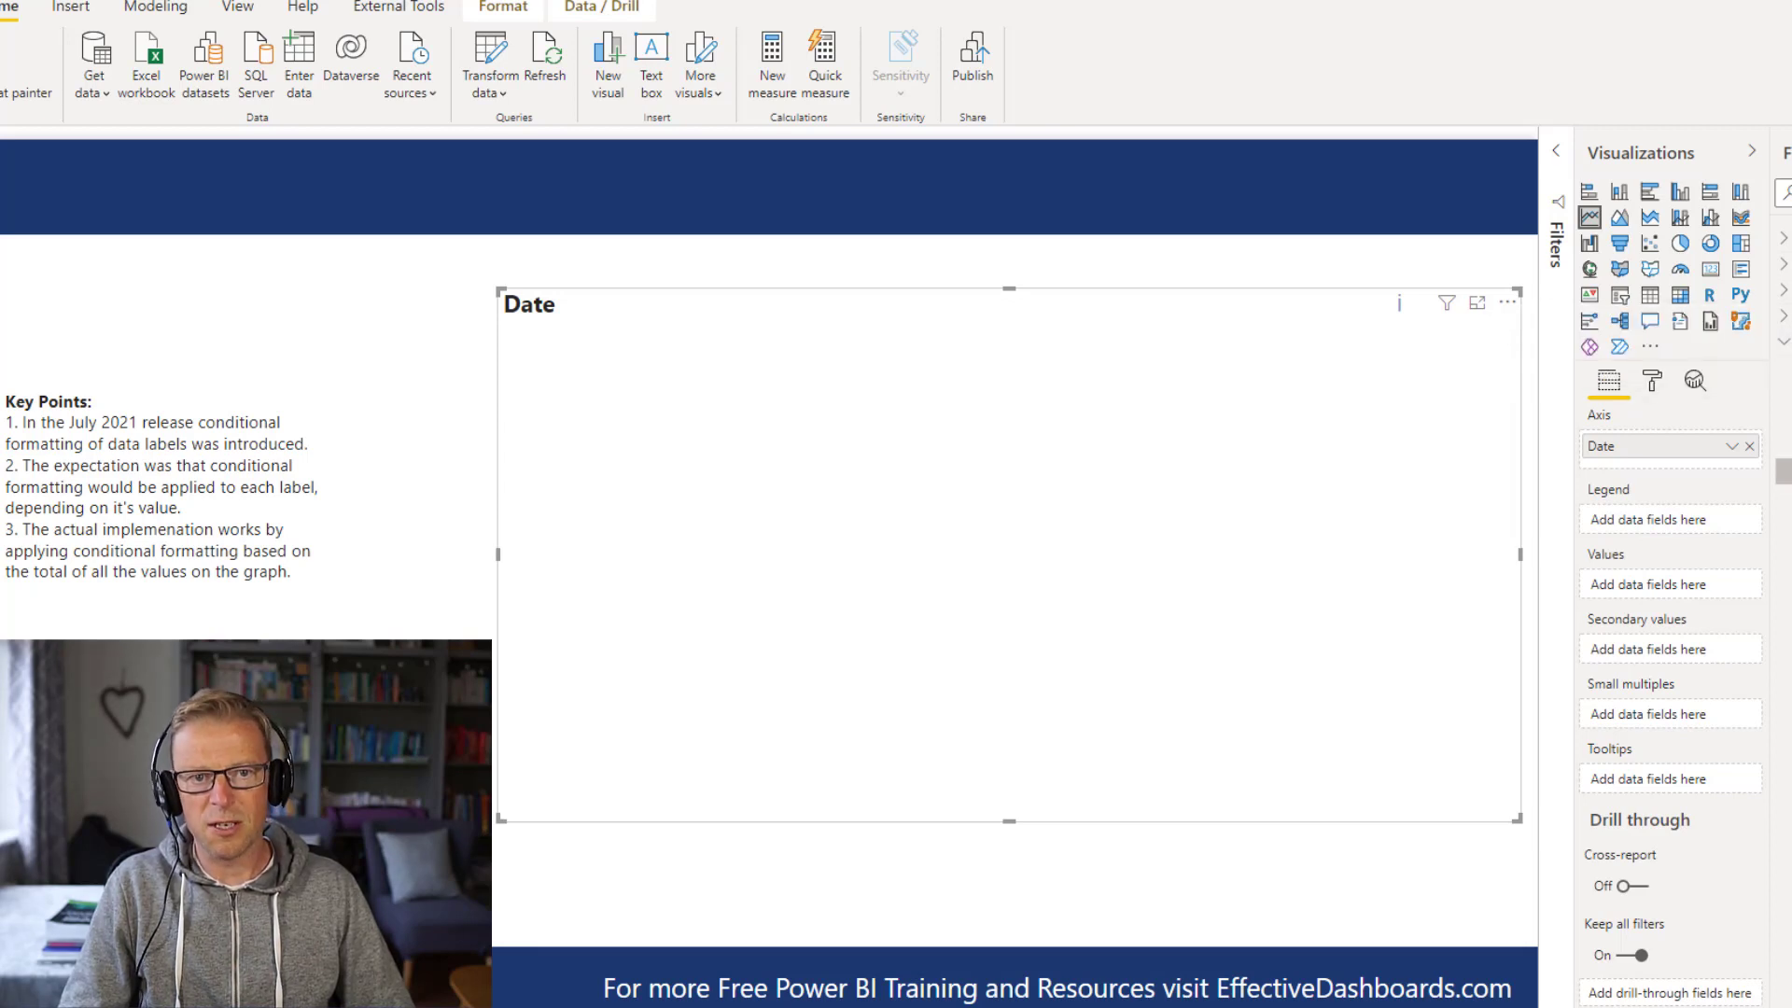
left_click_drag(1783, 504, 1692, 594)
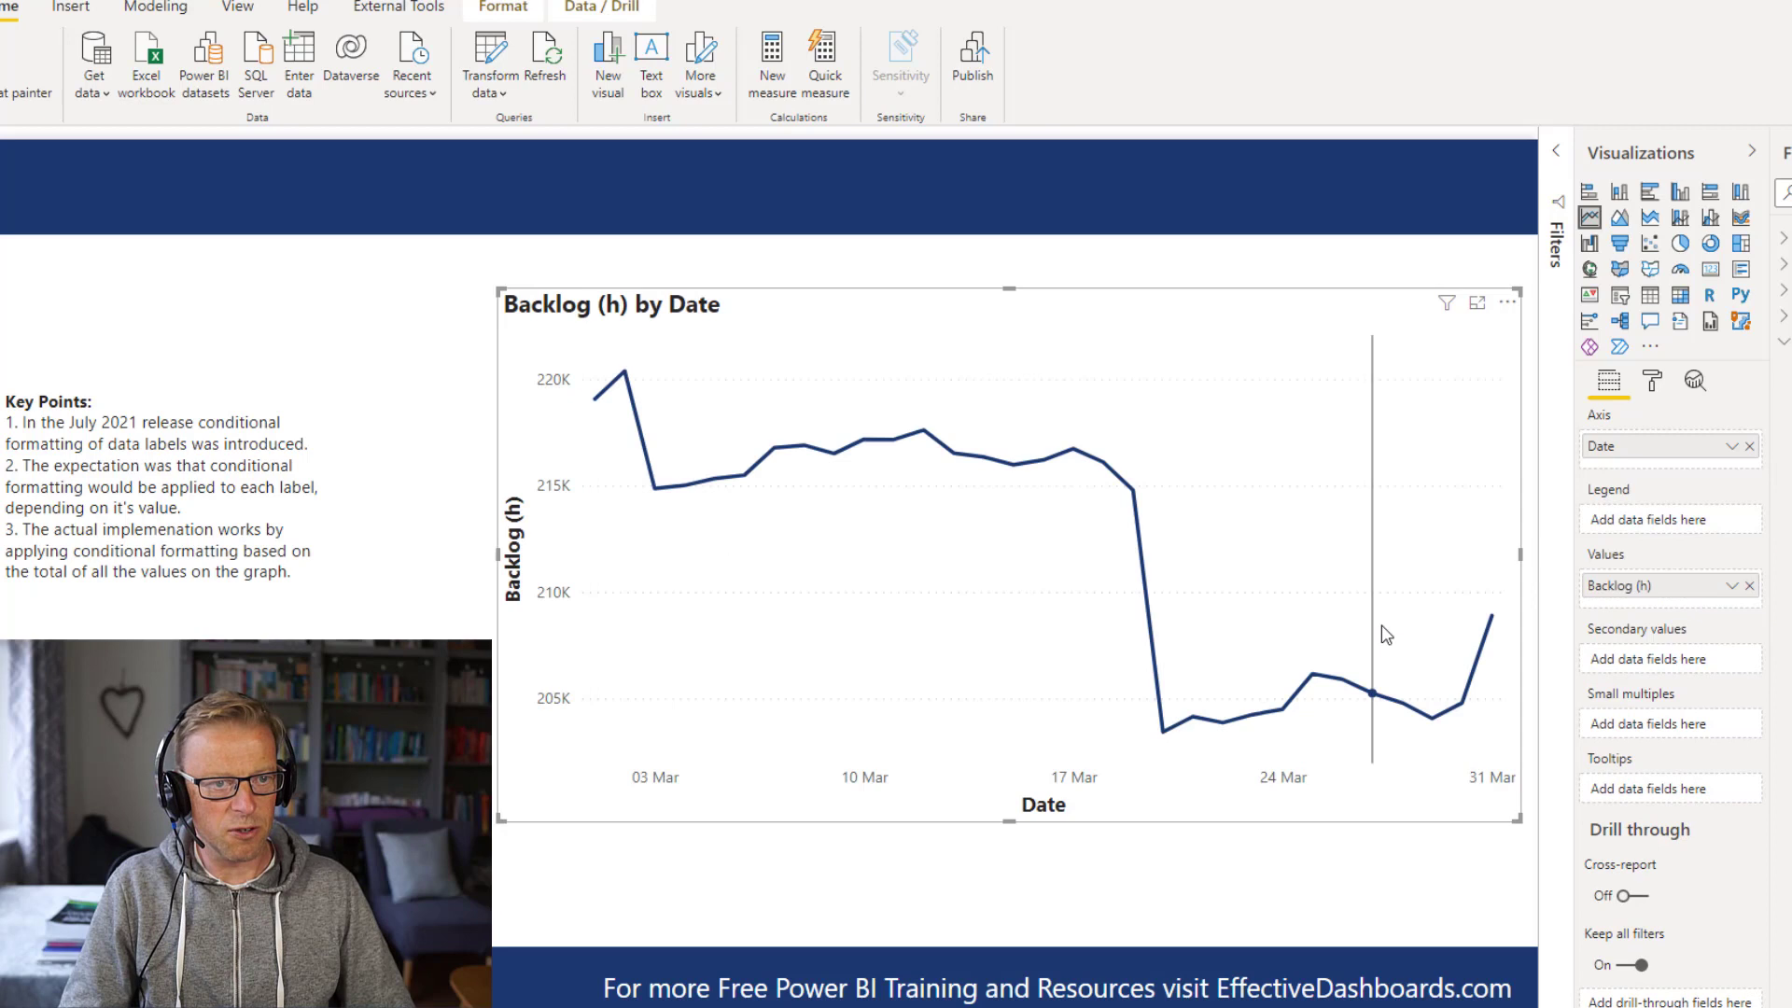
Step: Lower the Backlog line's Shapes stroke width to 1 and reselect the chart
left_click(1652, 385)
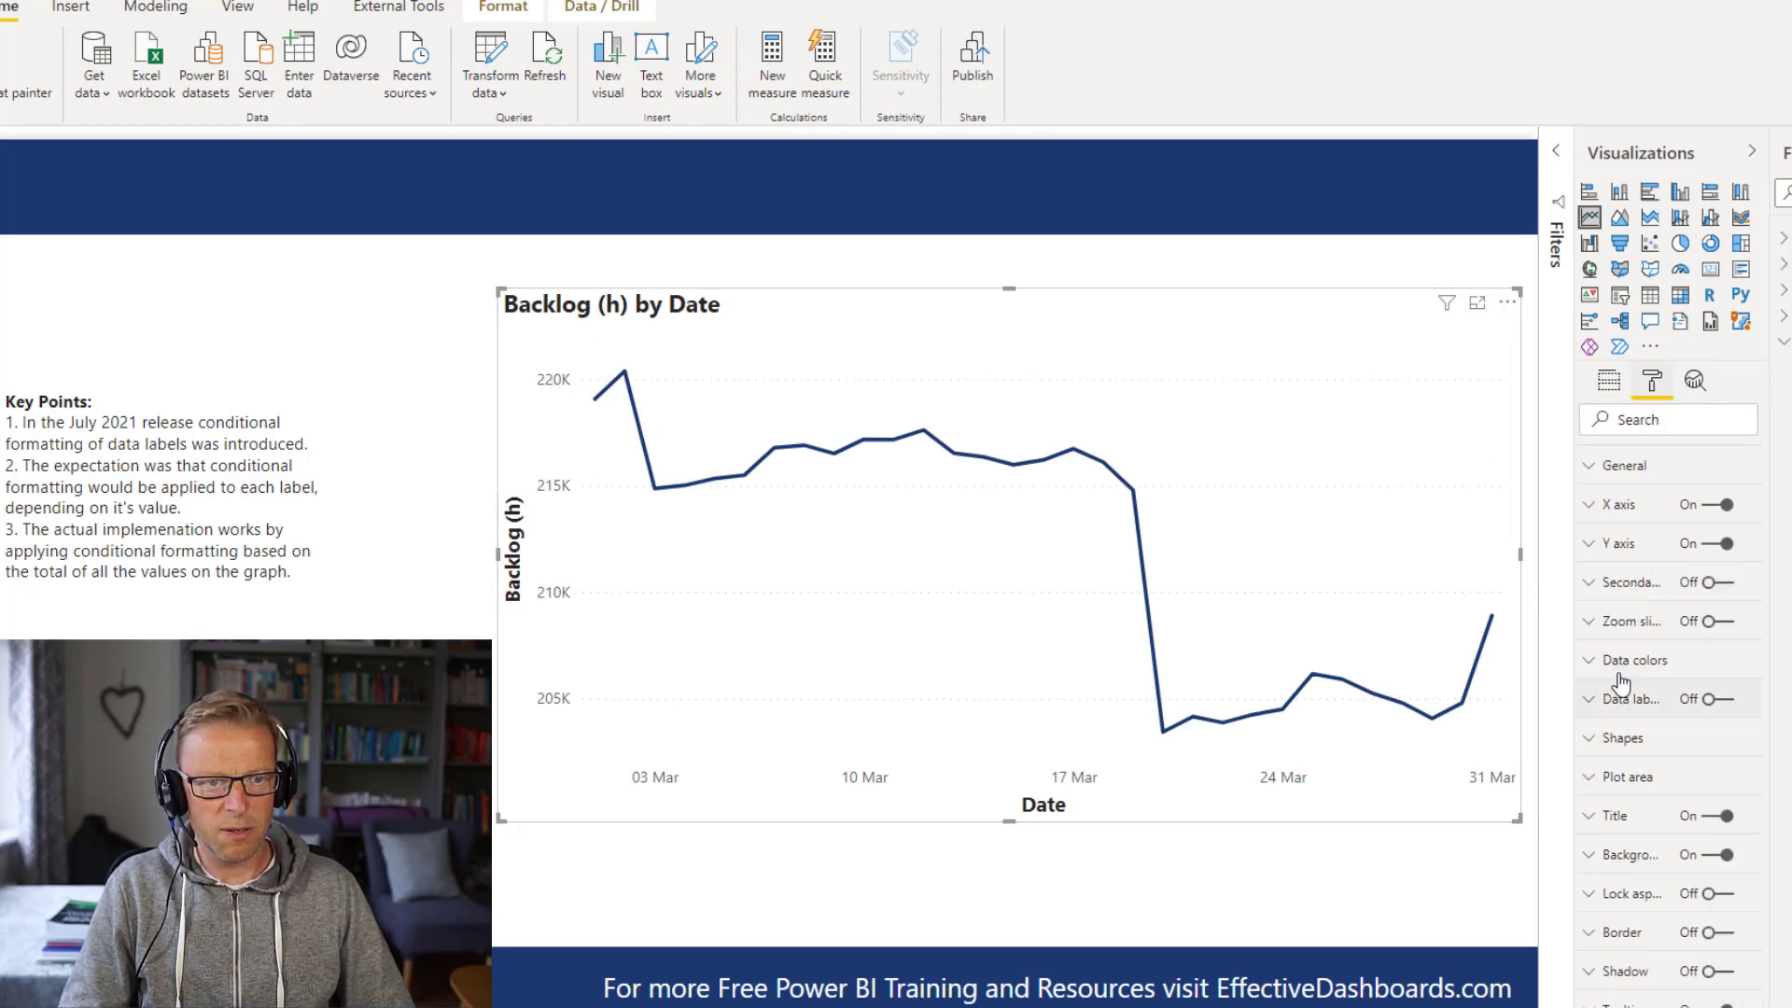
left_click(1625, 748)
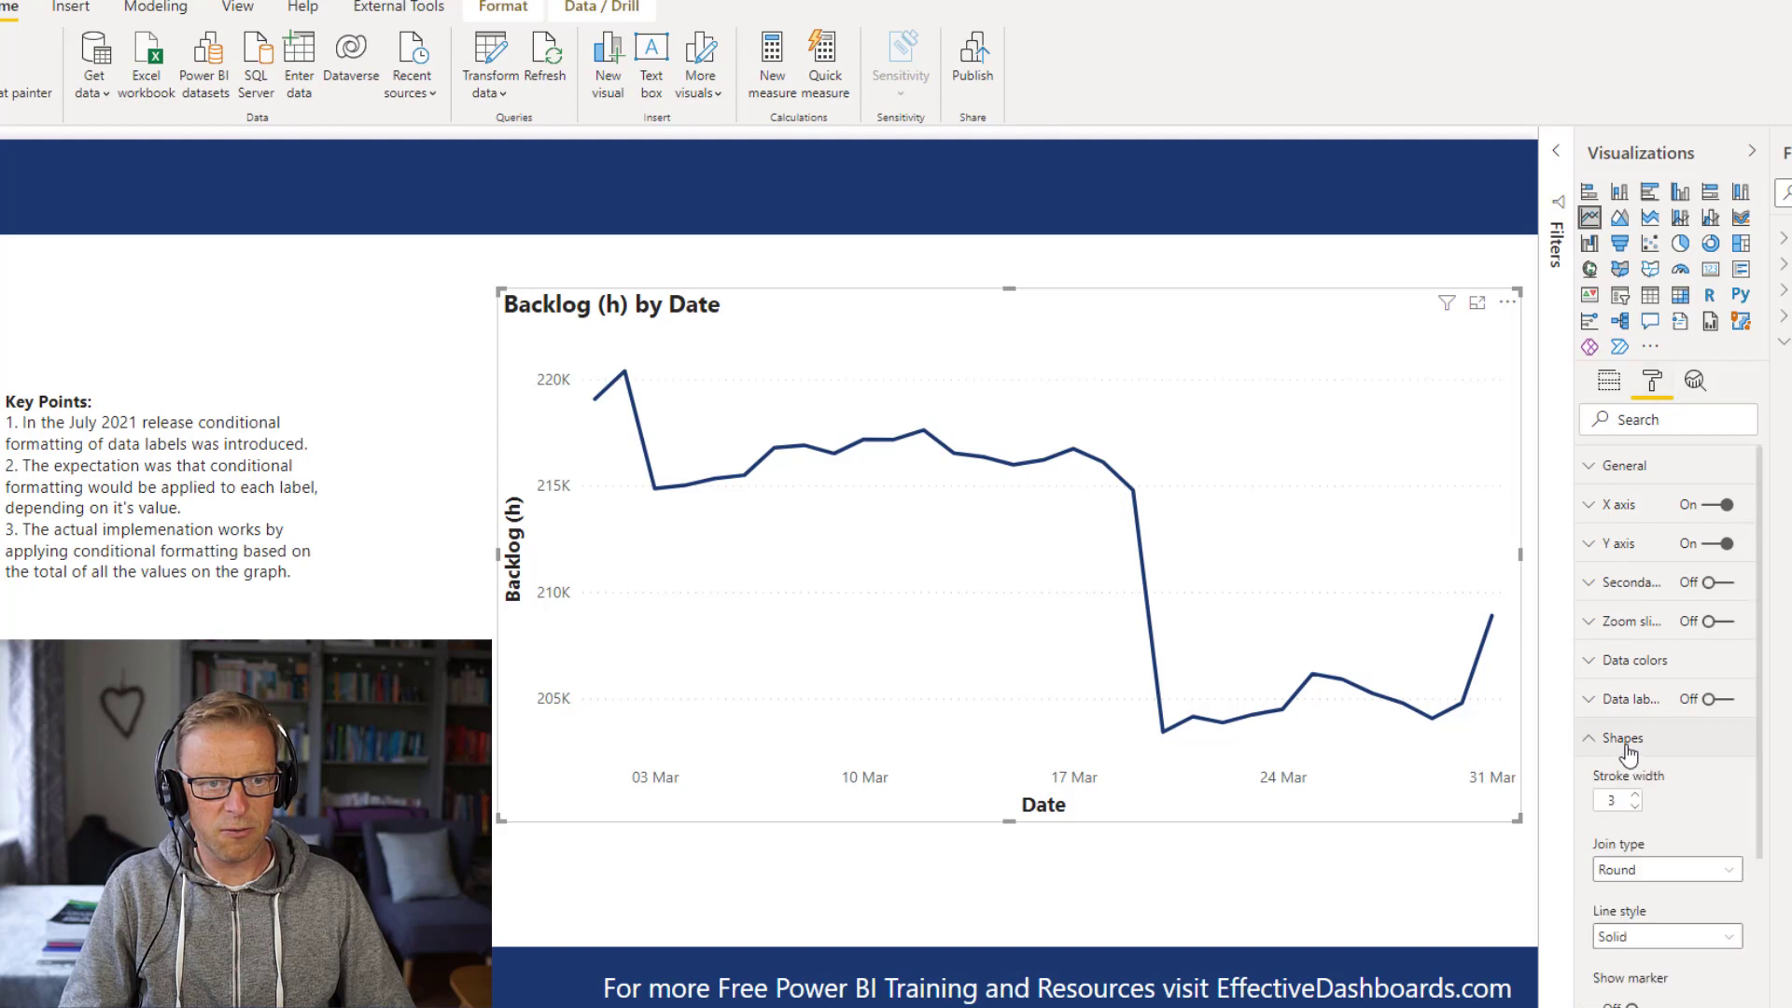
left_click(1636, 806)
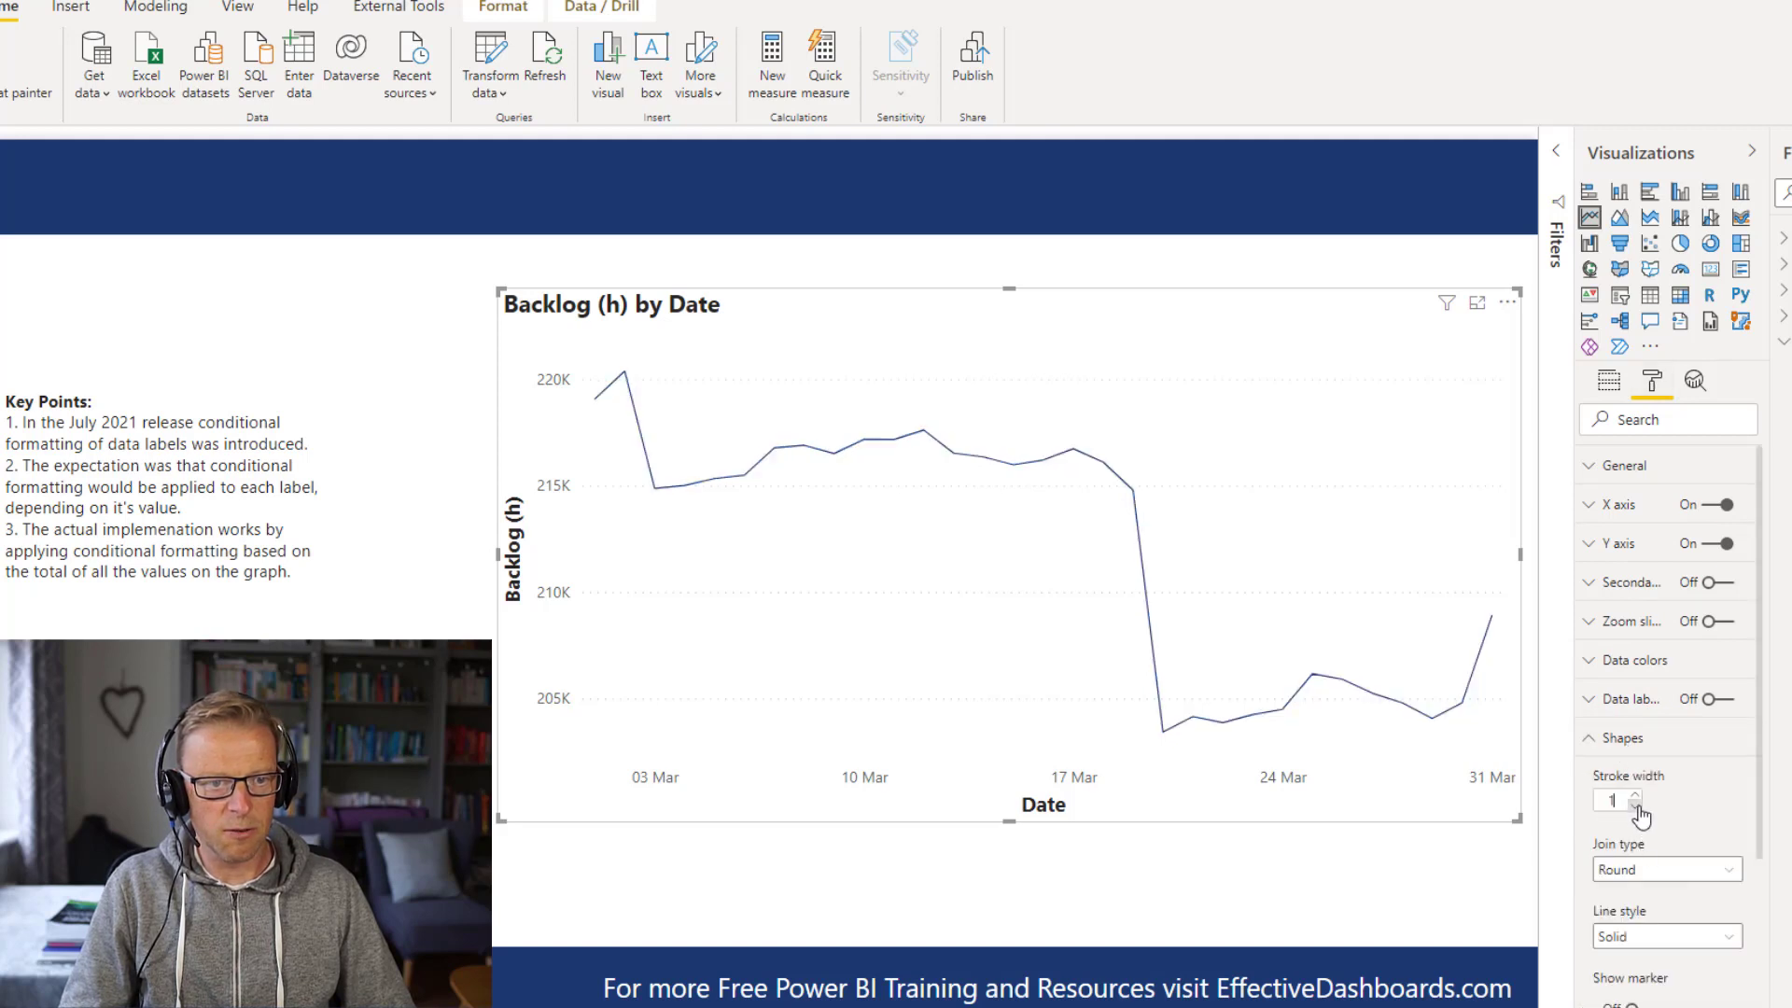
left_click(986, 271)
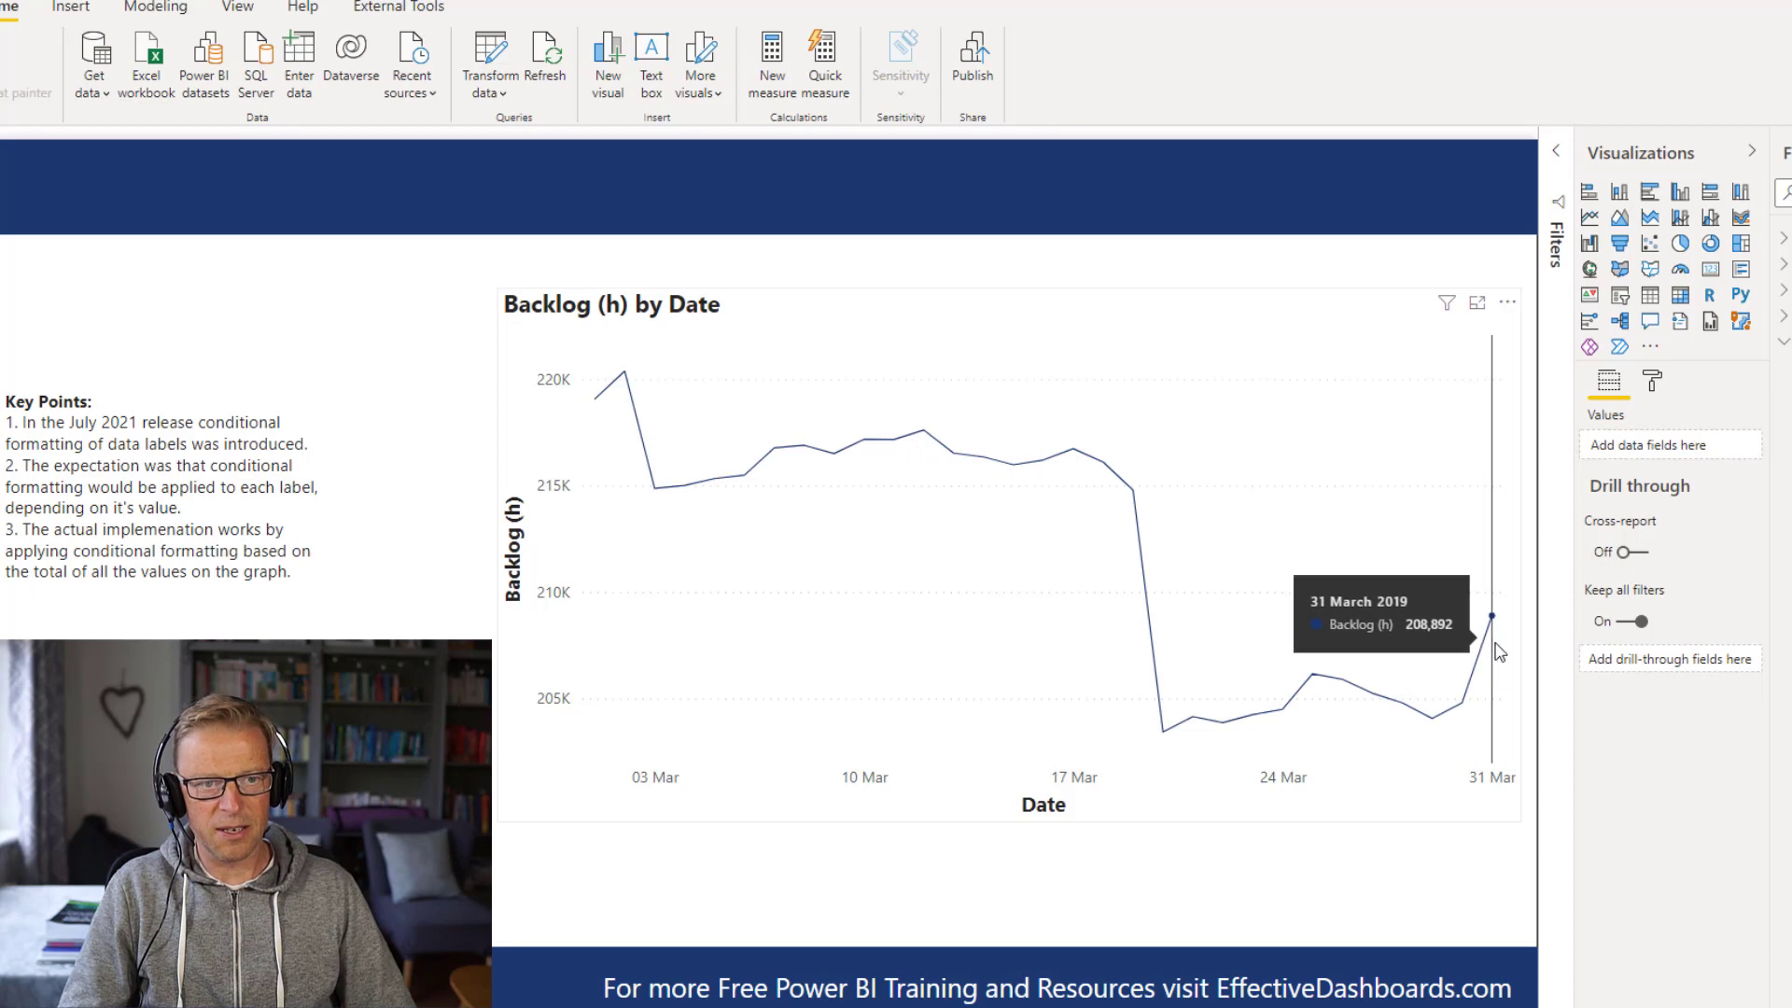
left_click(1654, 382)
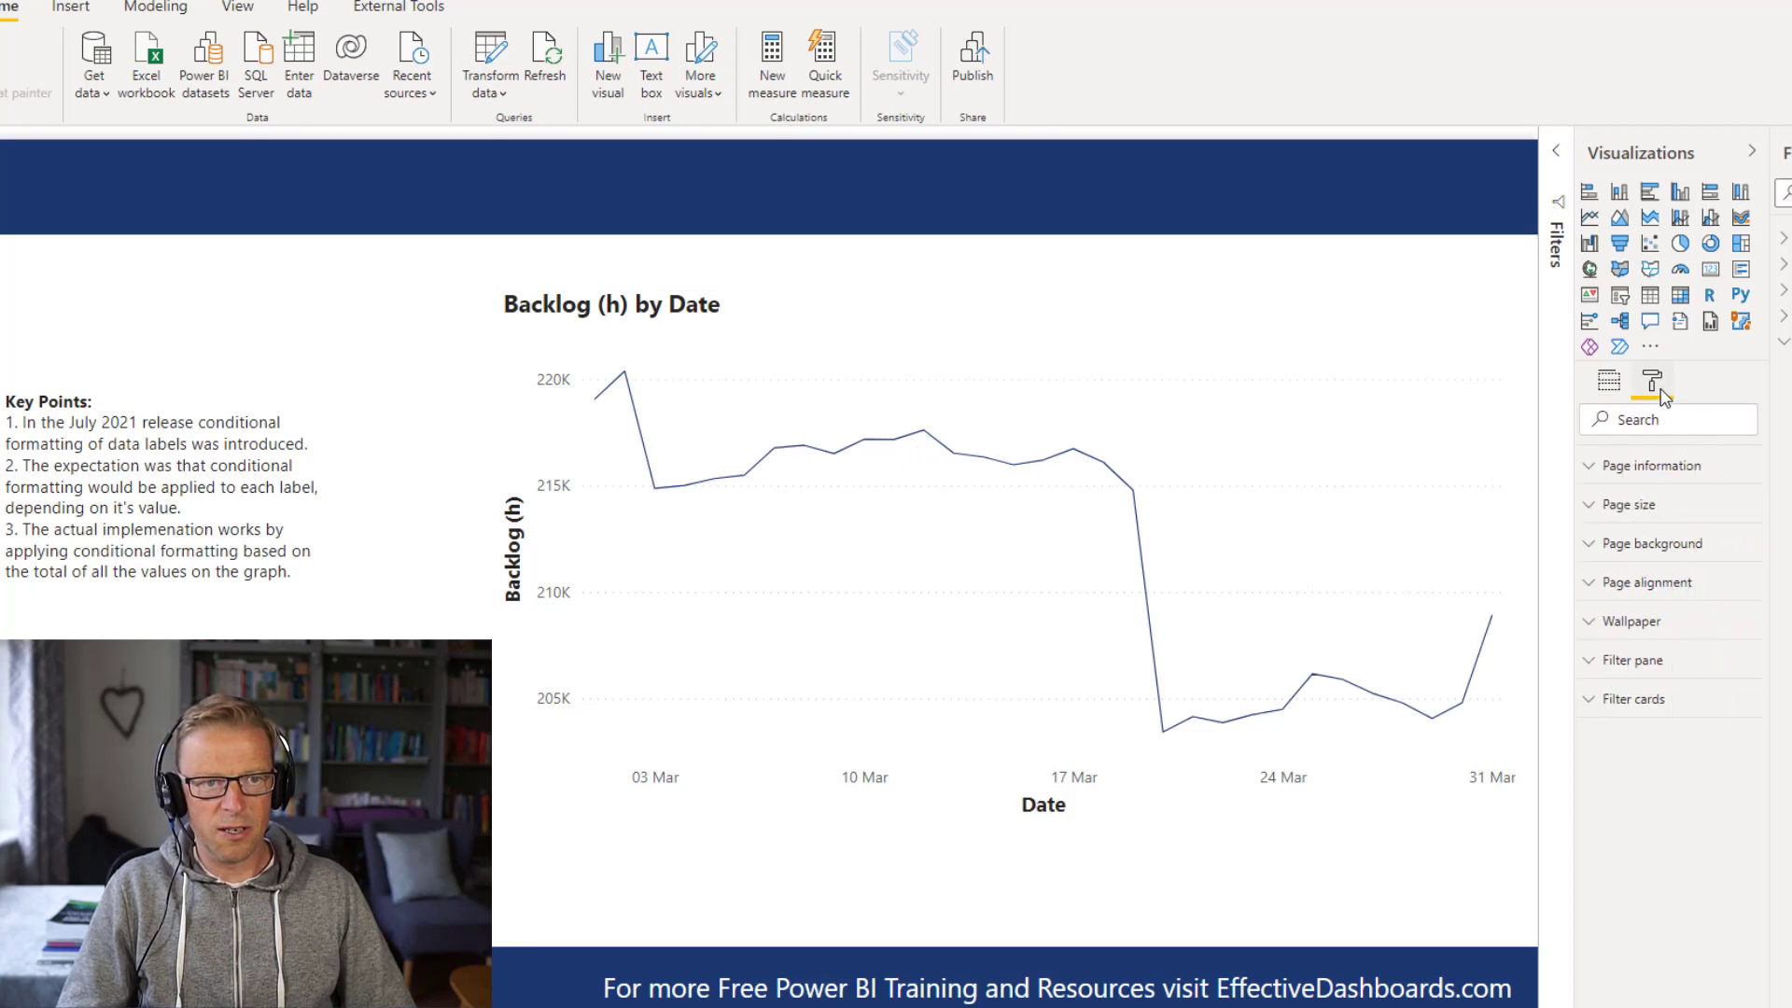
left_click(1496, 476)
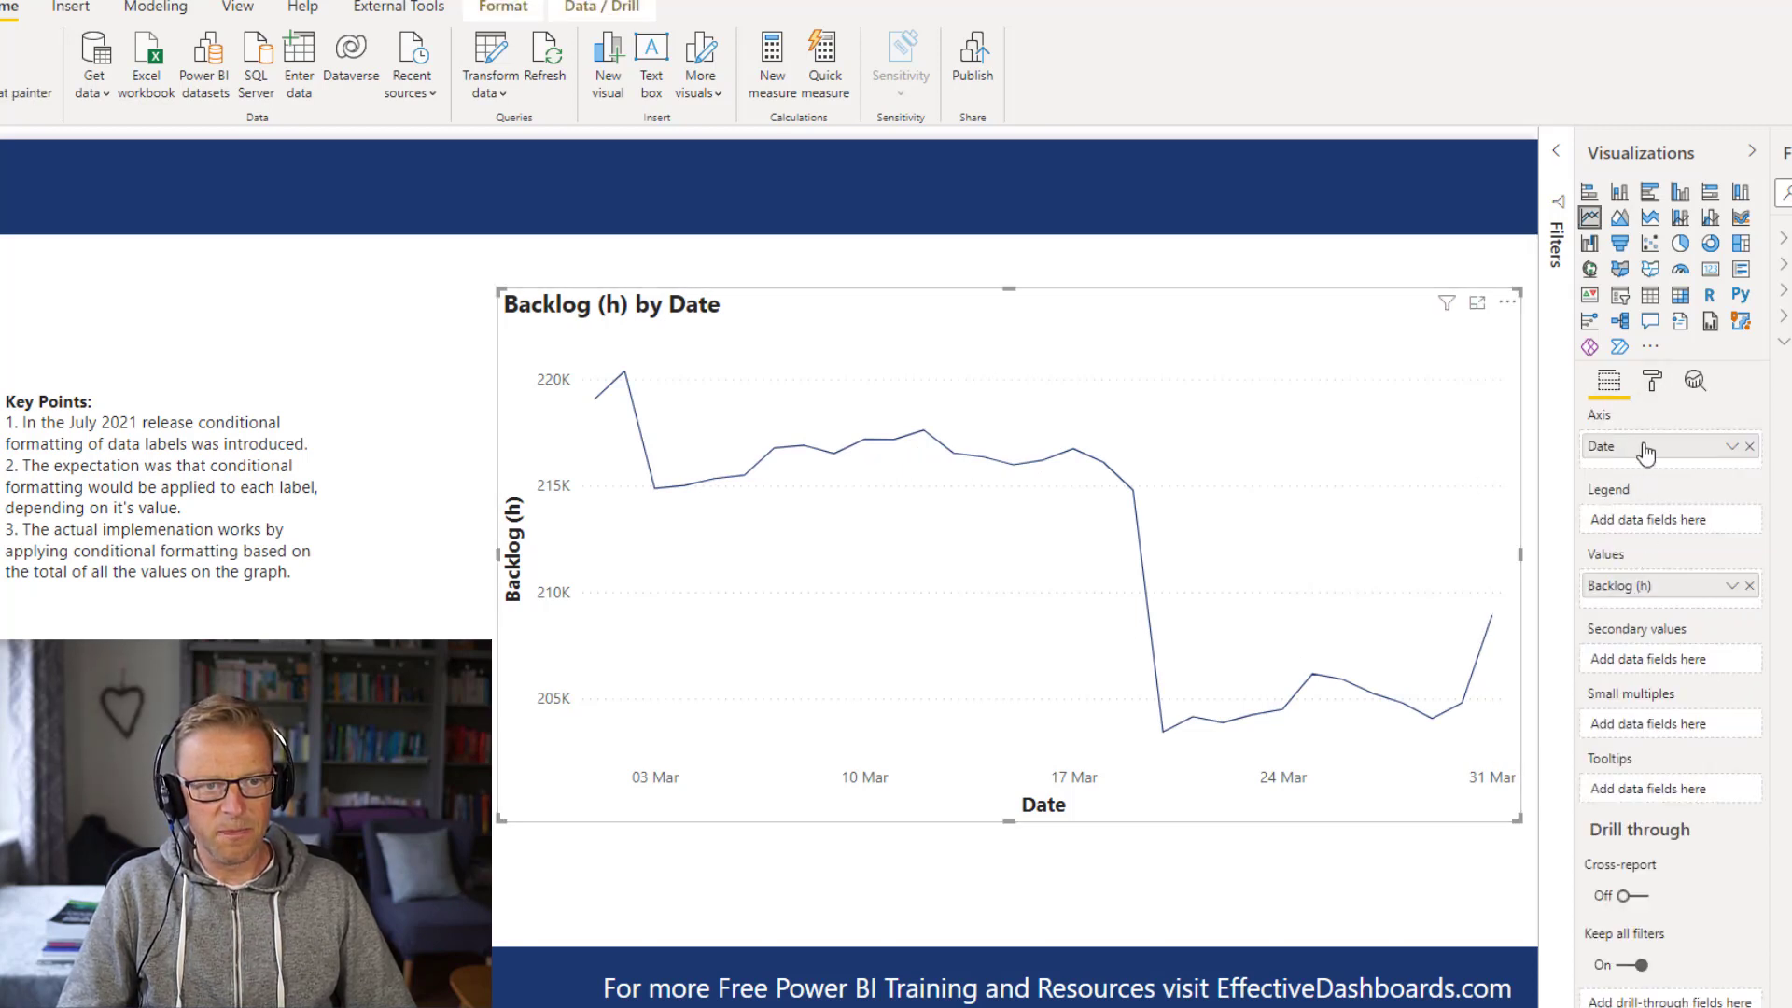
left_click(1653, 385)
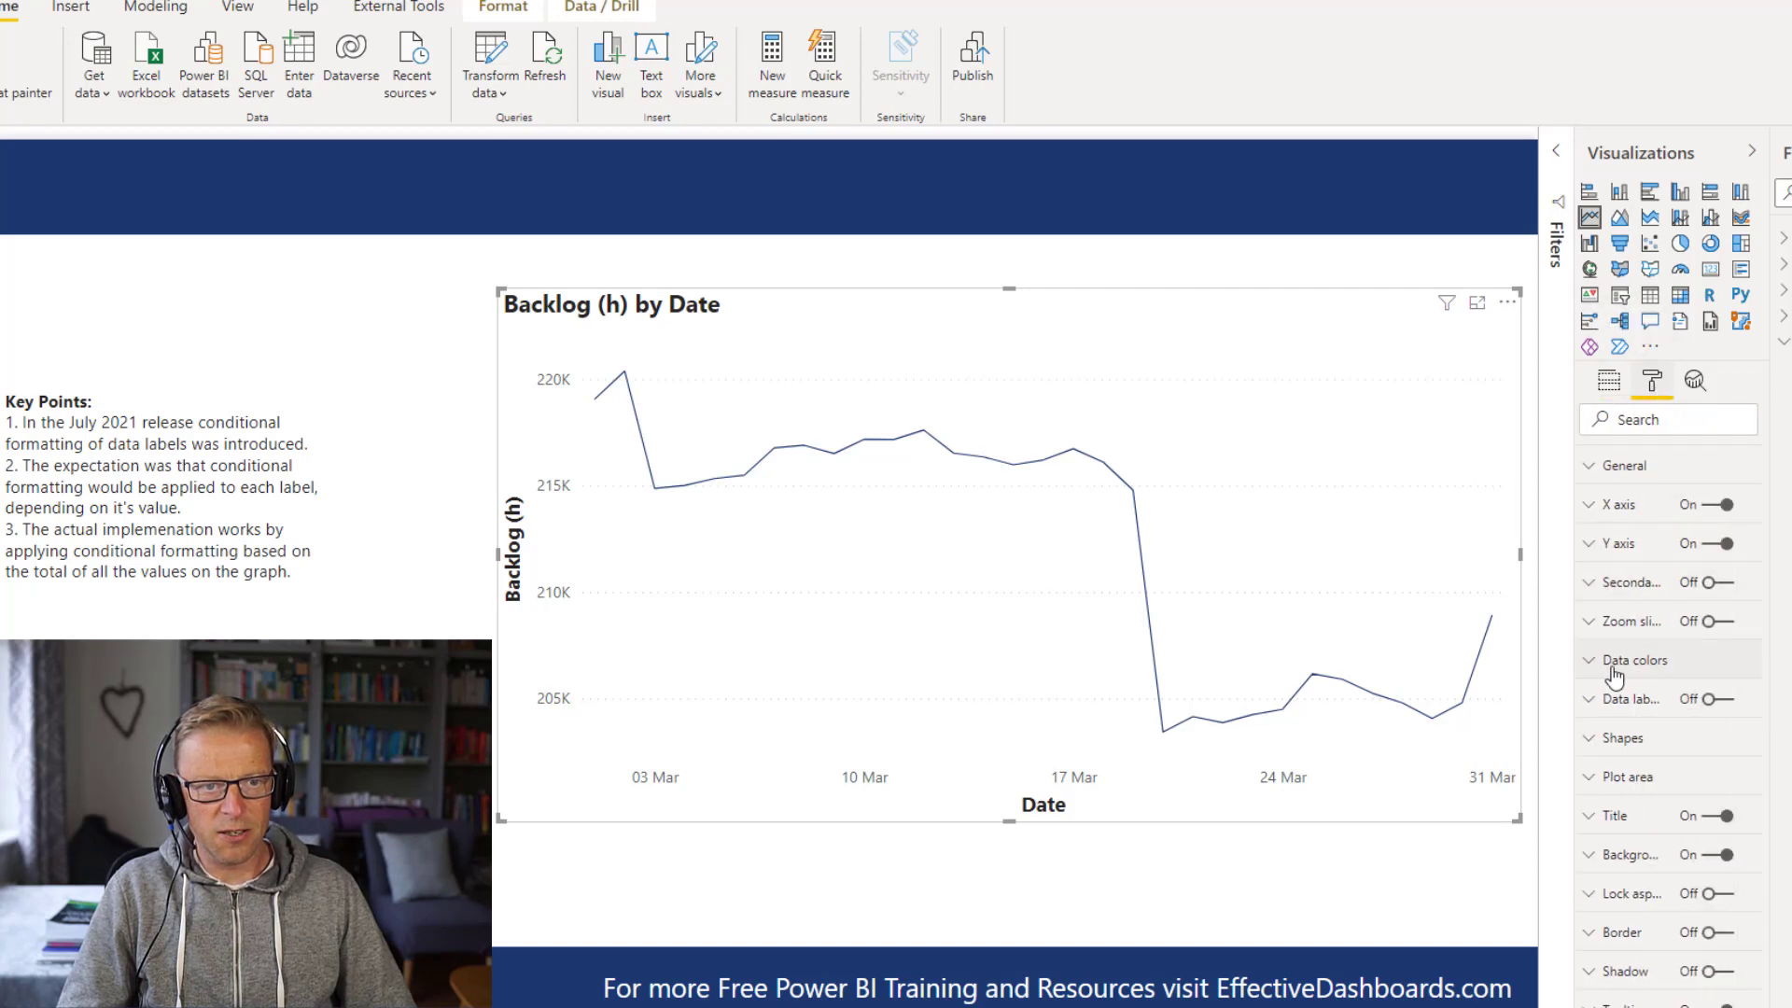
Step: Switch the line chart's Data labels On and expand their settings
left_click(1720, 702)
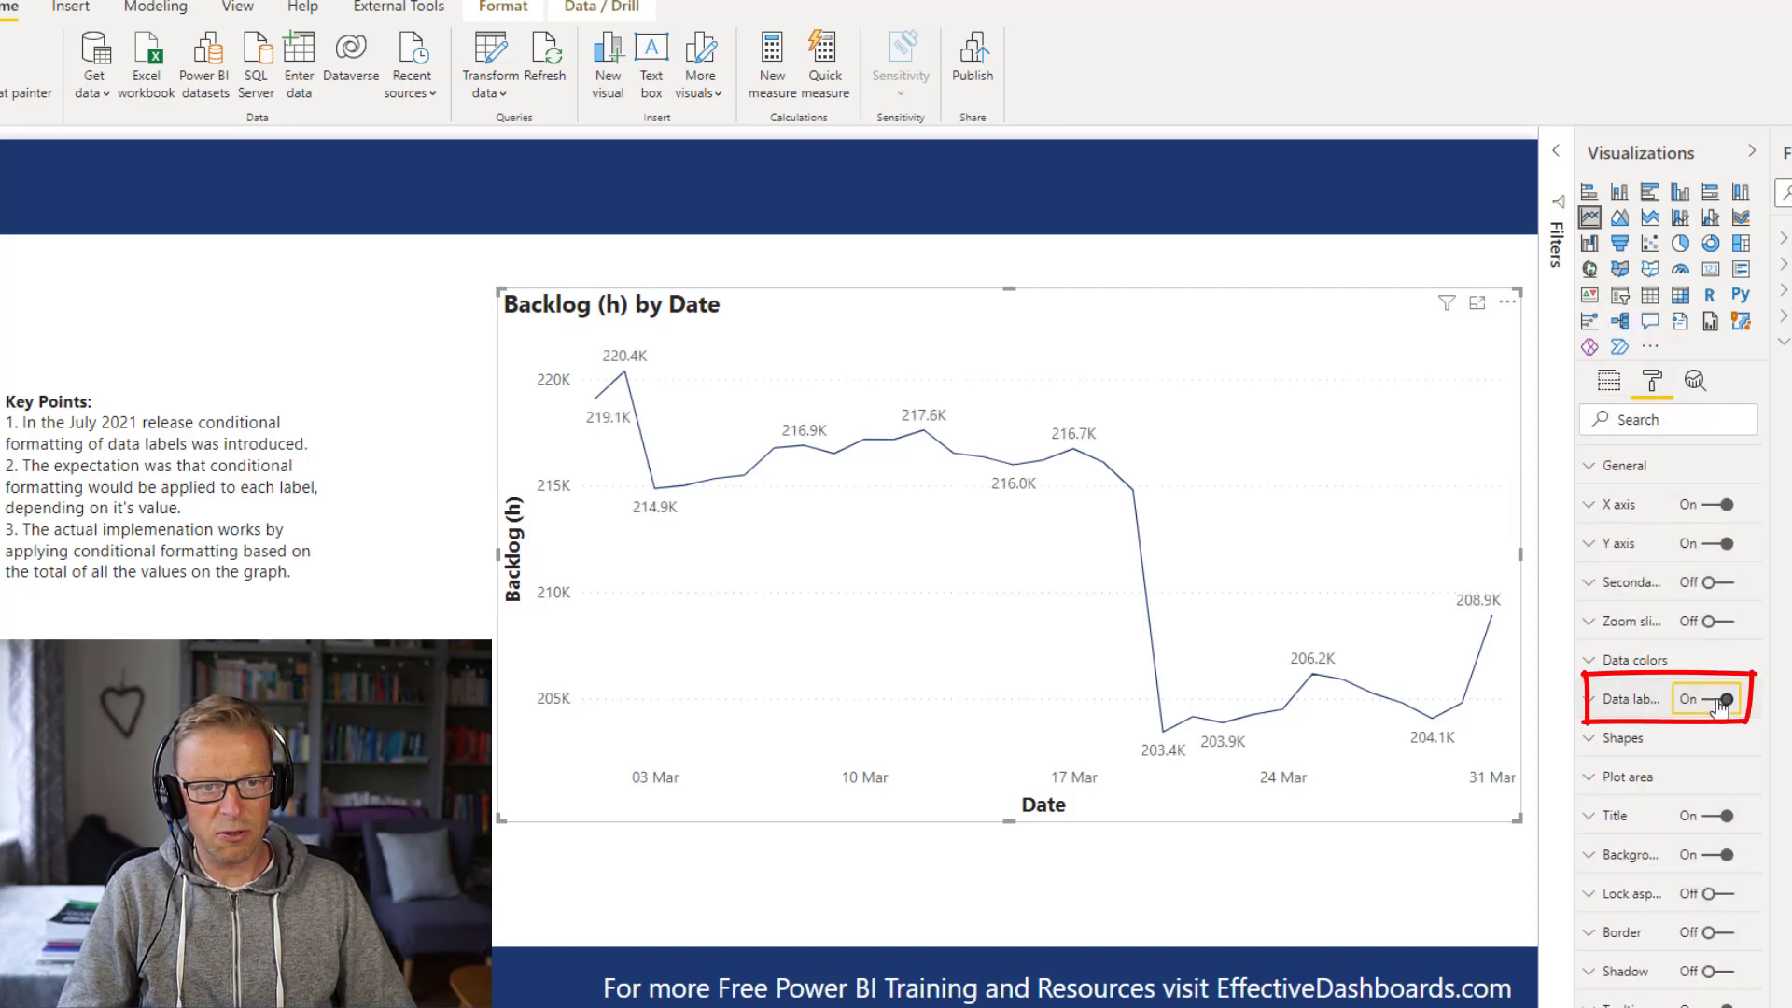
left_click(1598, 702)
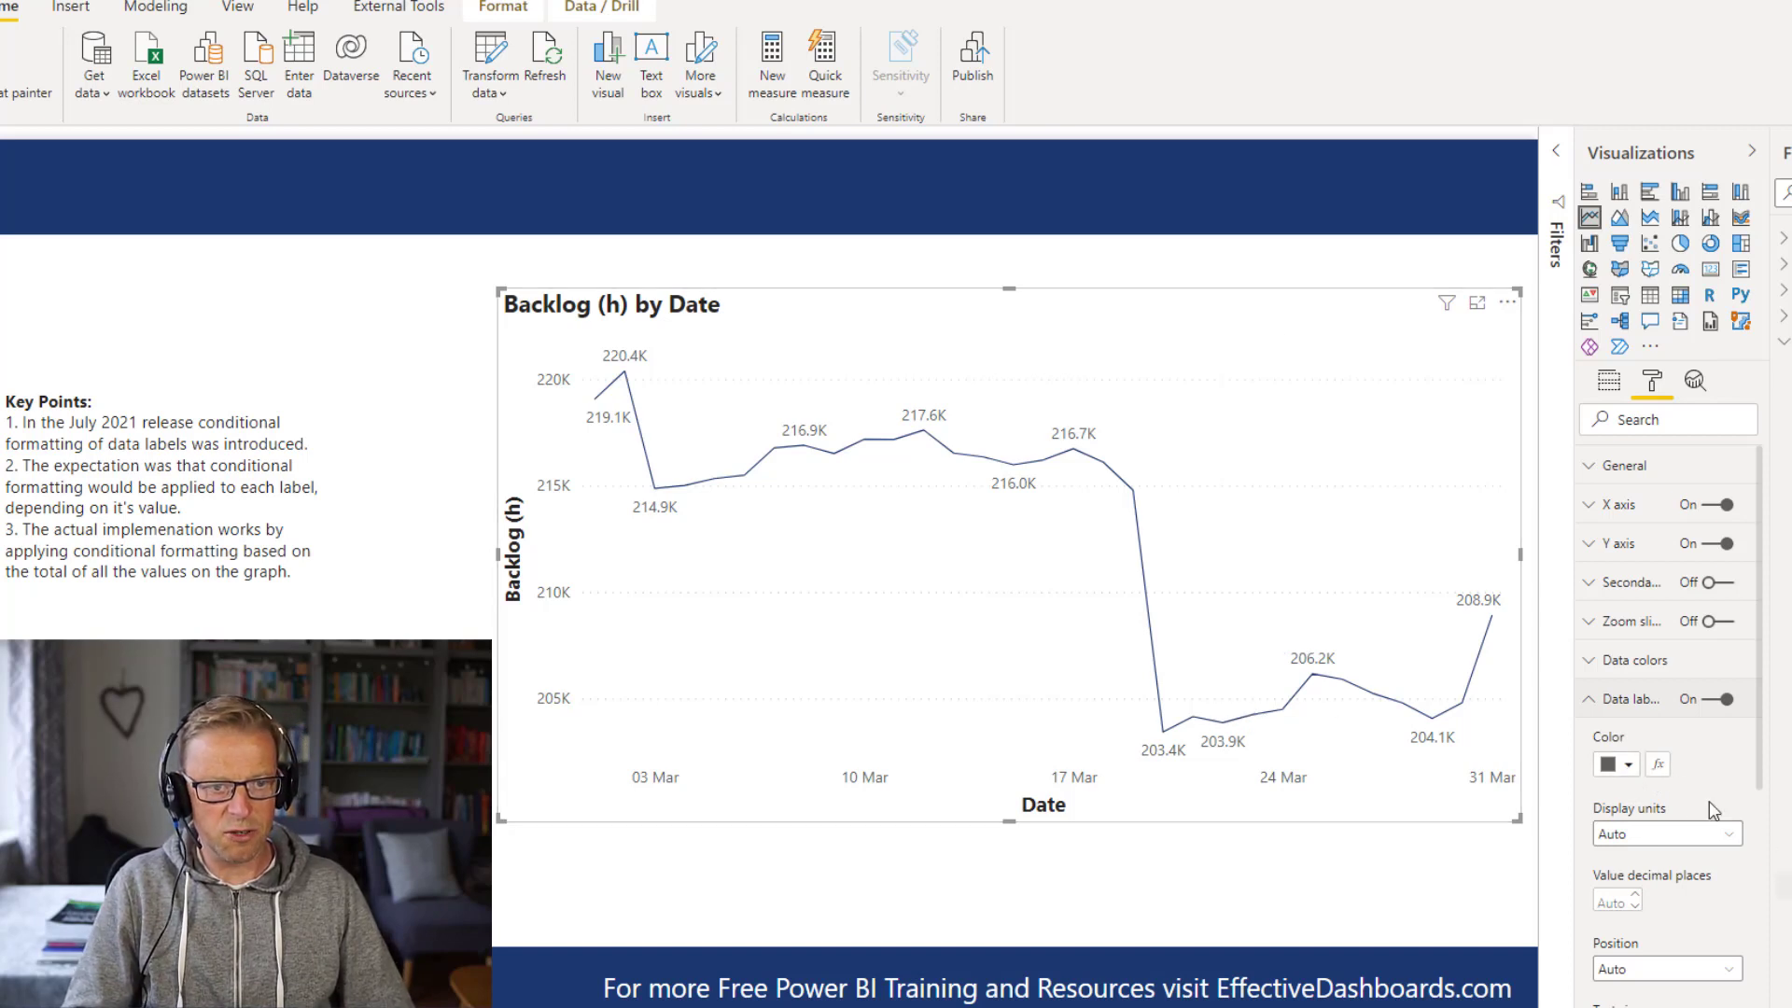
left_click(1627, 782)
left_click(1701, 716)
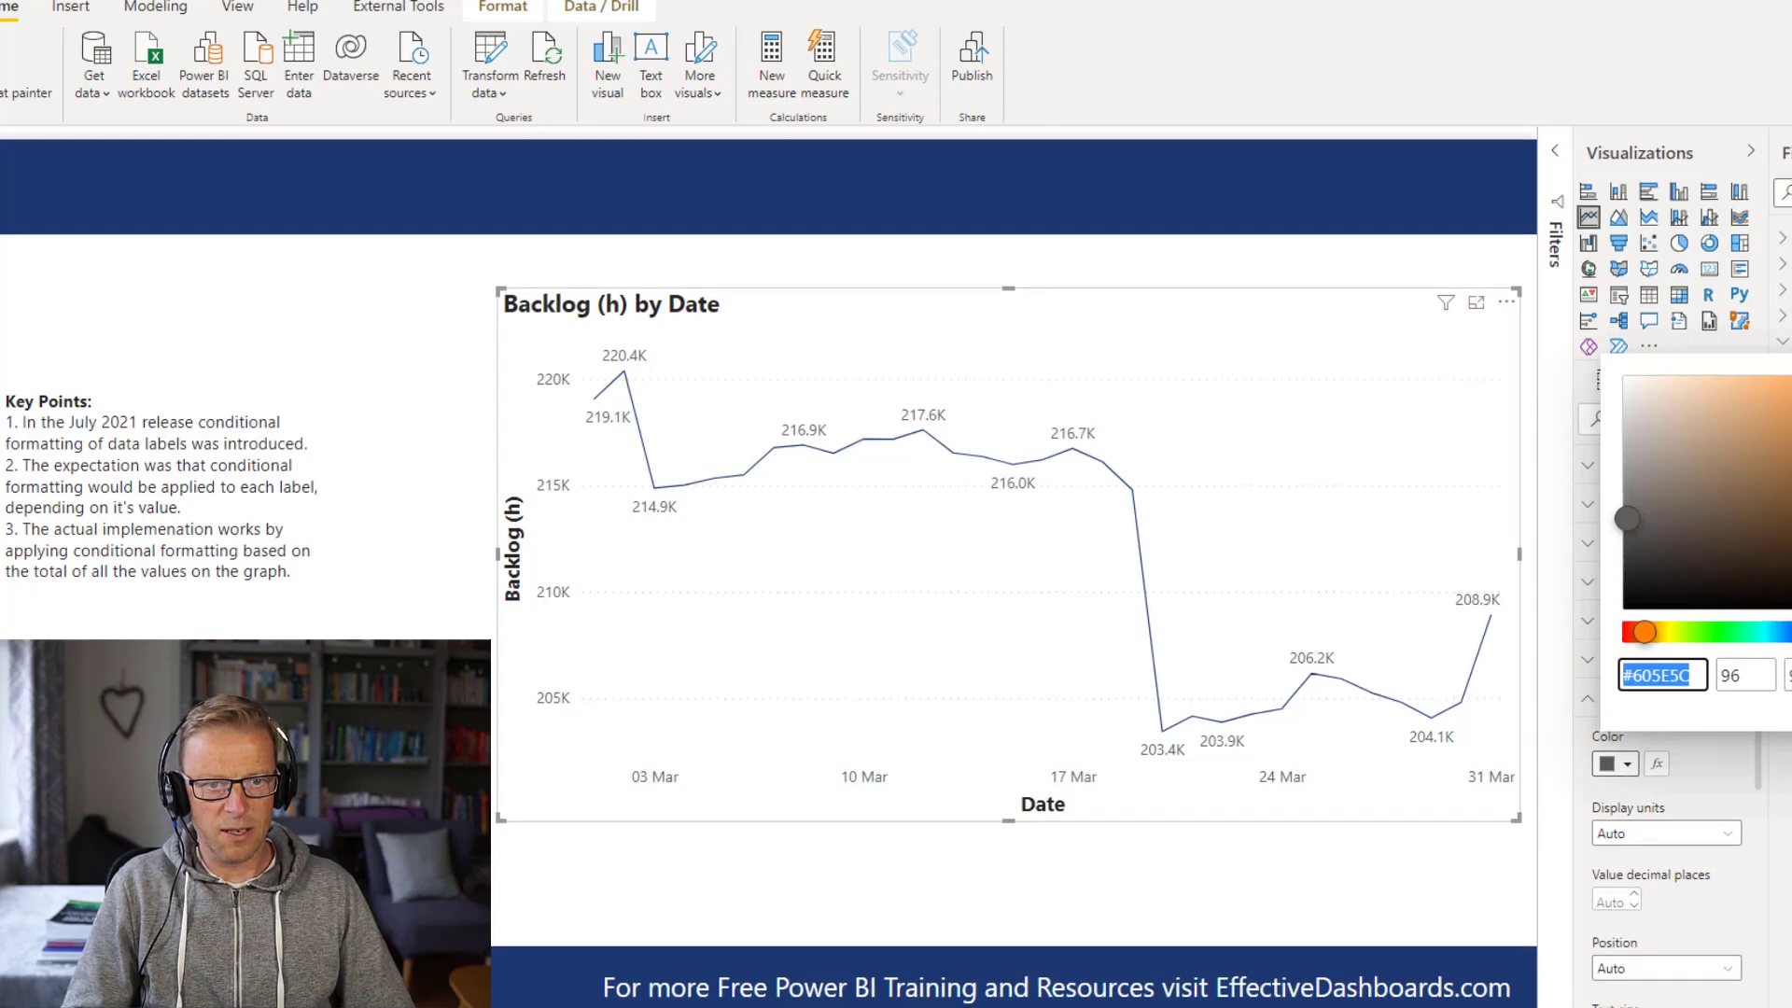
left_click(1788, 633)
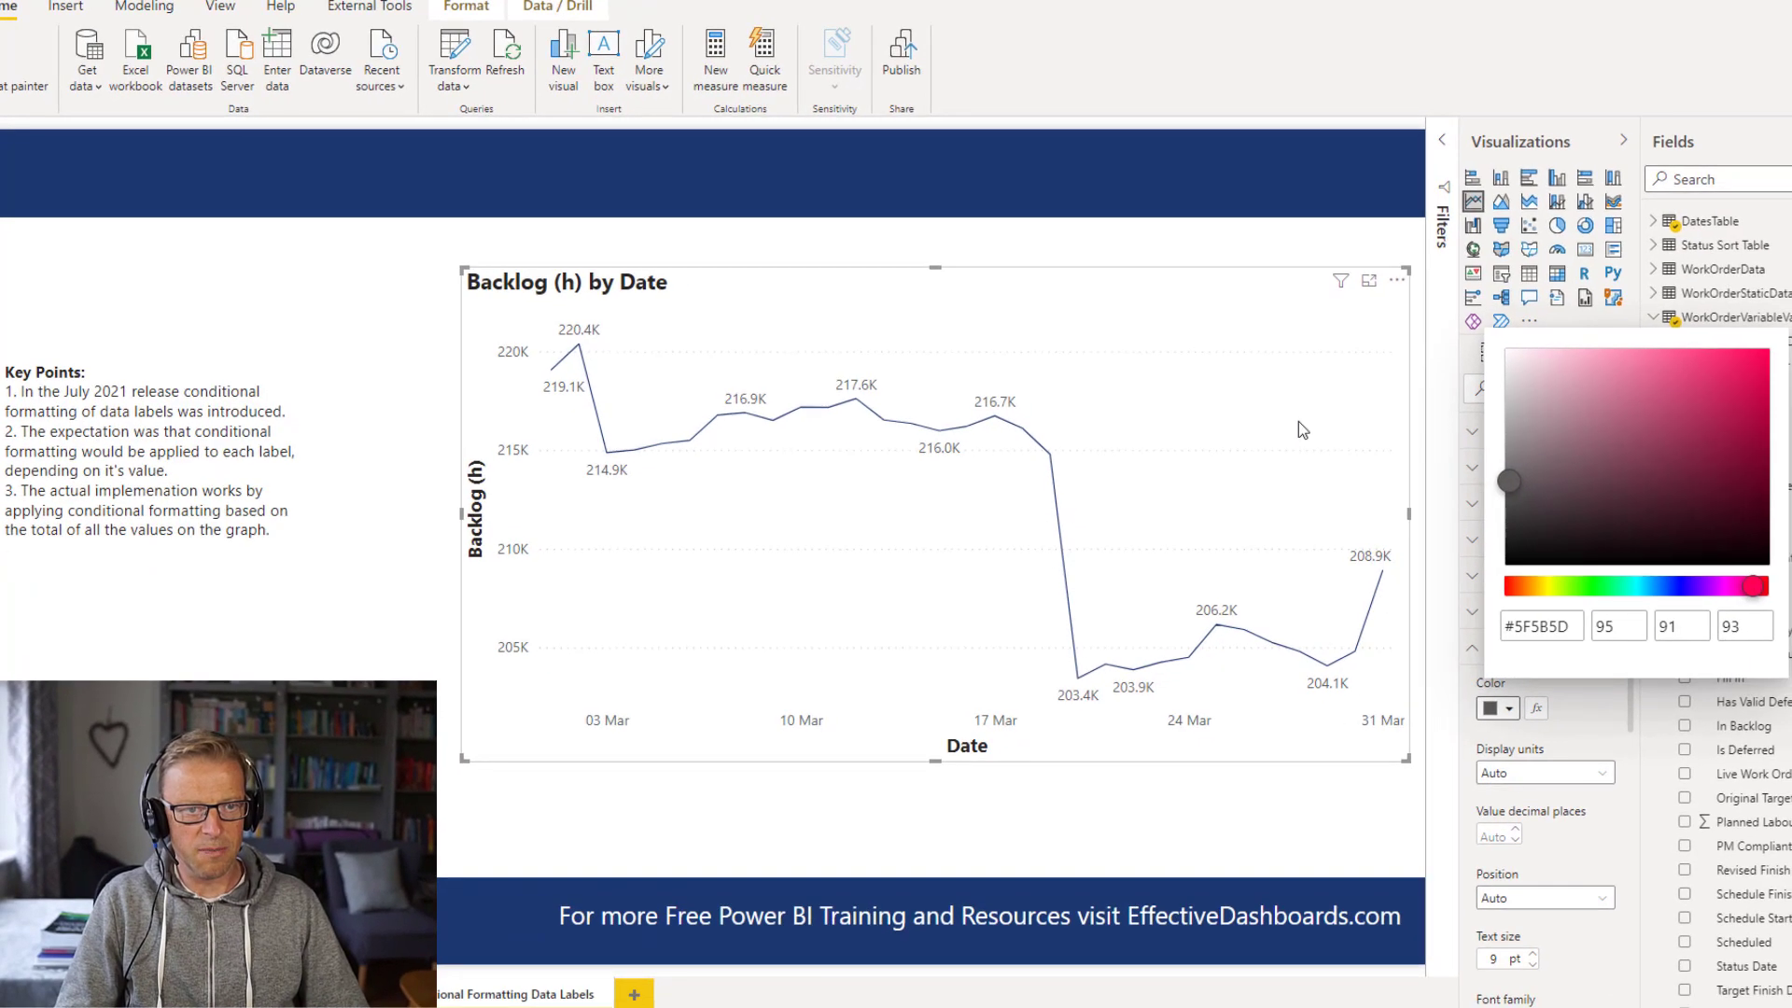
left_click(1303, 429)
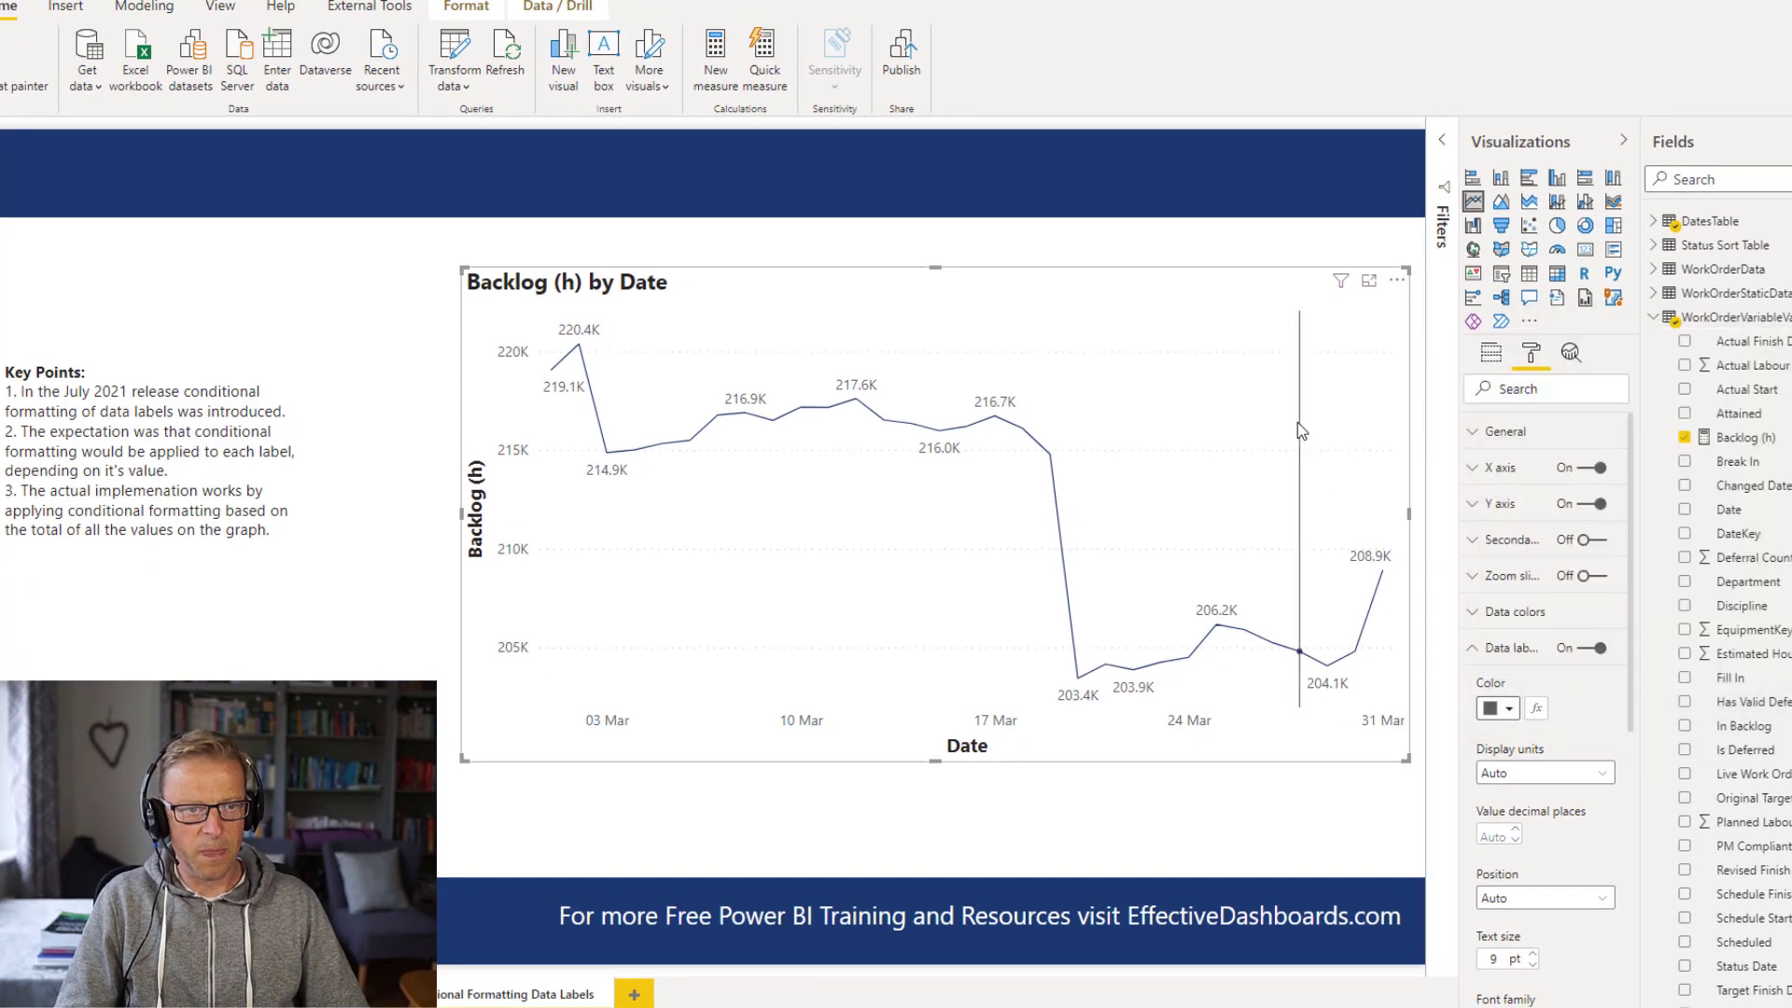
left_click(1510, 709)
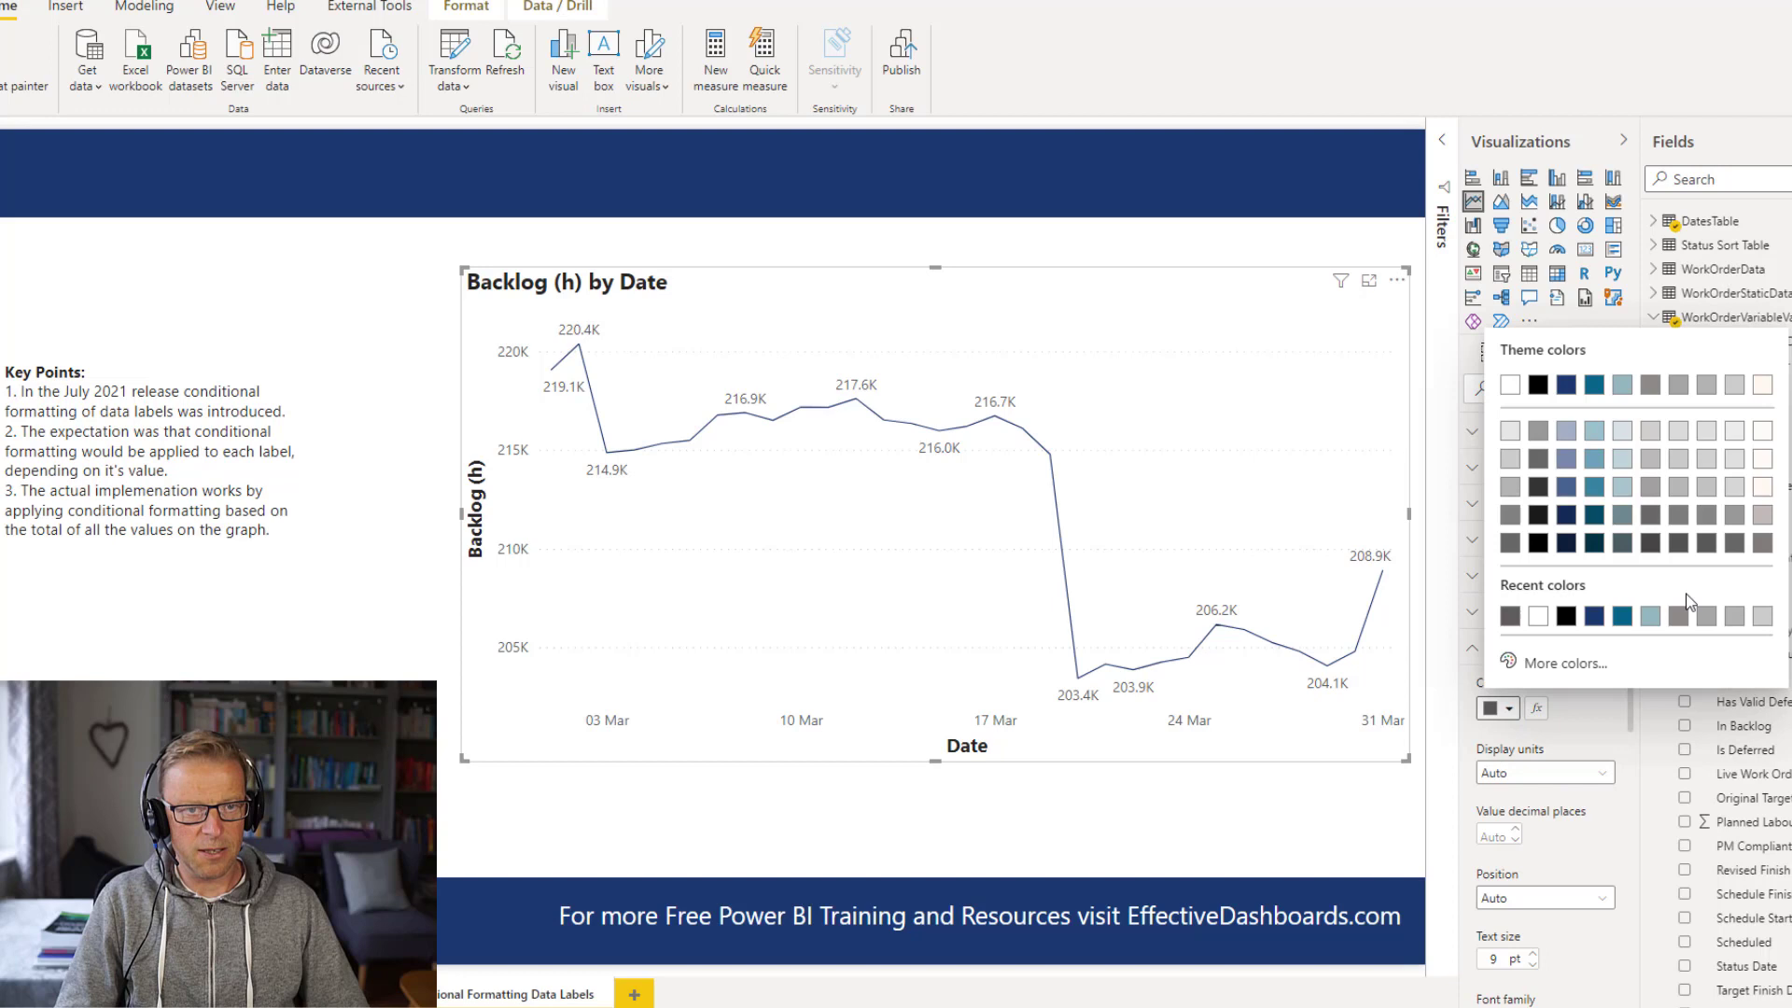
left_click(1547, 664)
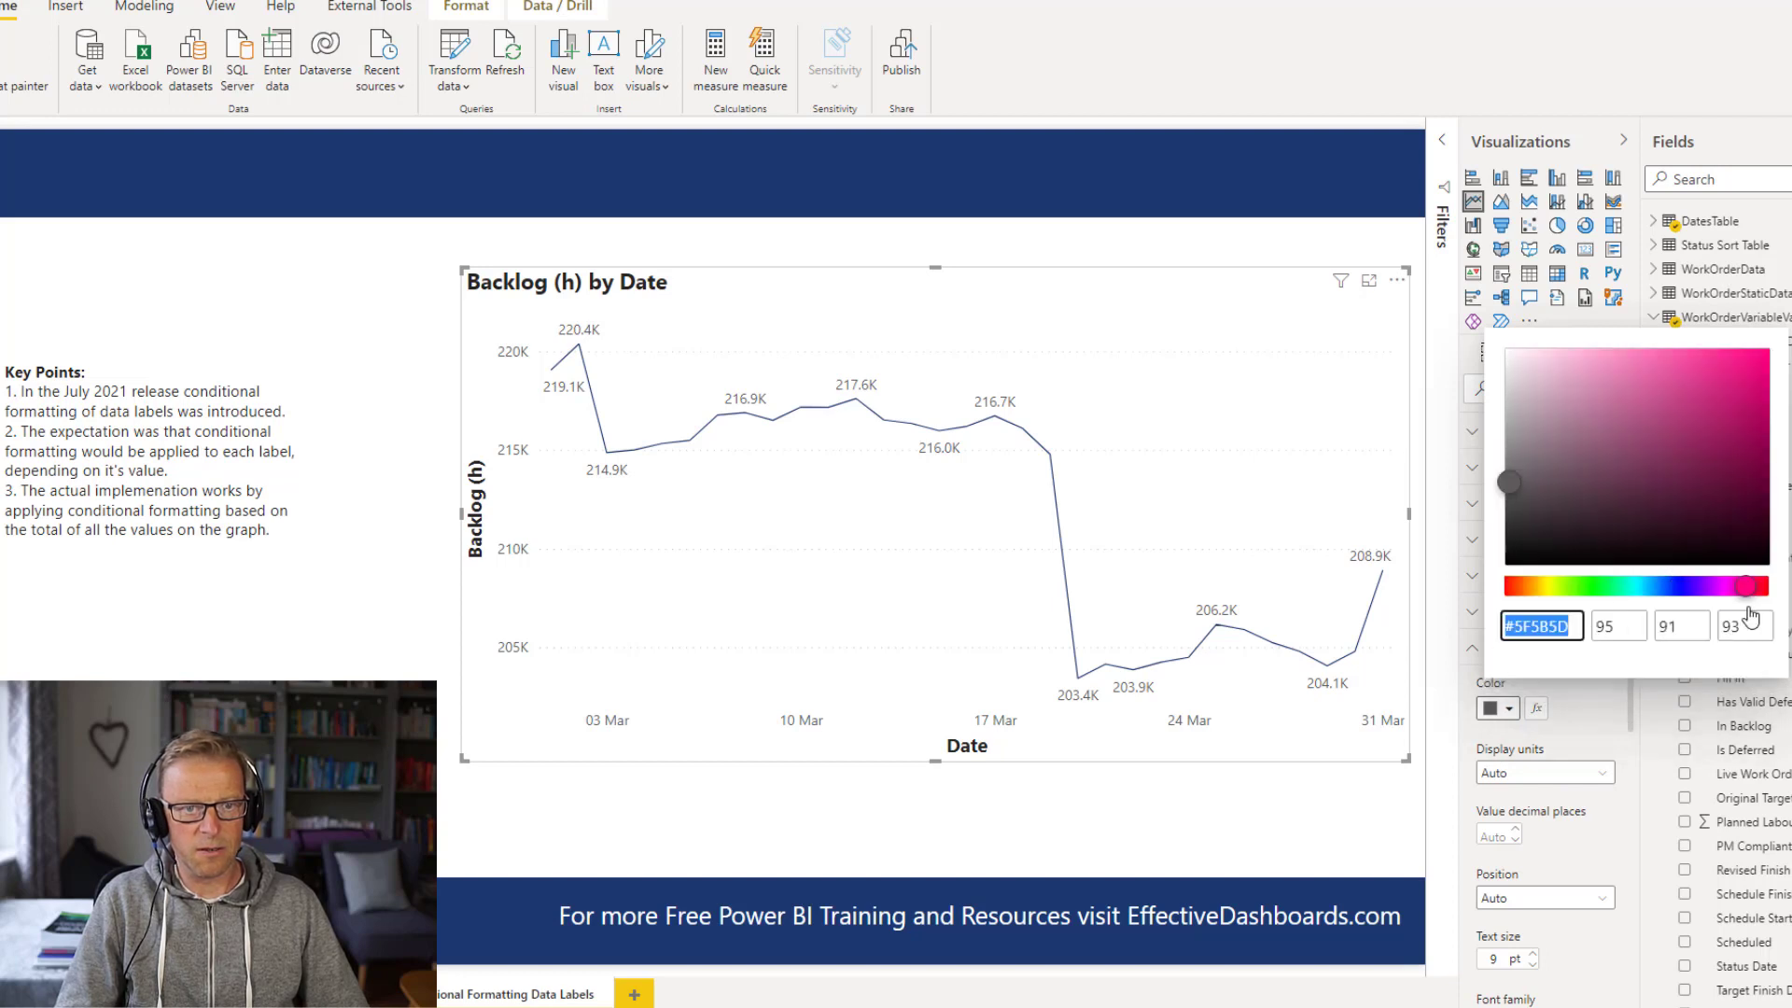
left_click_drag(1747, 587, 1765, 587)
left_click(1756, 360)
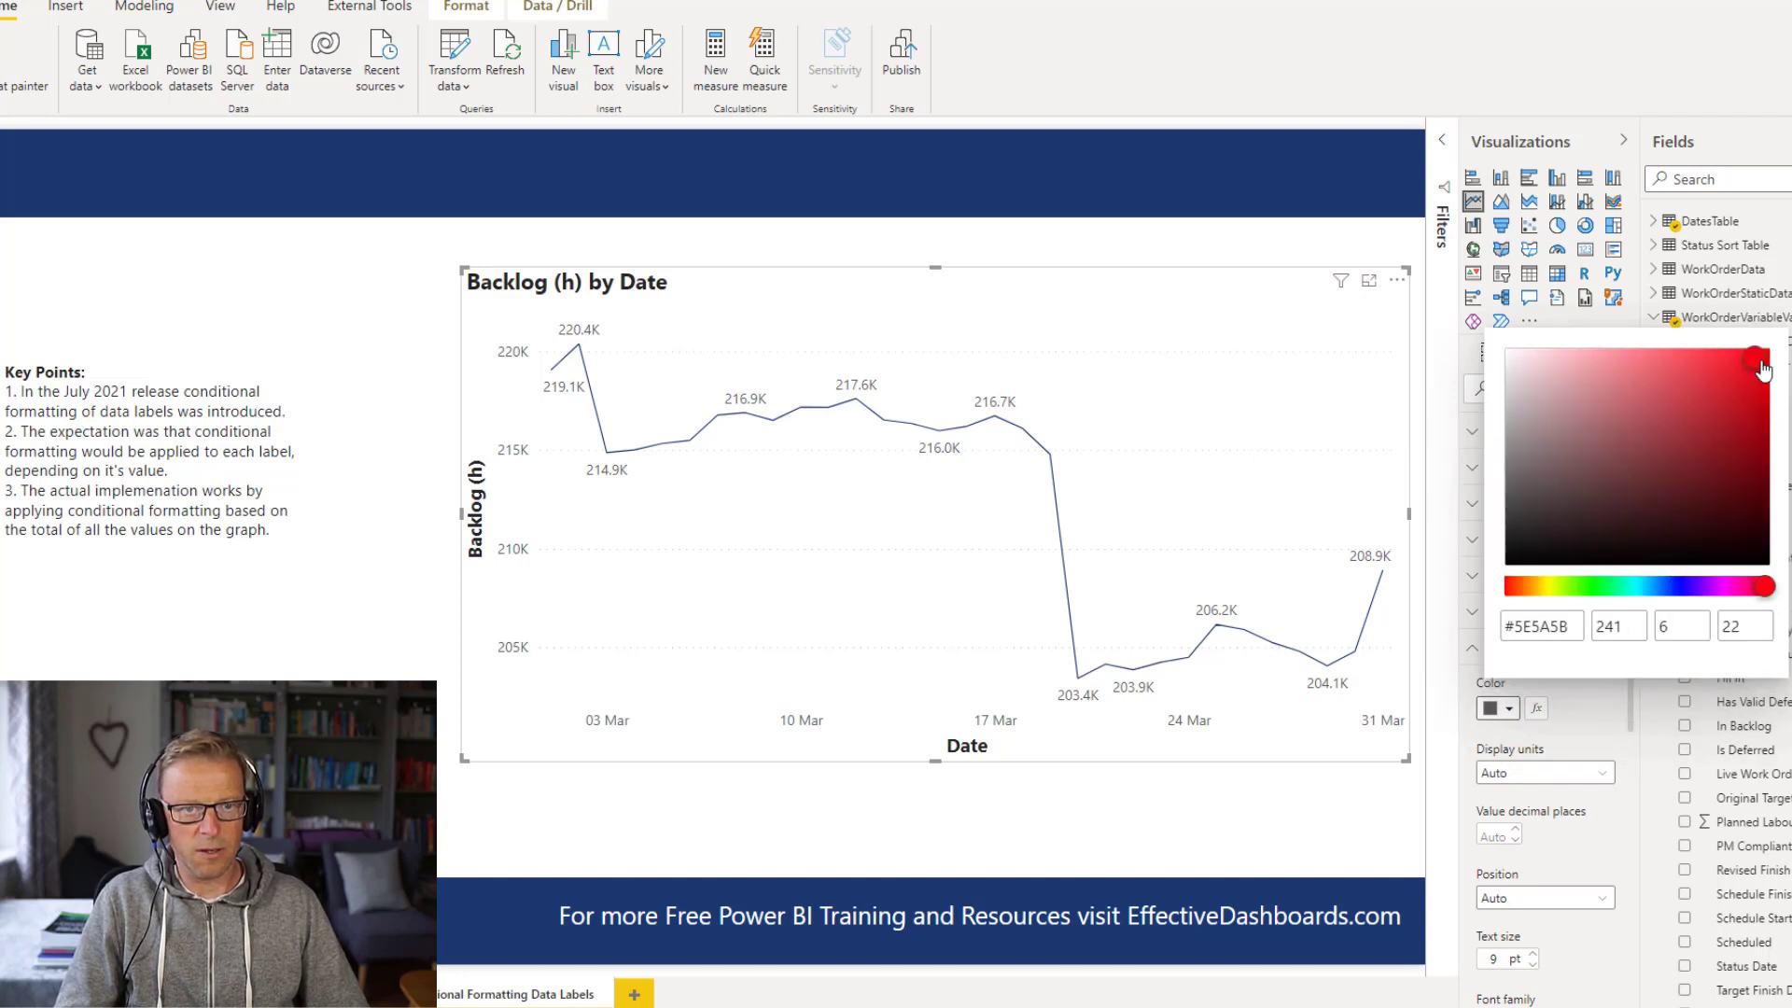
left_click(1362, 578)
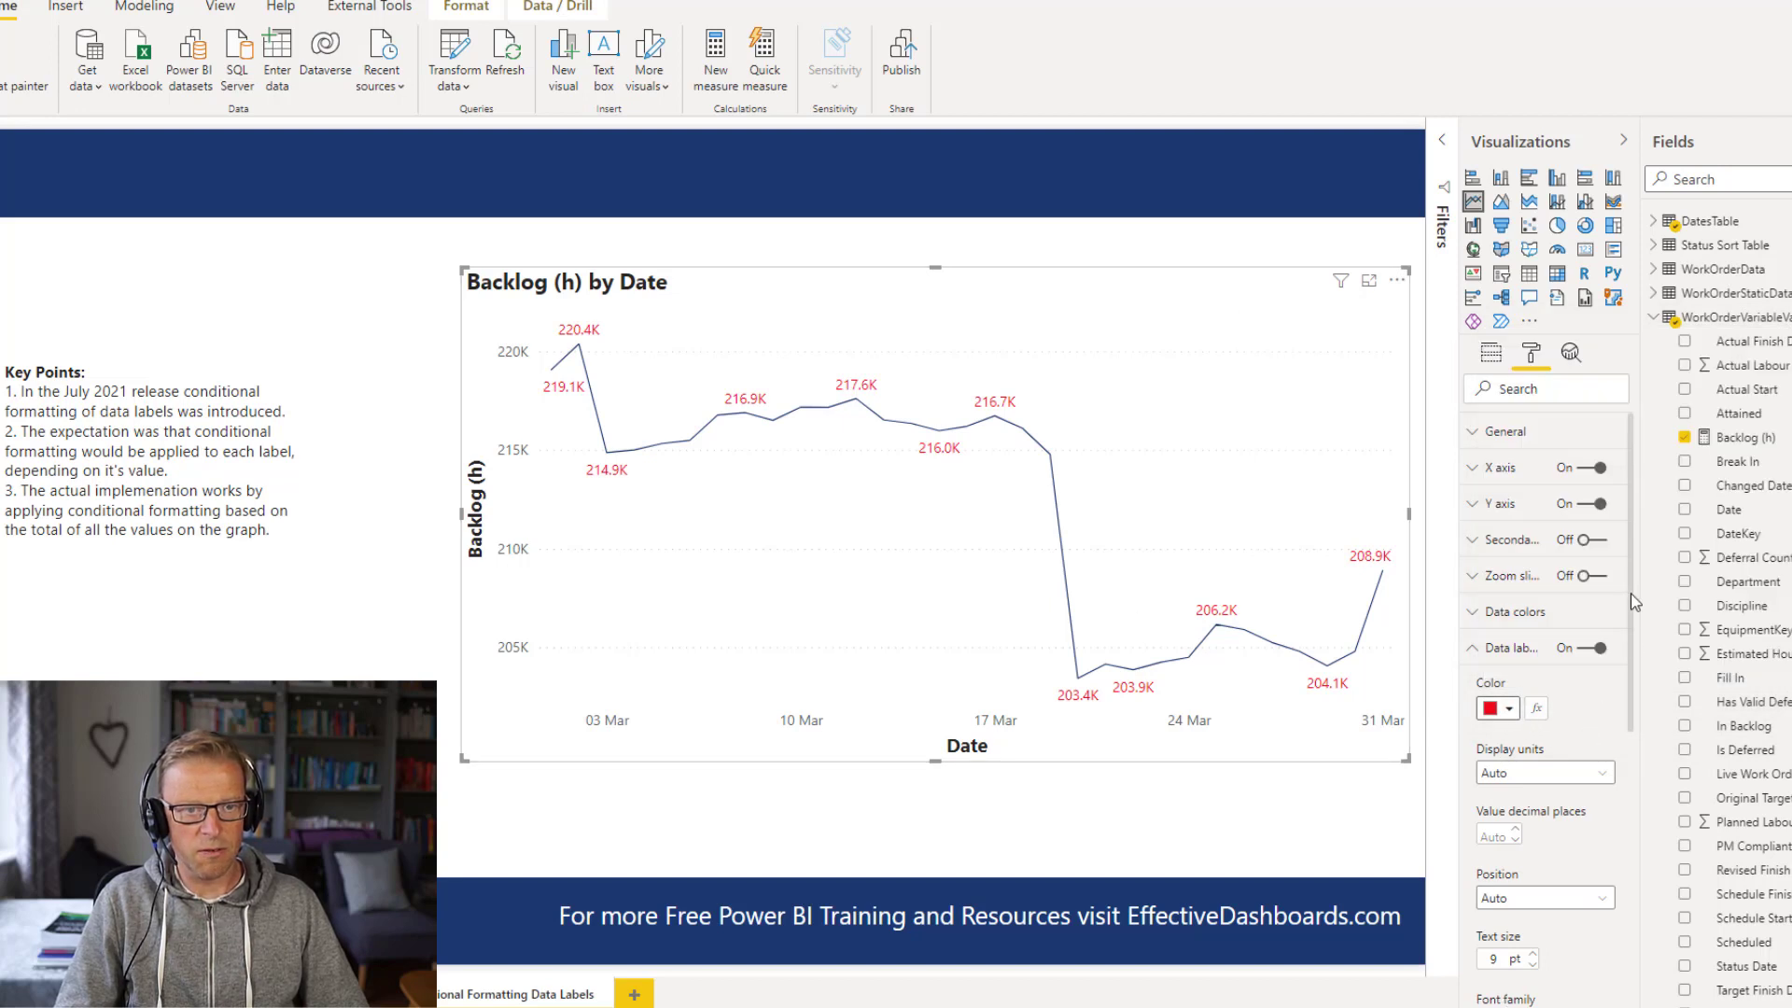
scroll(1634, 669, "down", 5)
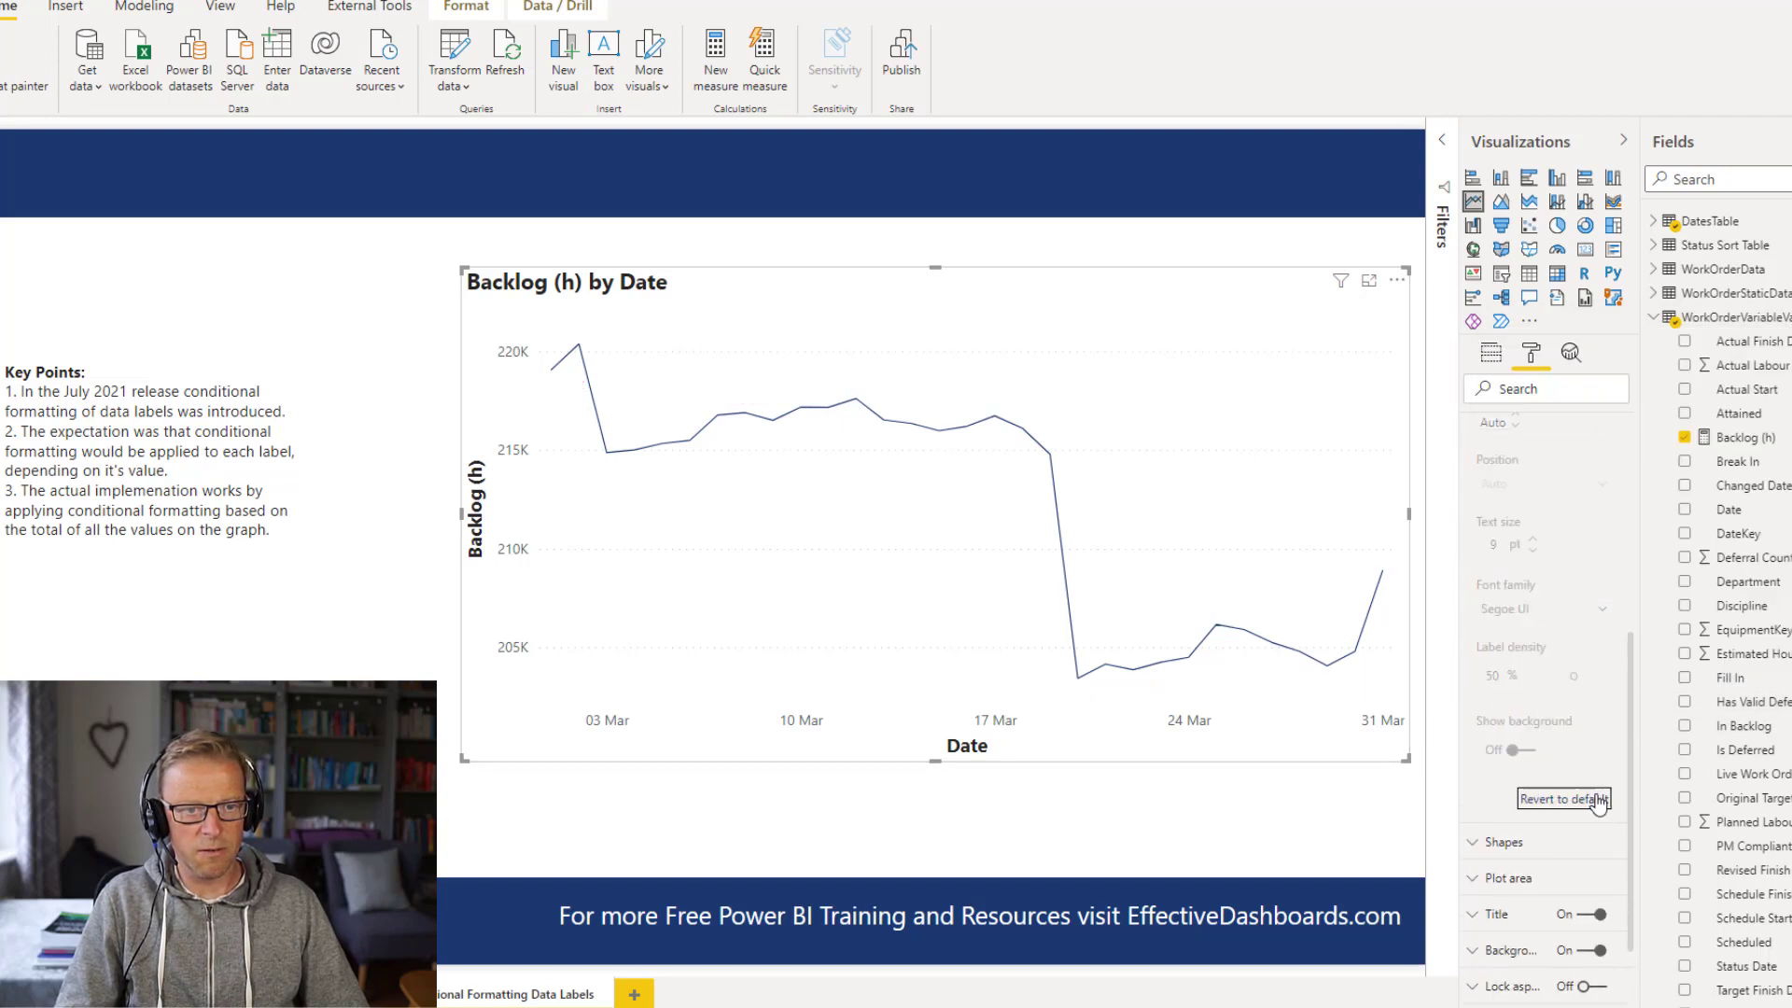
left_click(1598, 800)
scroll(1612, 608, "up", 5)
left_click(1603, 614)
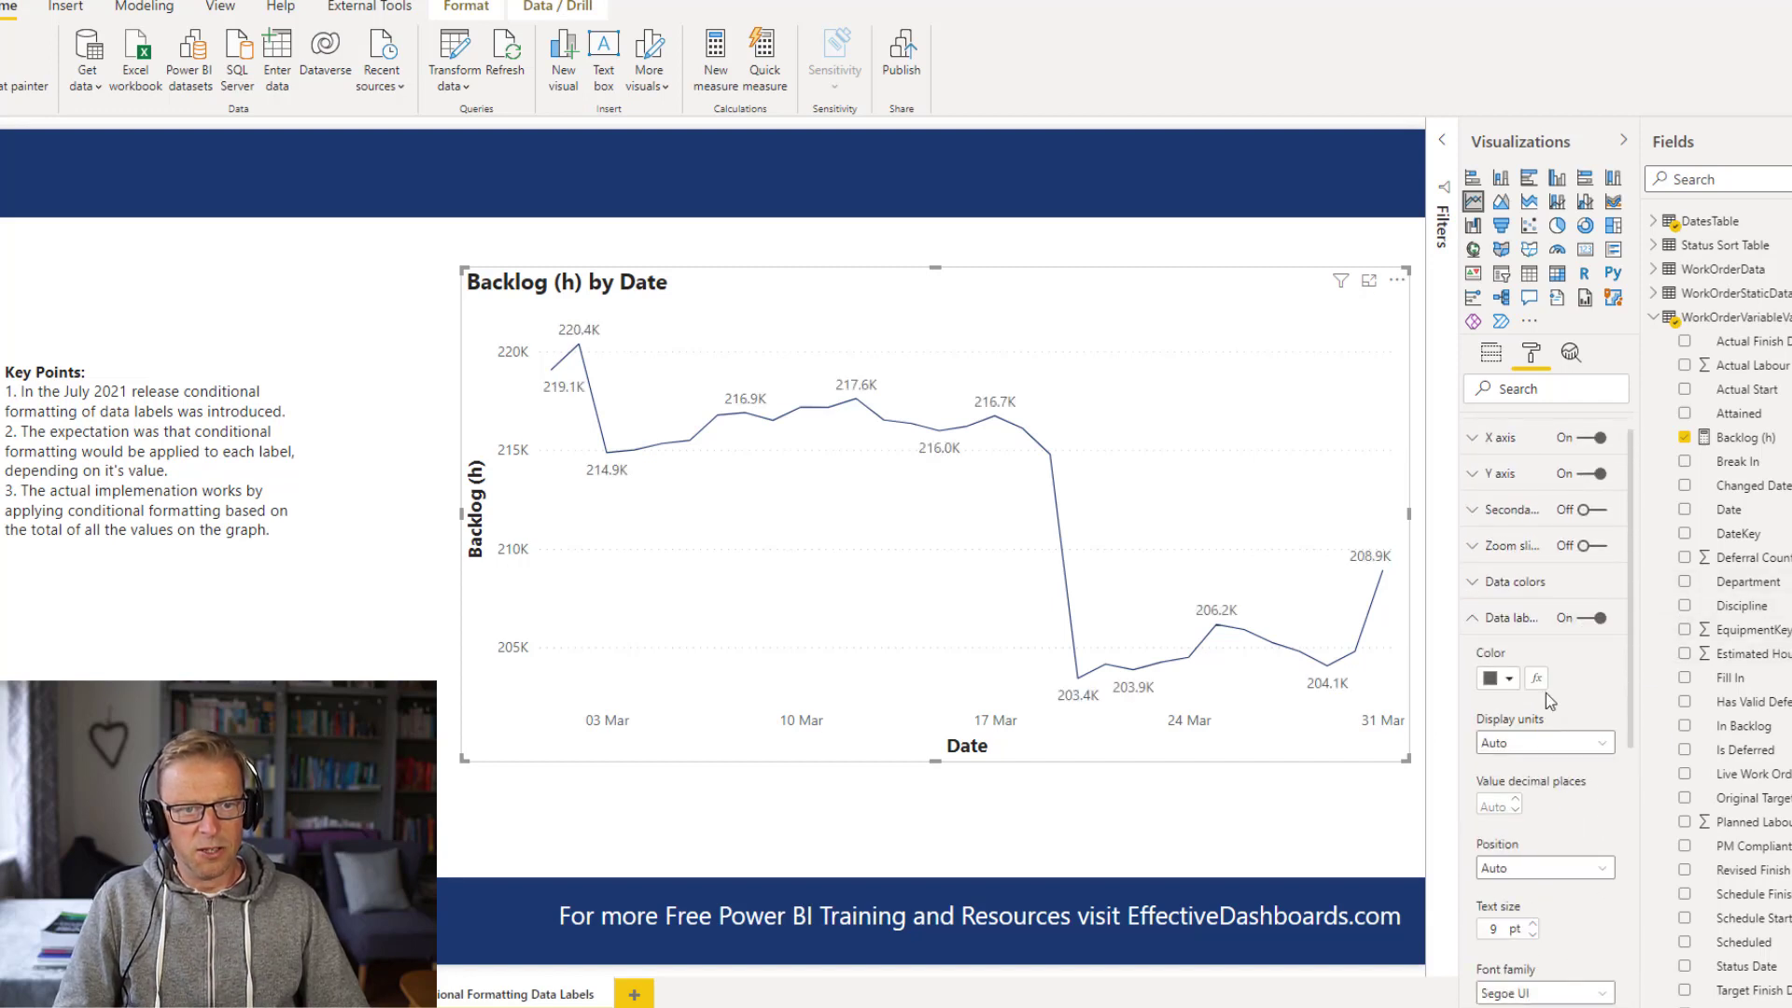
Step: Set the data label Color conditional formatting to Rules, moving the dialog to uncover the chart
left_click(1537, 680)
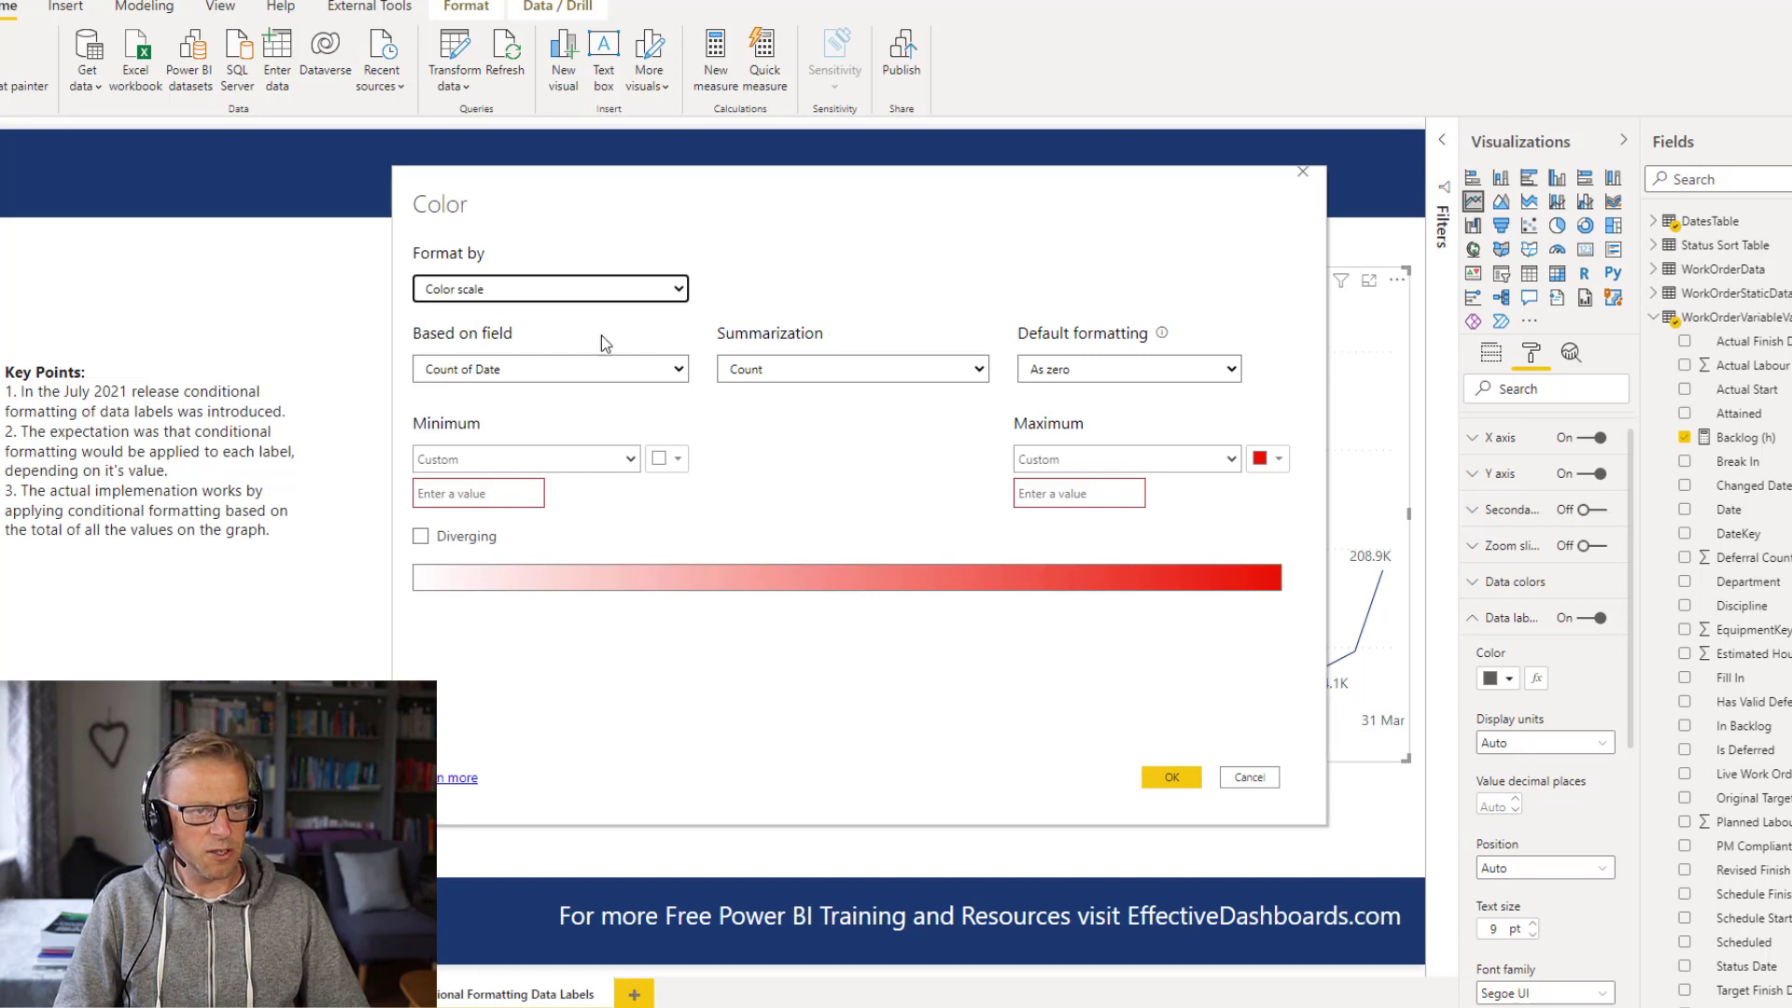
left_click(582, 297)
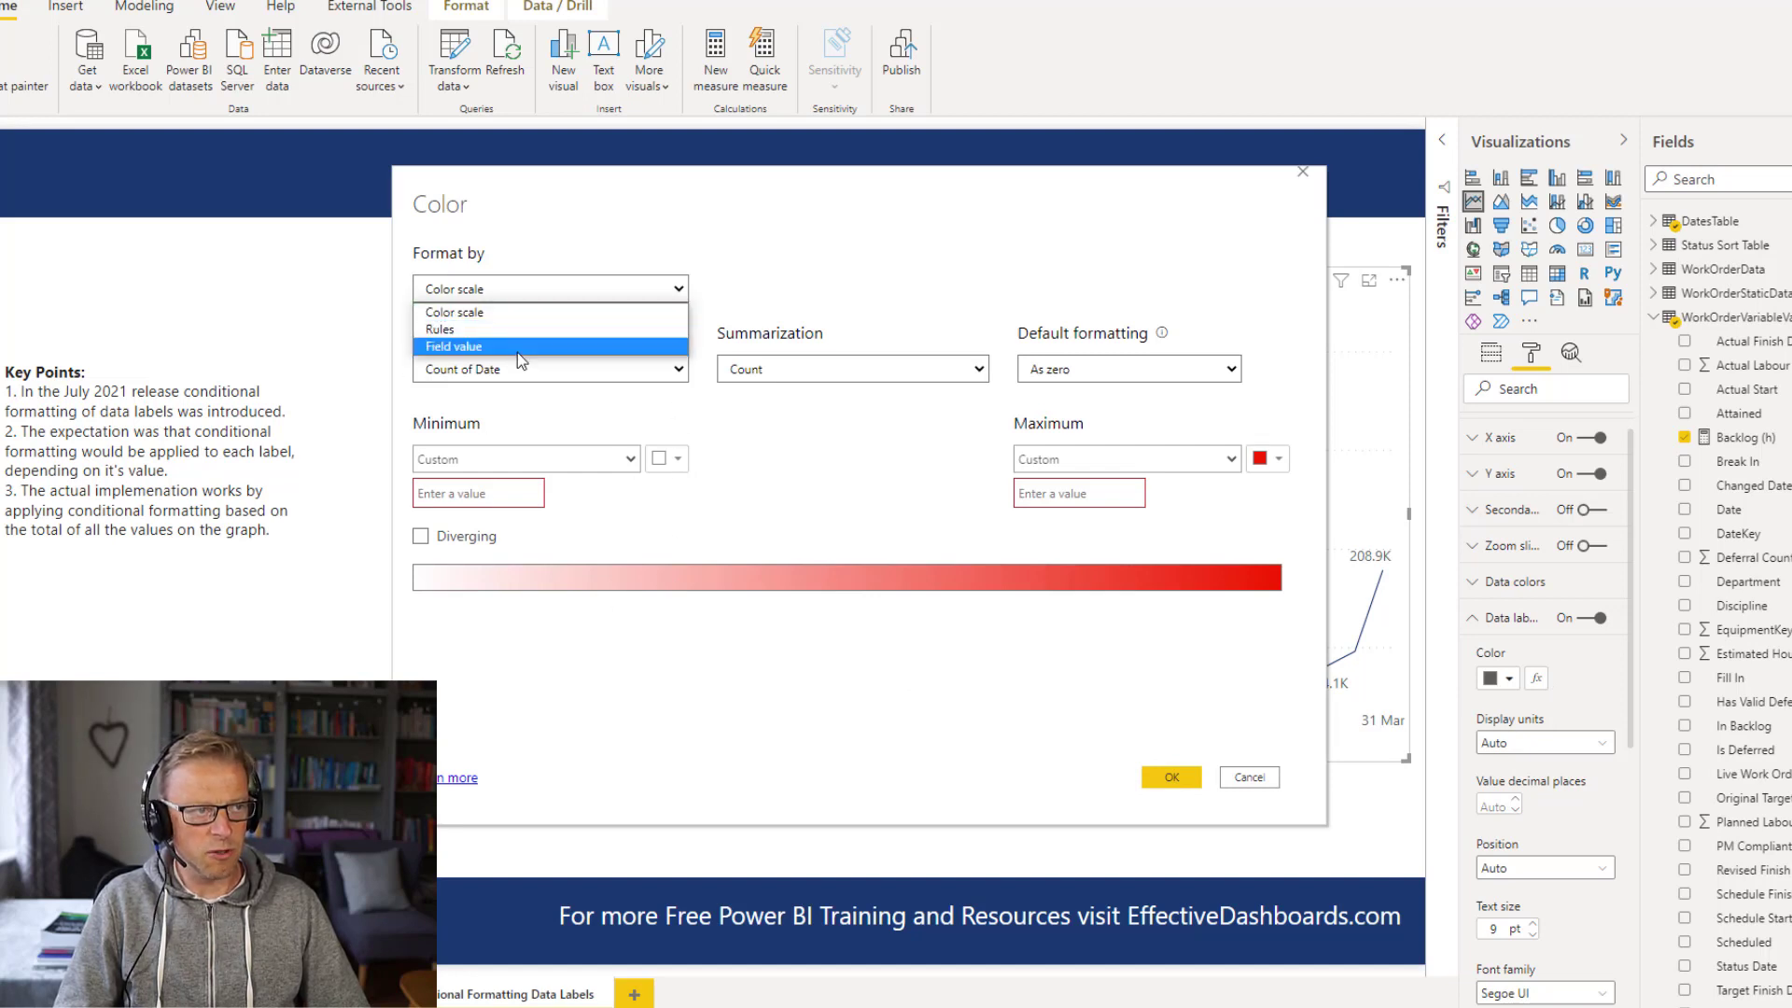
left_click(525, 331)
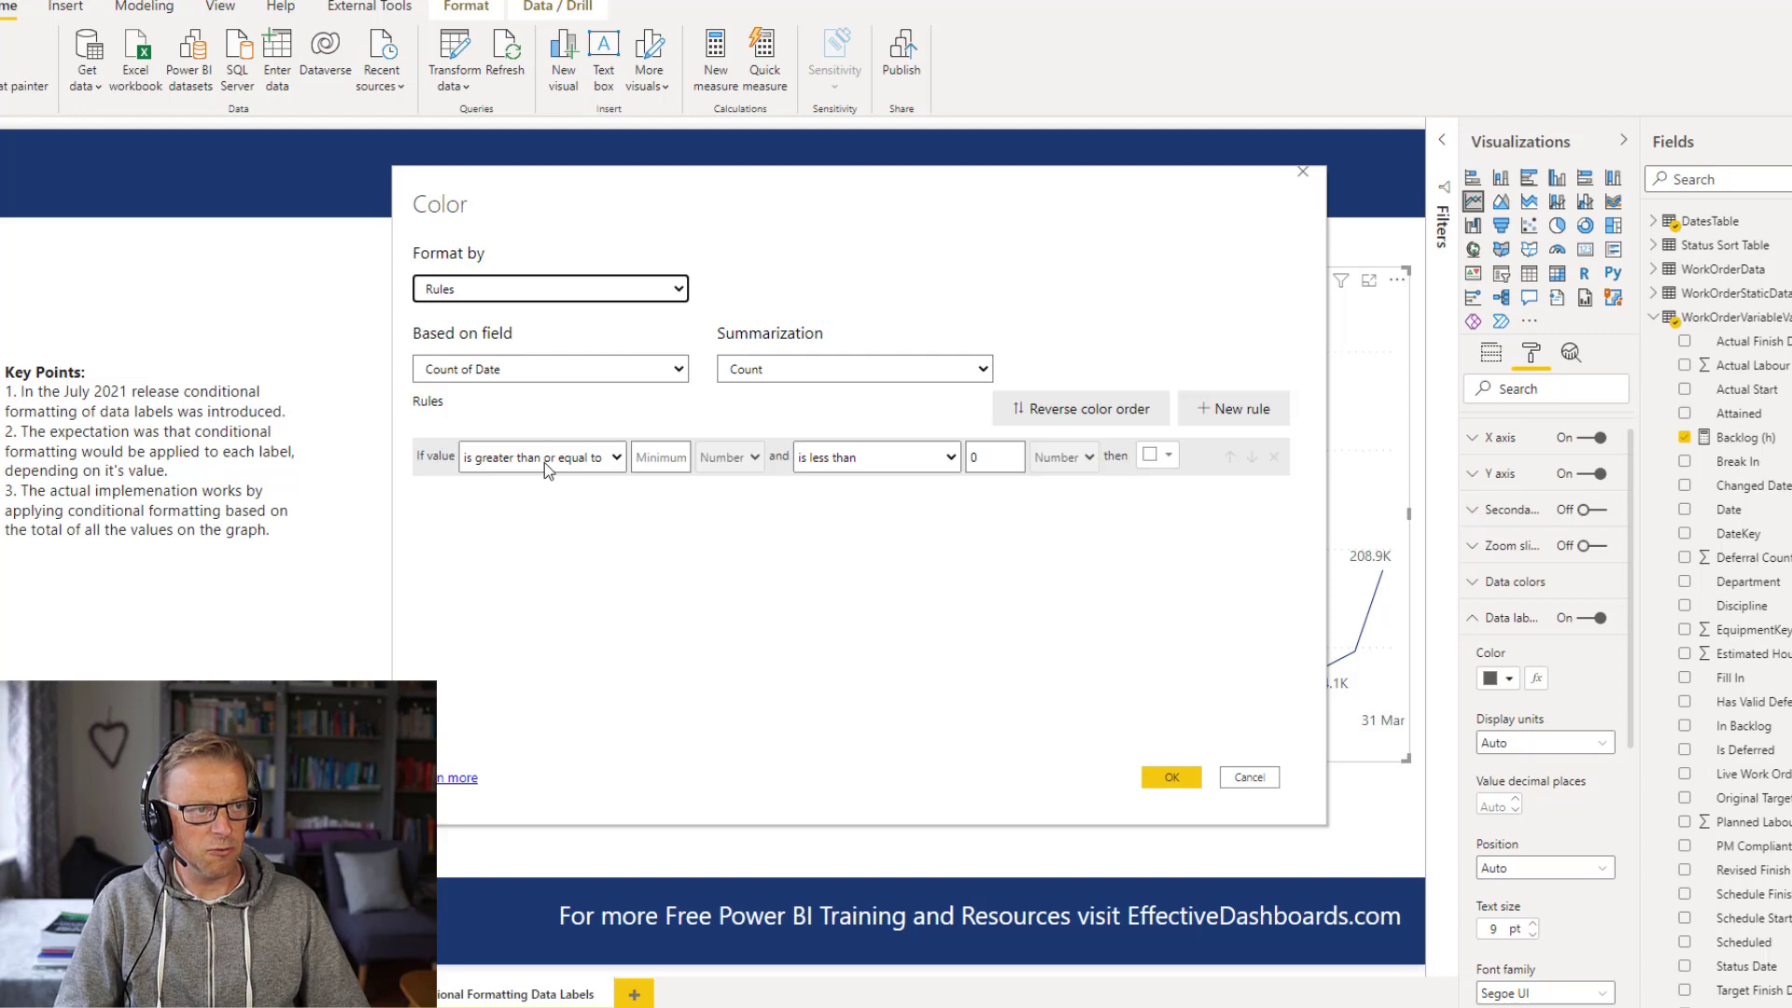
left_click_drag(640, 194, 901, 448)
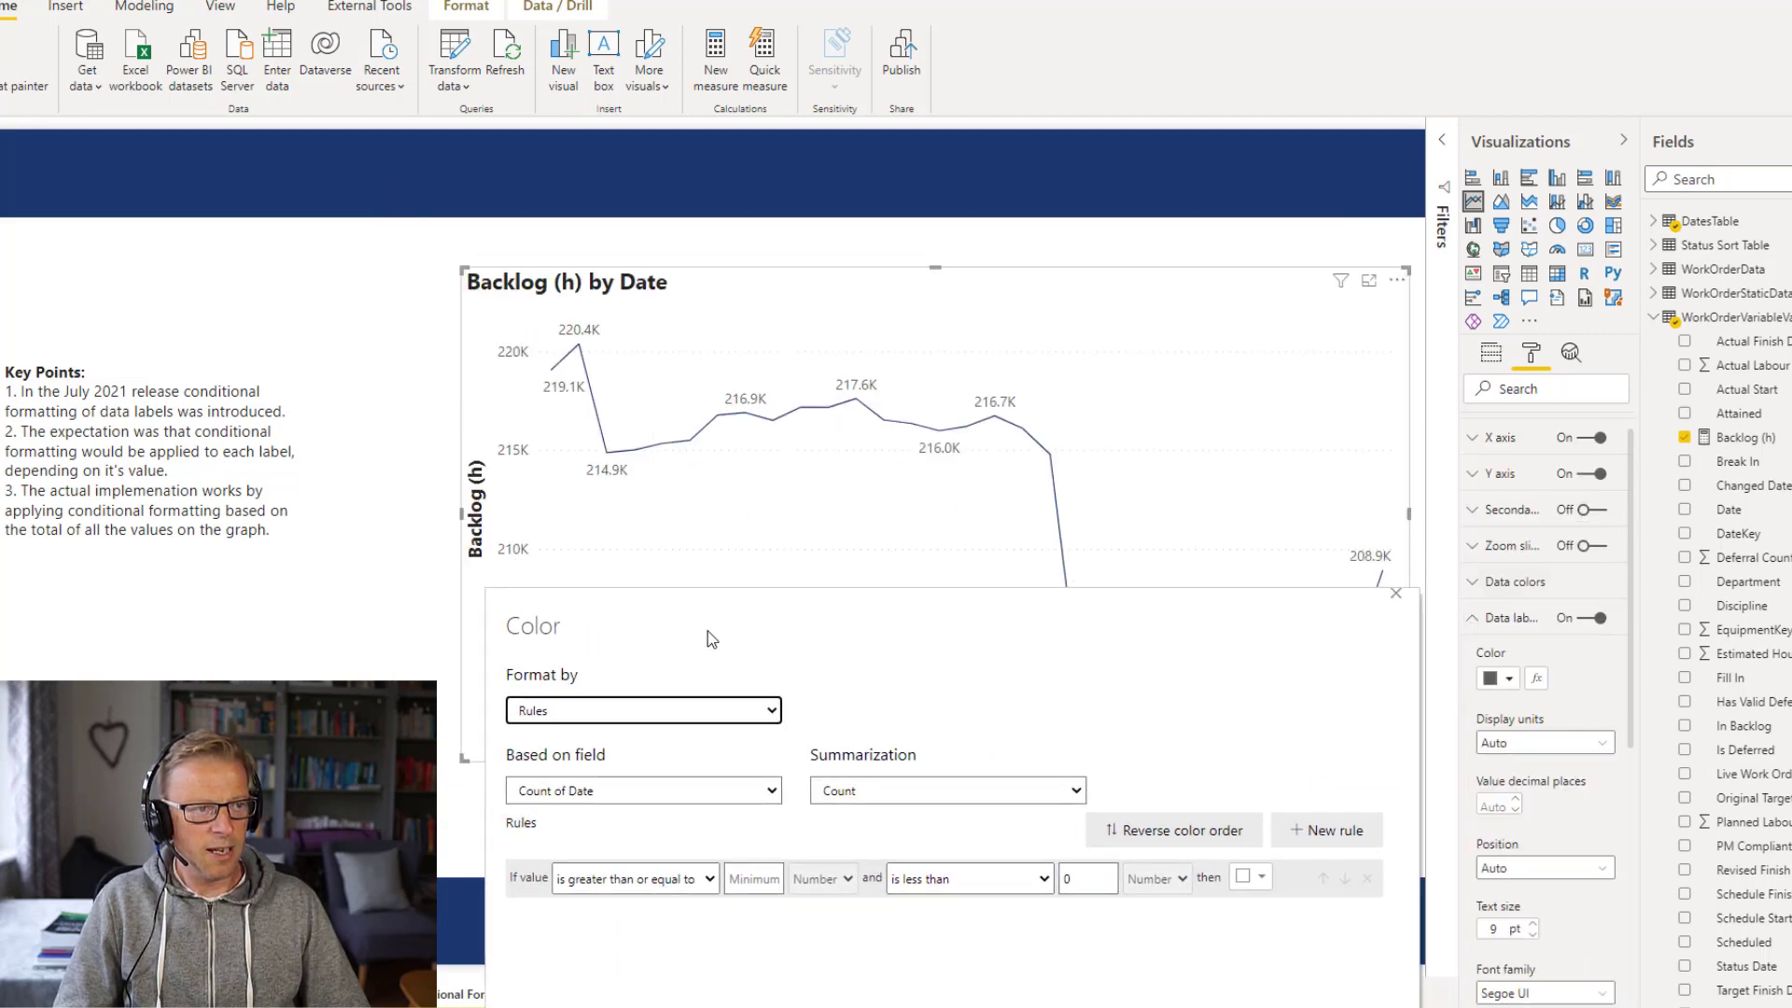
left_click_drag(707, 631, 691, 739)
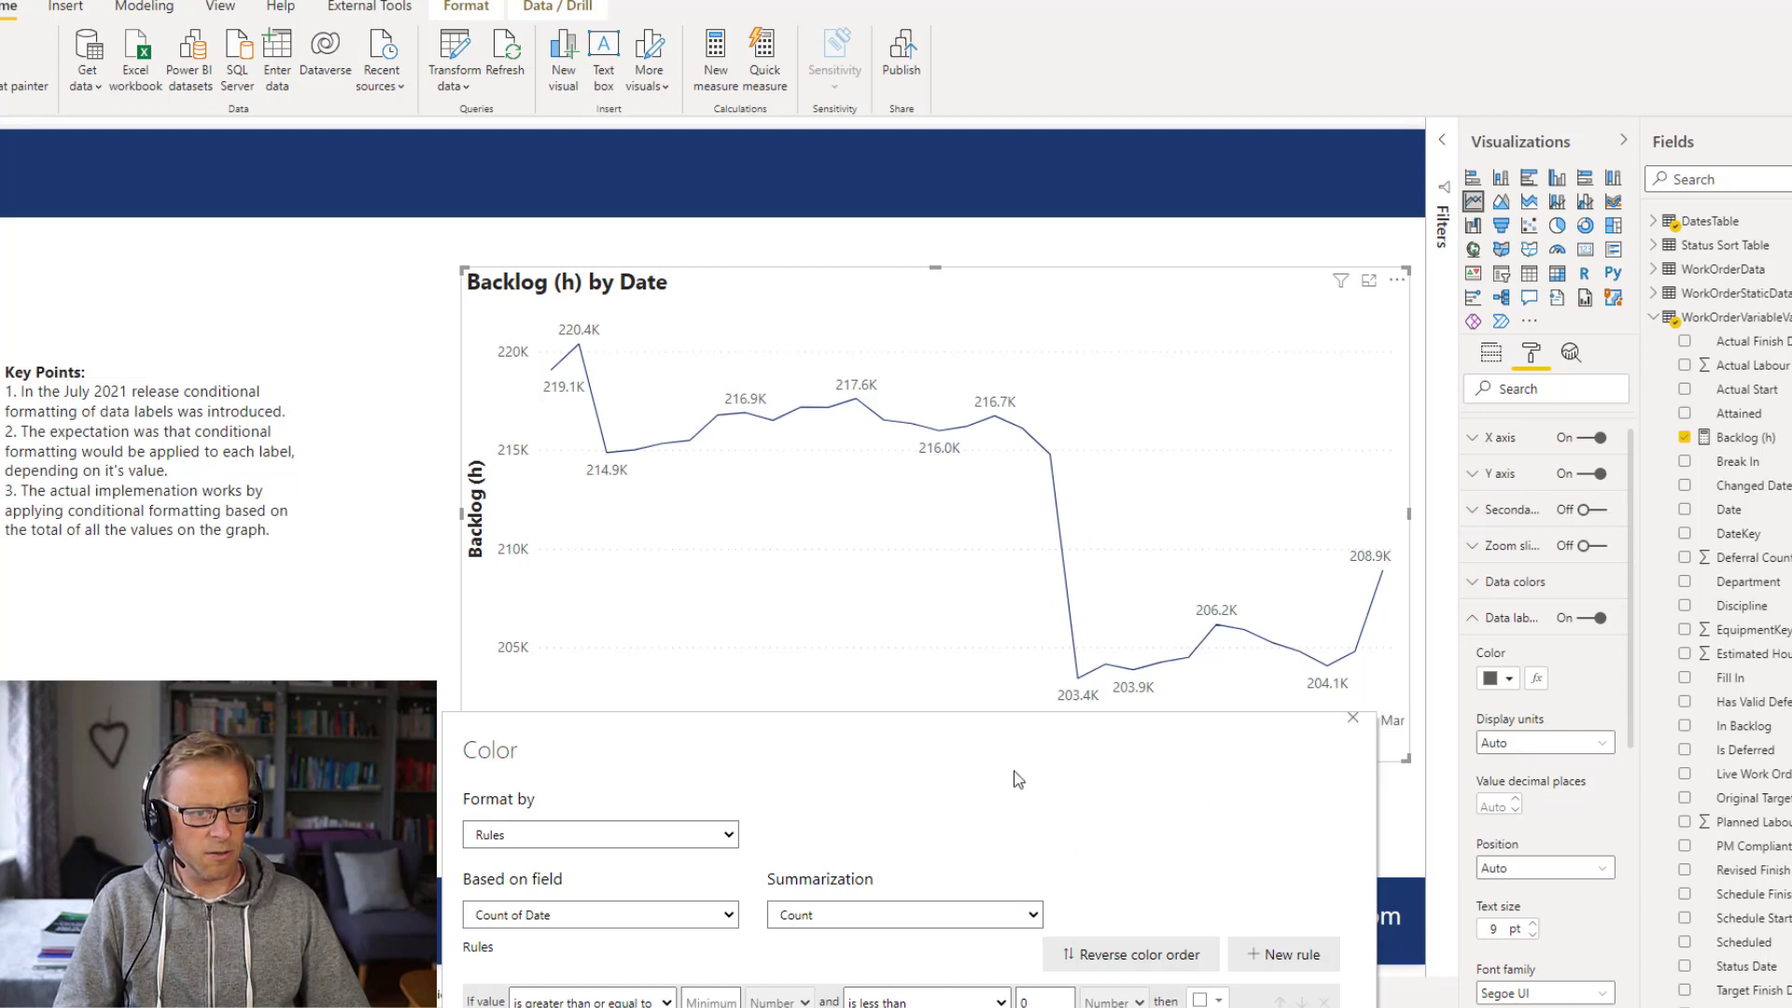
Step: Base the colour rule on Backlog (h) with minimum 210000 and no maximum
left_click_drag(519, 724, 486, 281)
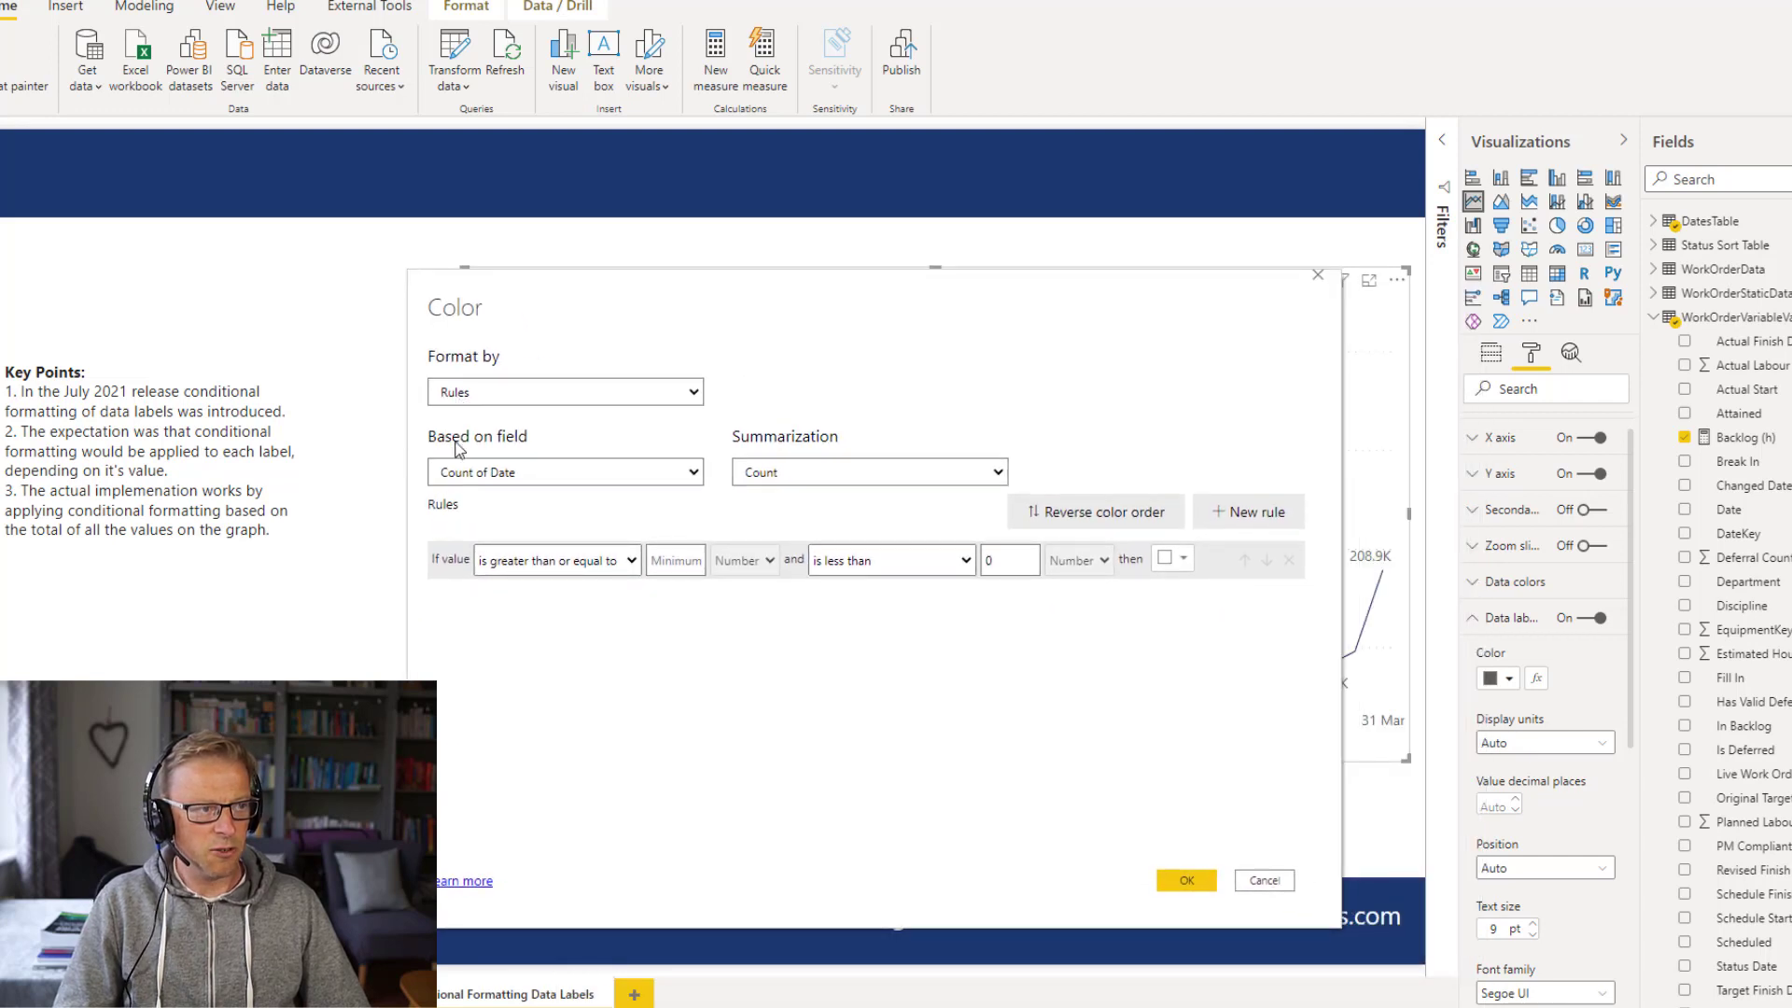
left_click(462, 478)
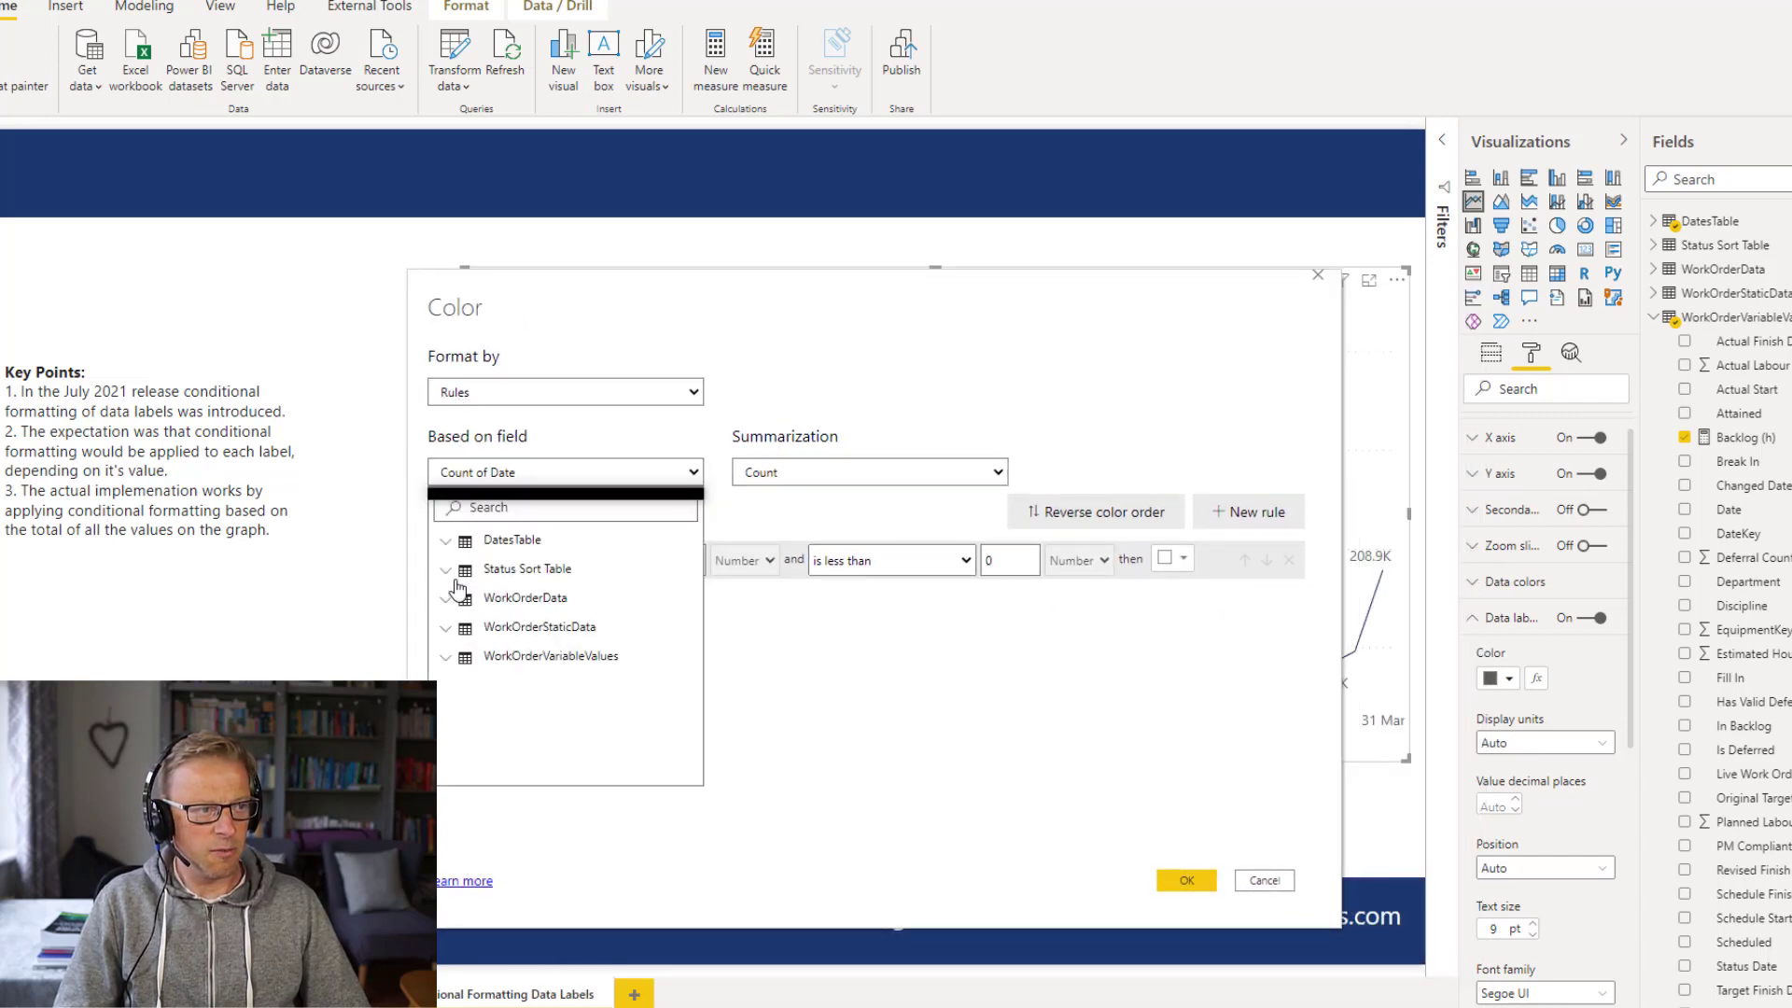
left_click(444, 657)
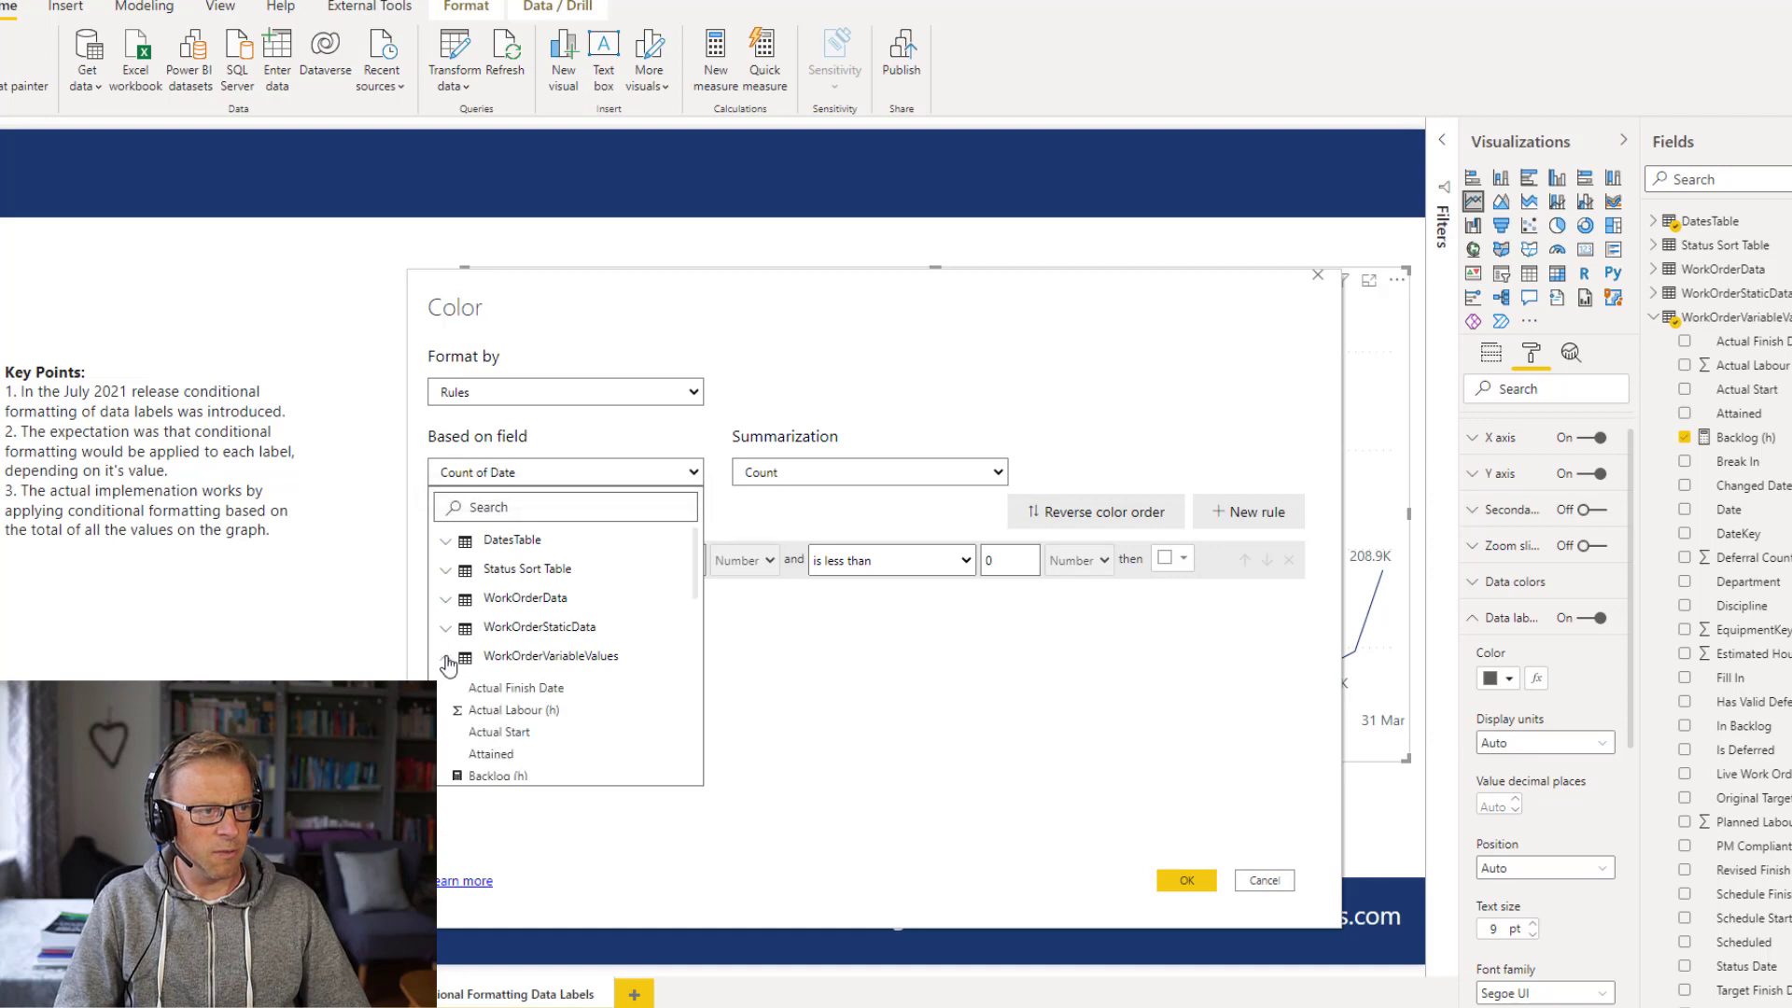
left_click(489, 773)
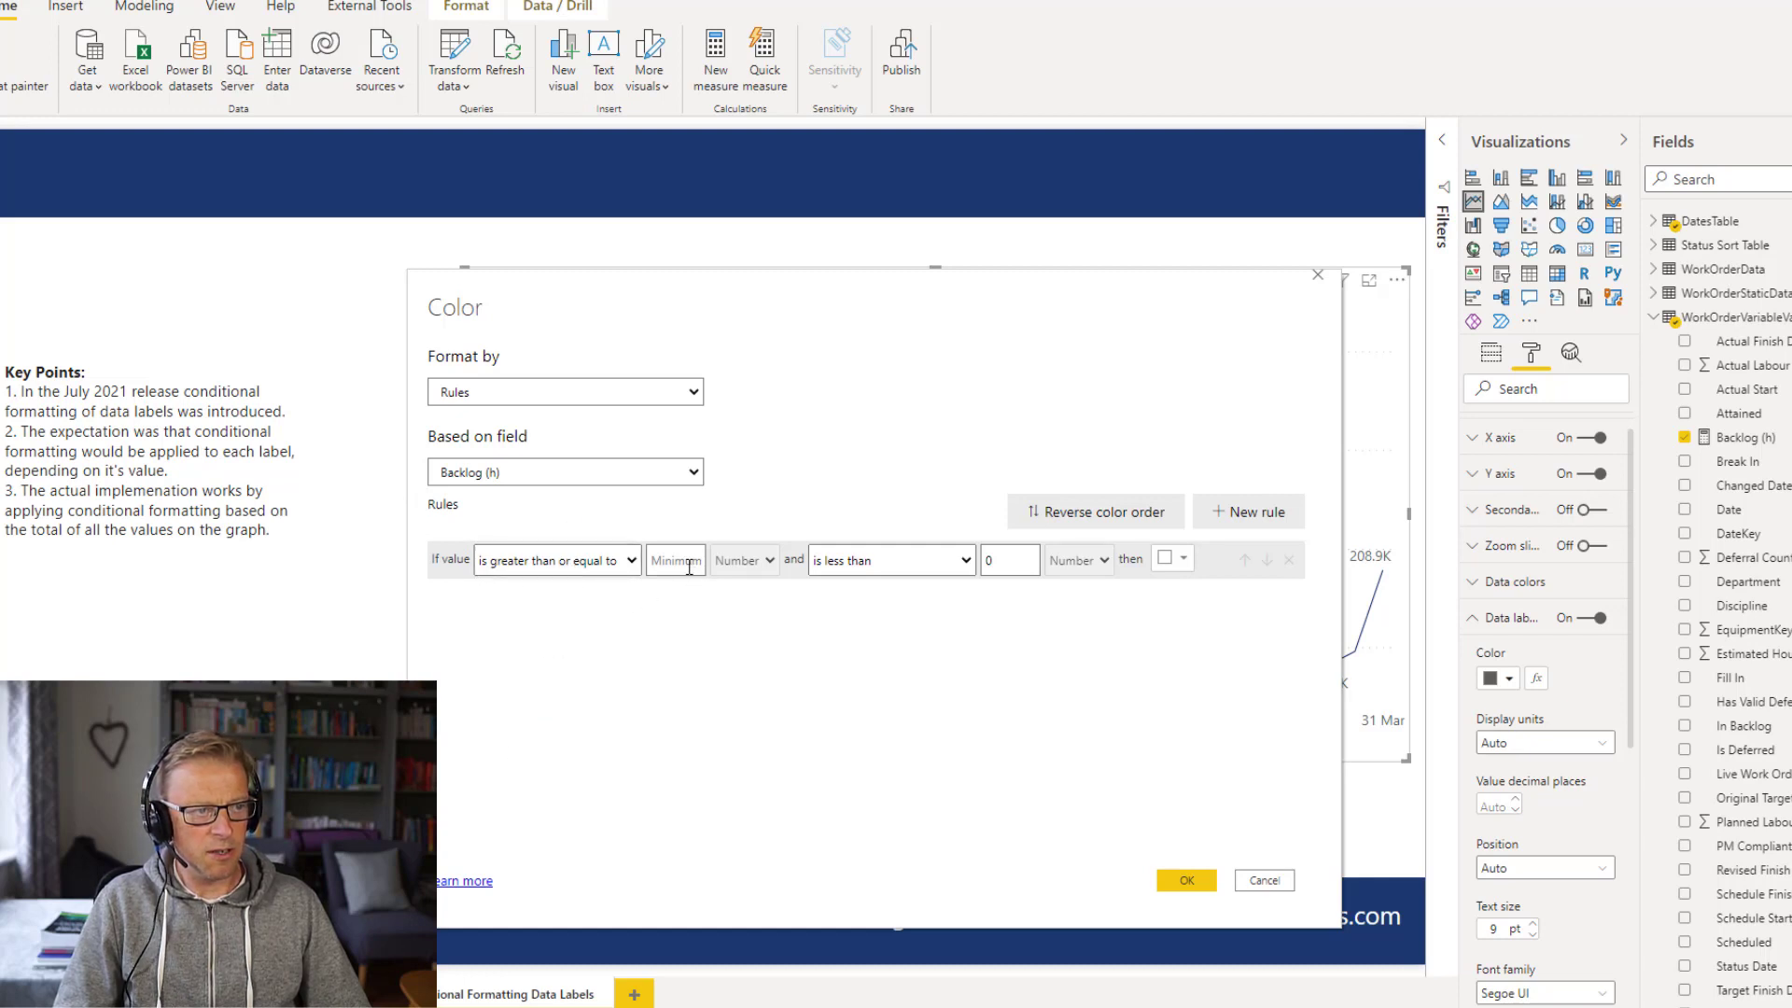
type("210000")
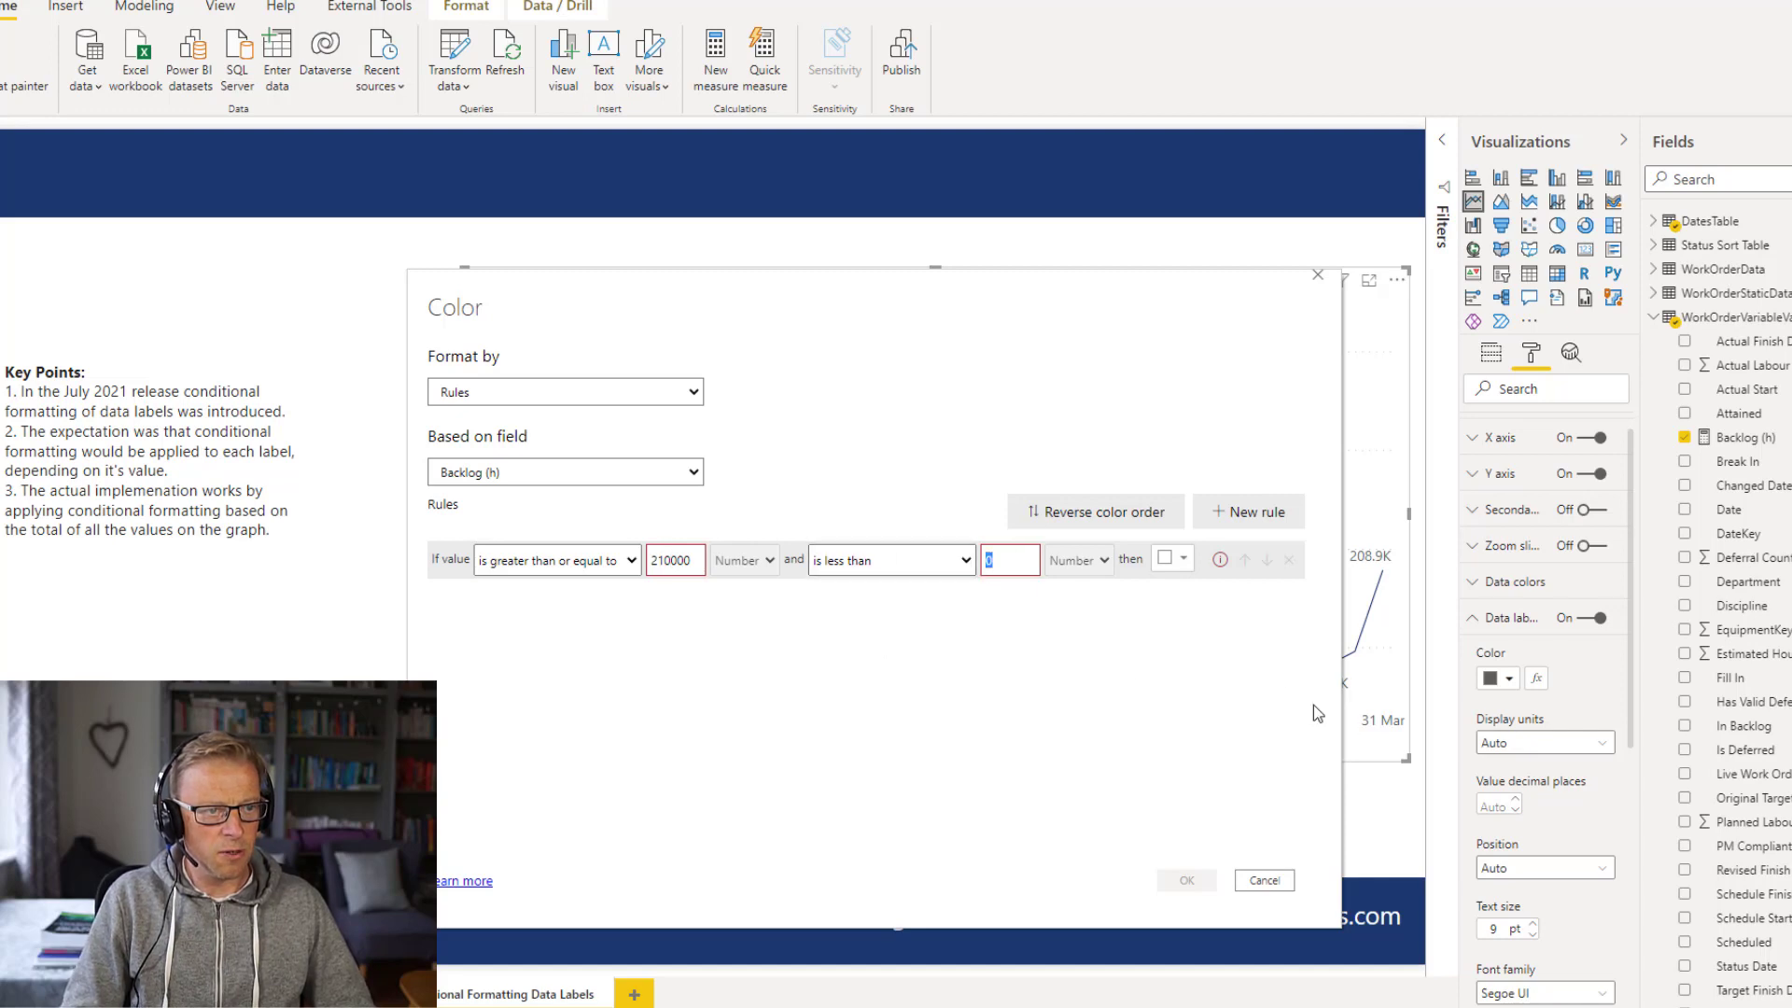
key("BackSpace")
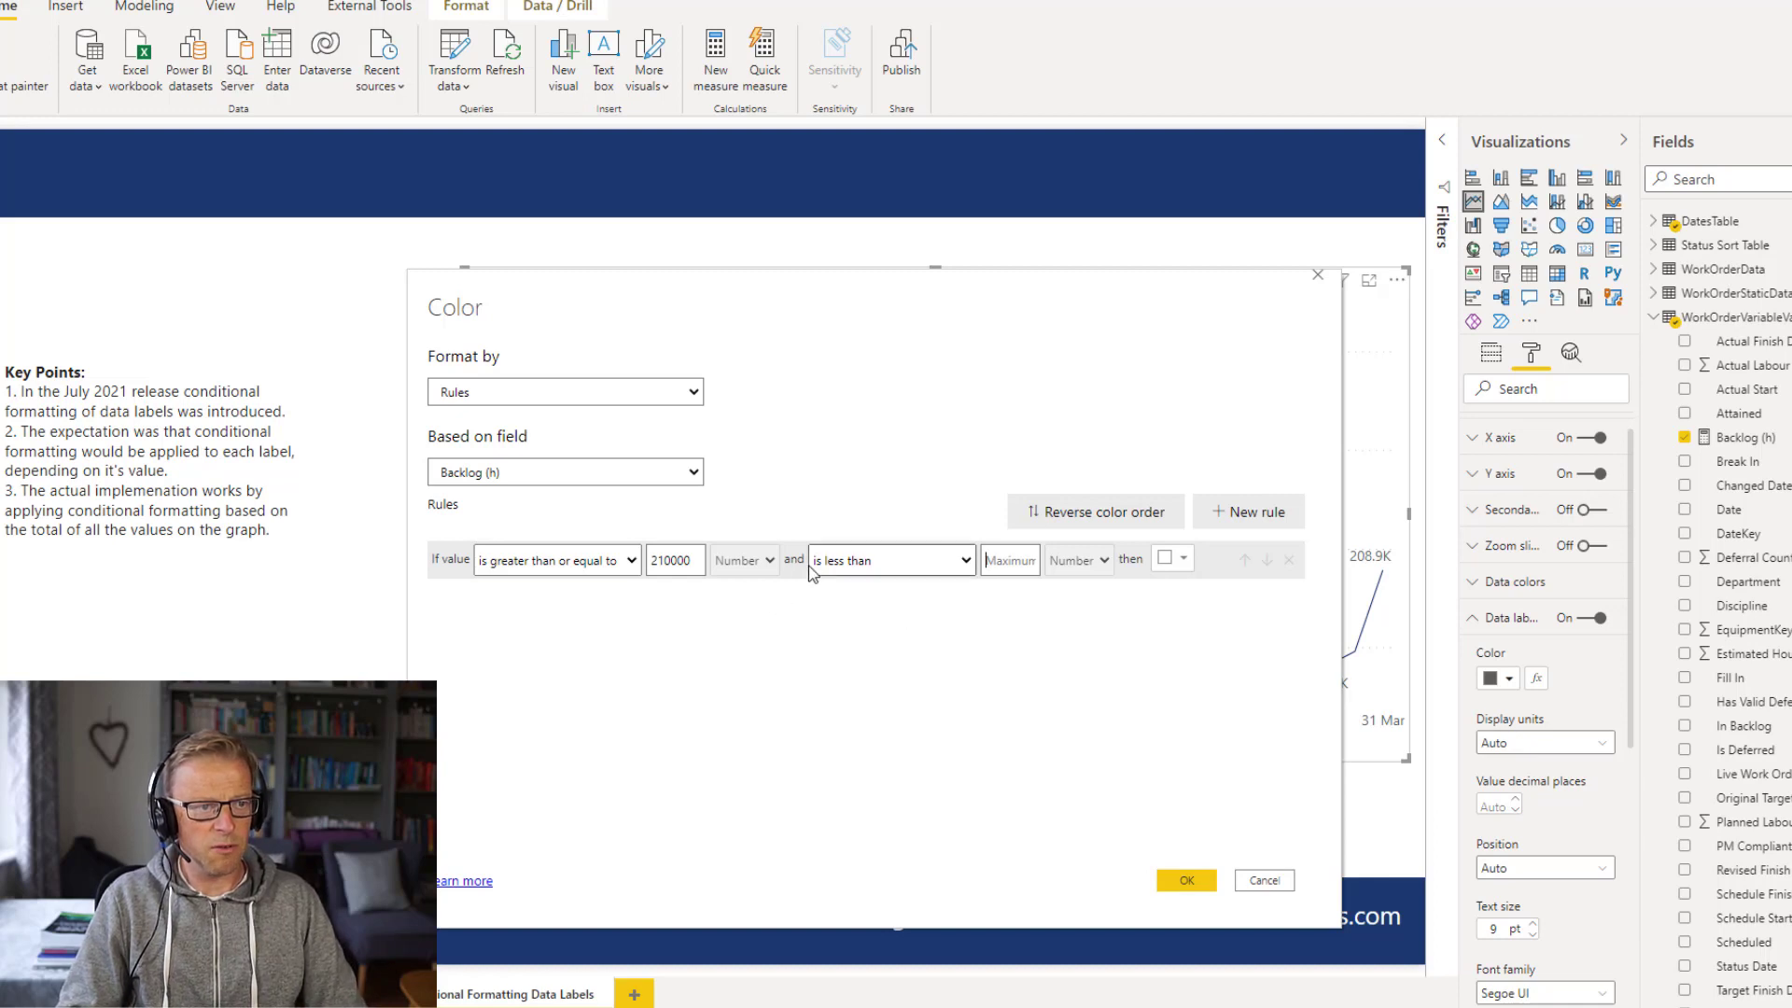
Step: Set the rule colour to red #FD0808 and apply the label colouring
left_click(1178, 558)
left_click(1100, 865)
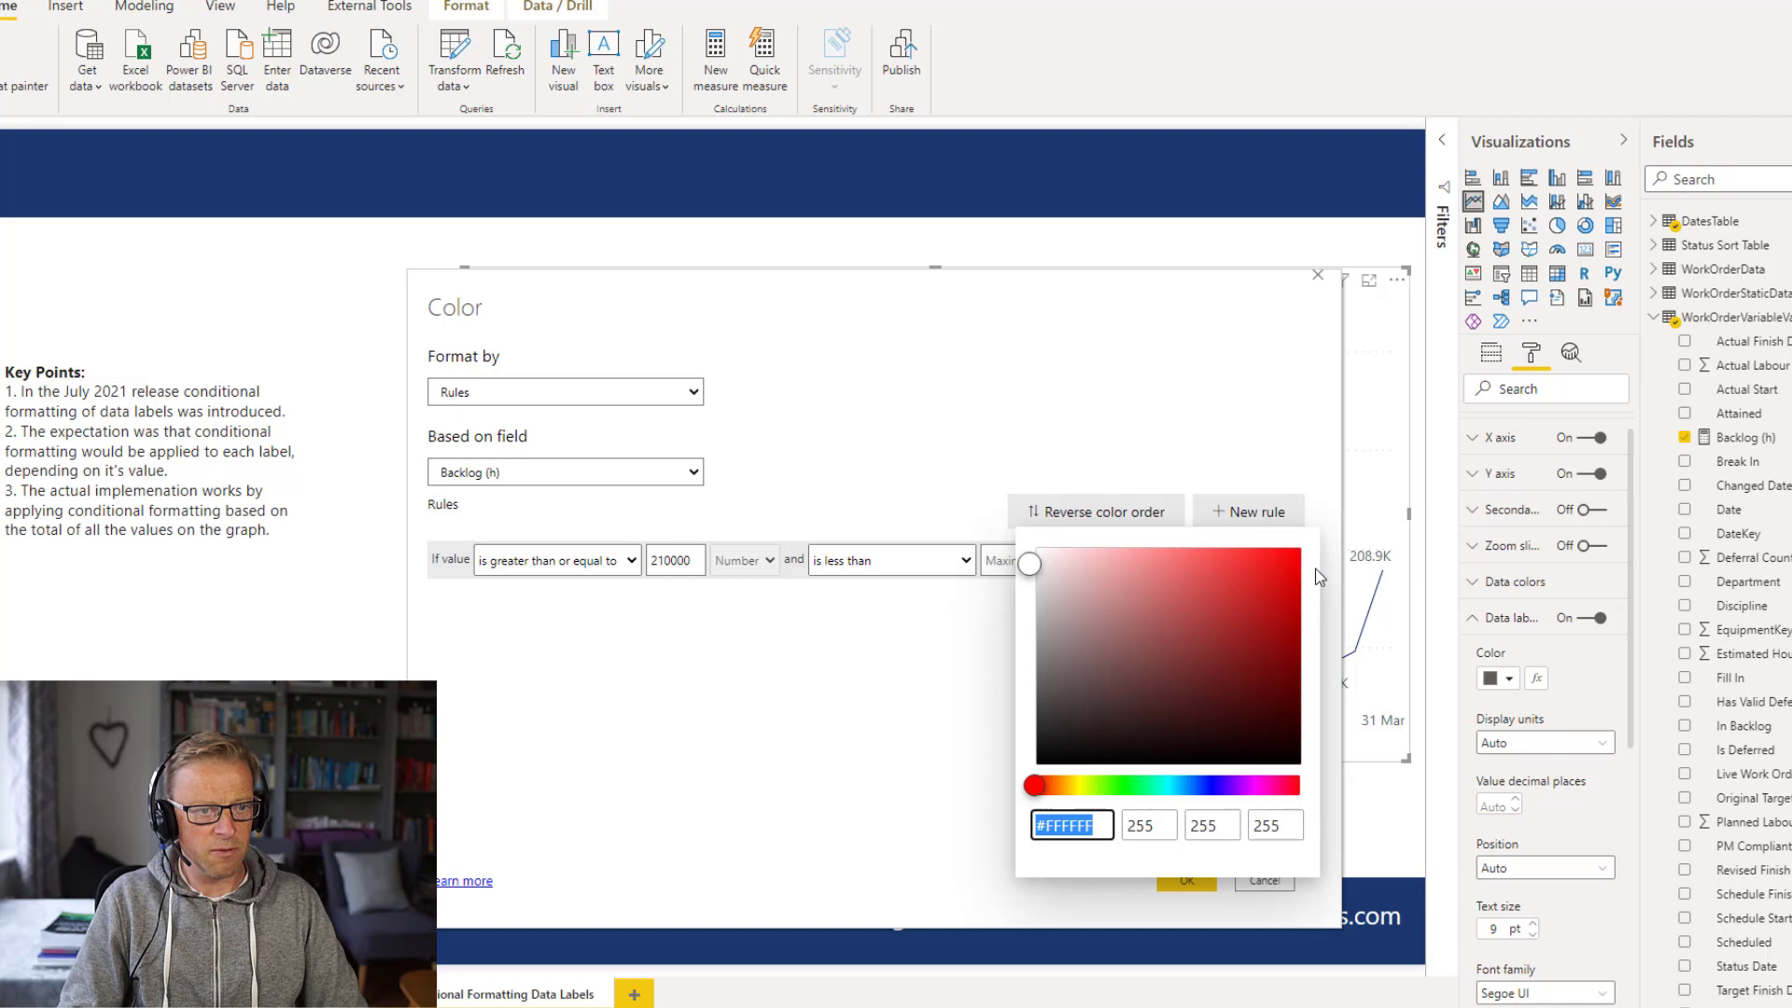
left_click(1285, 548)
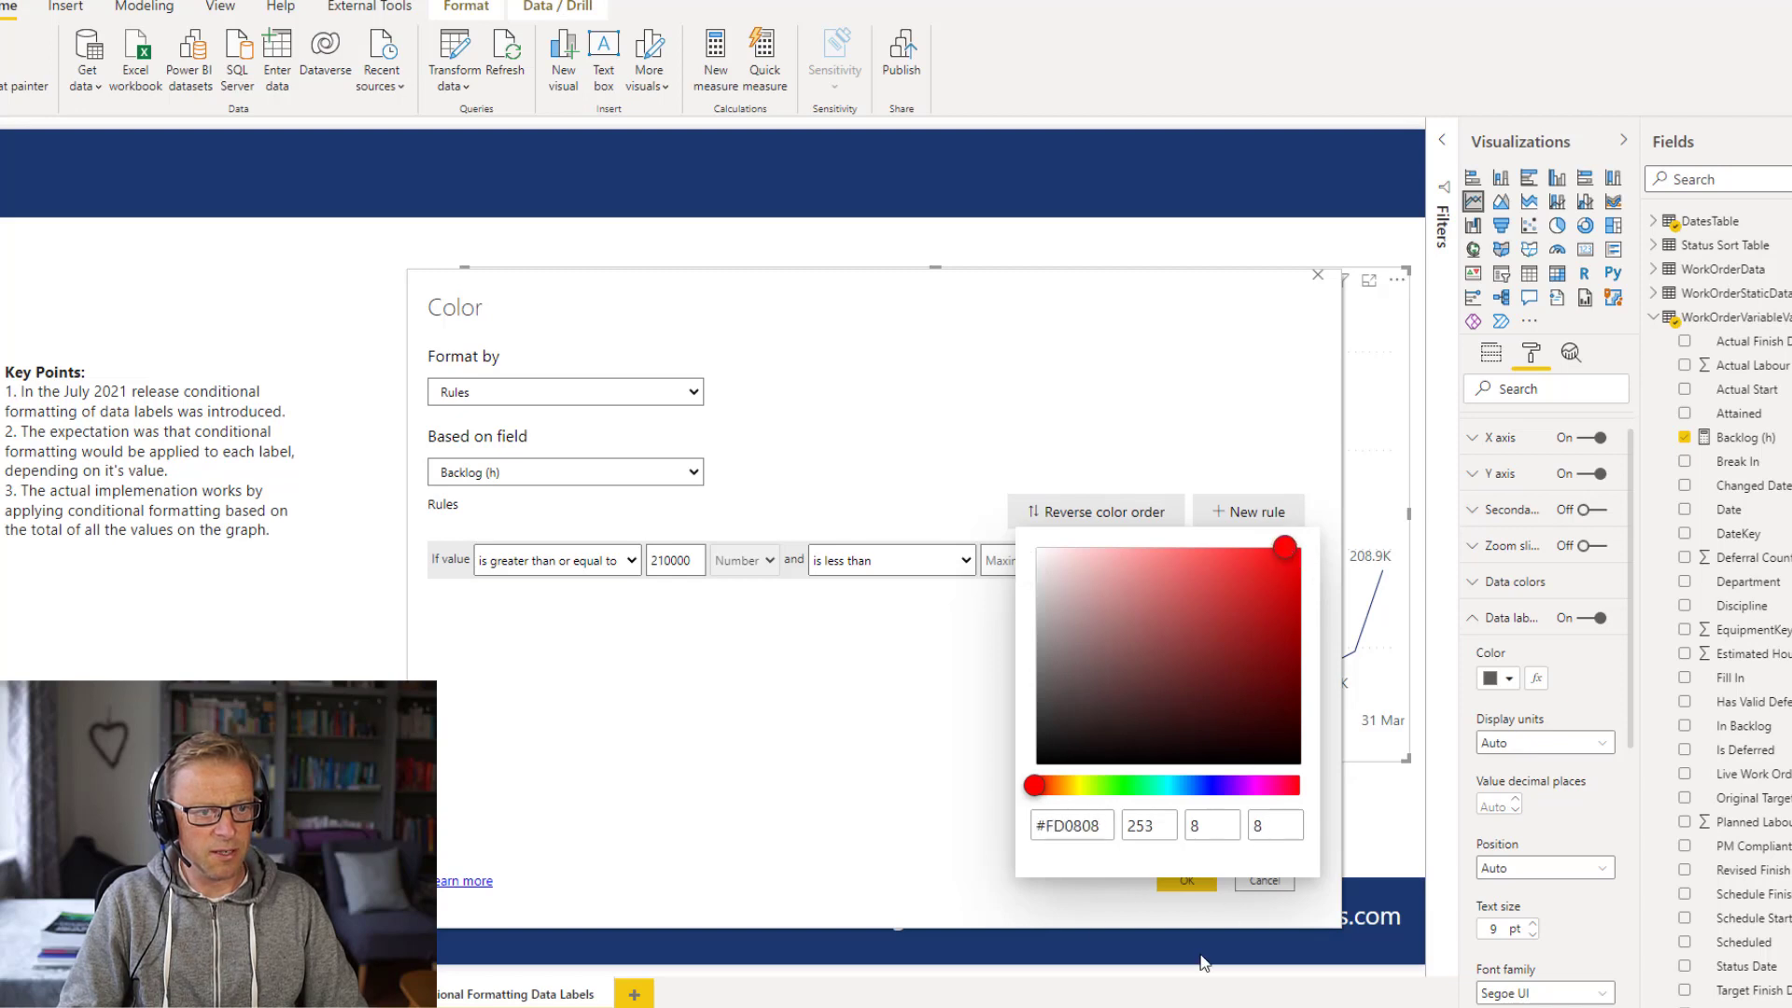
left_click(979, 435)
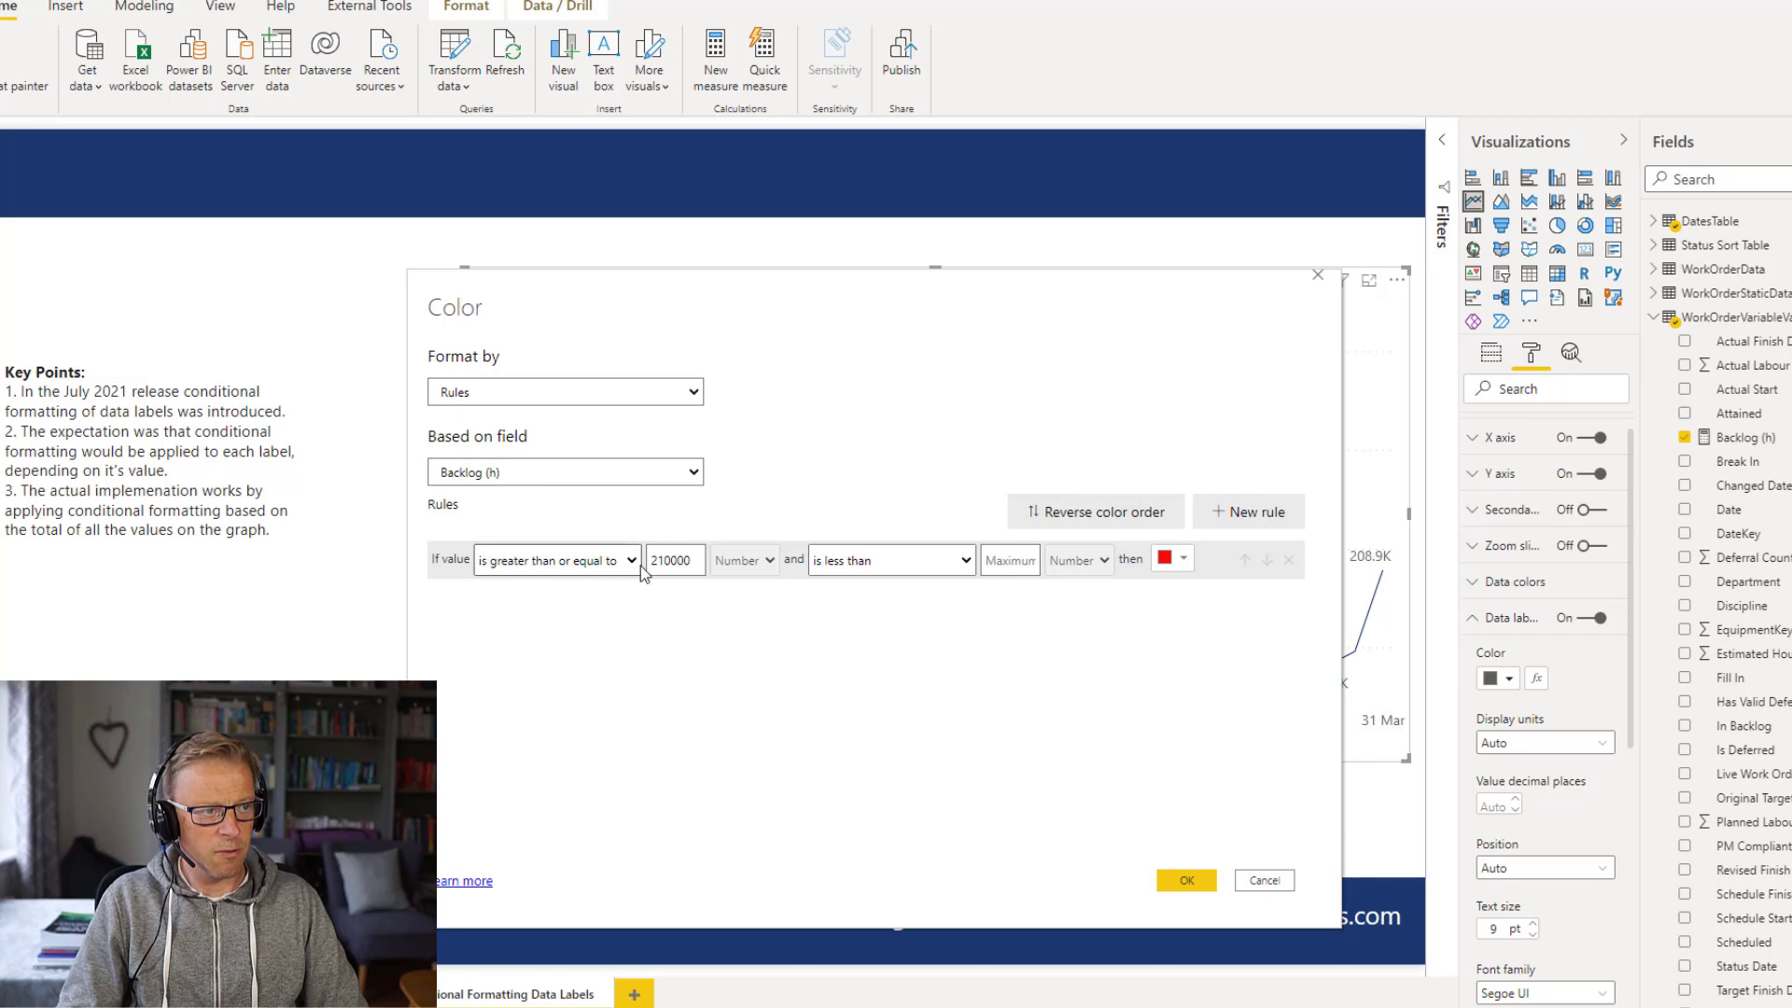
left_click(1201, 881)
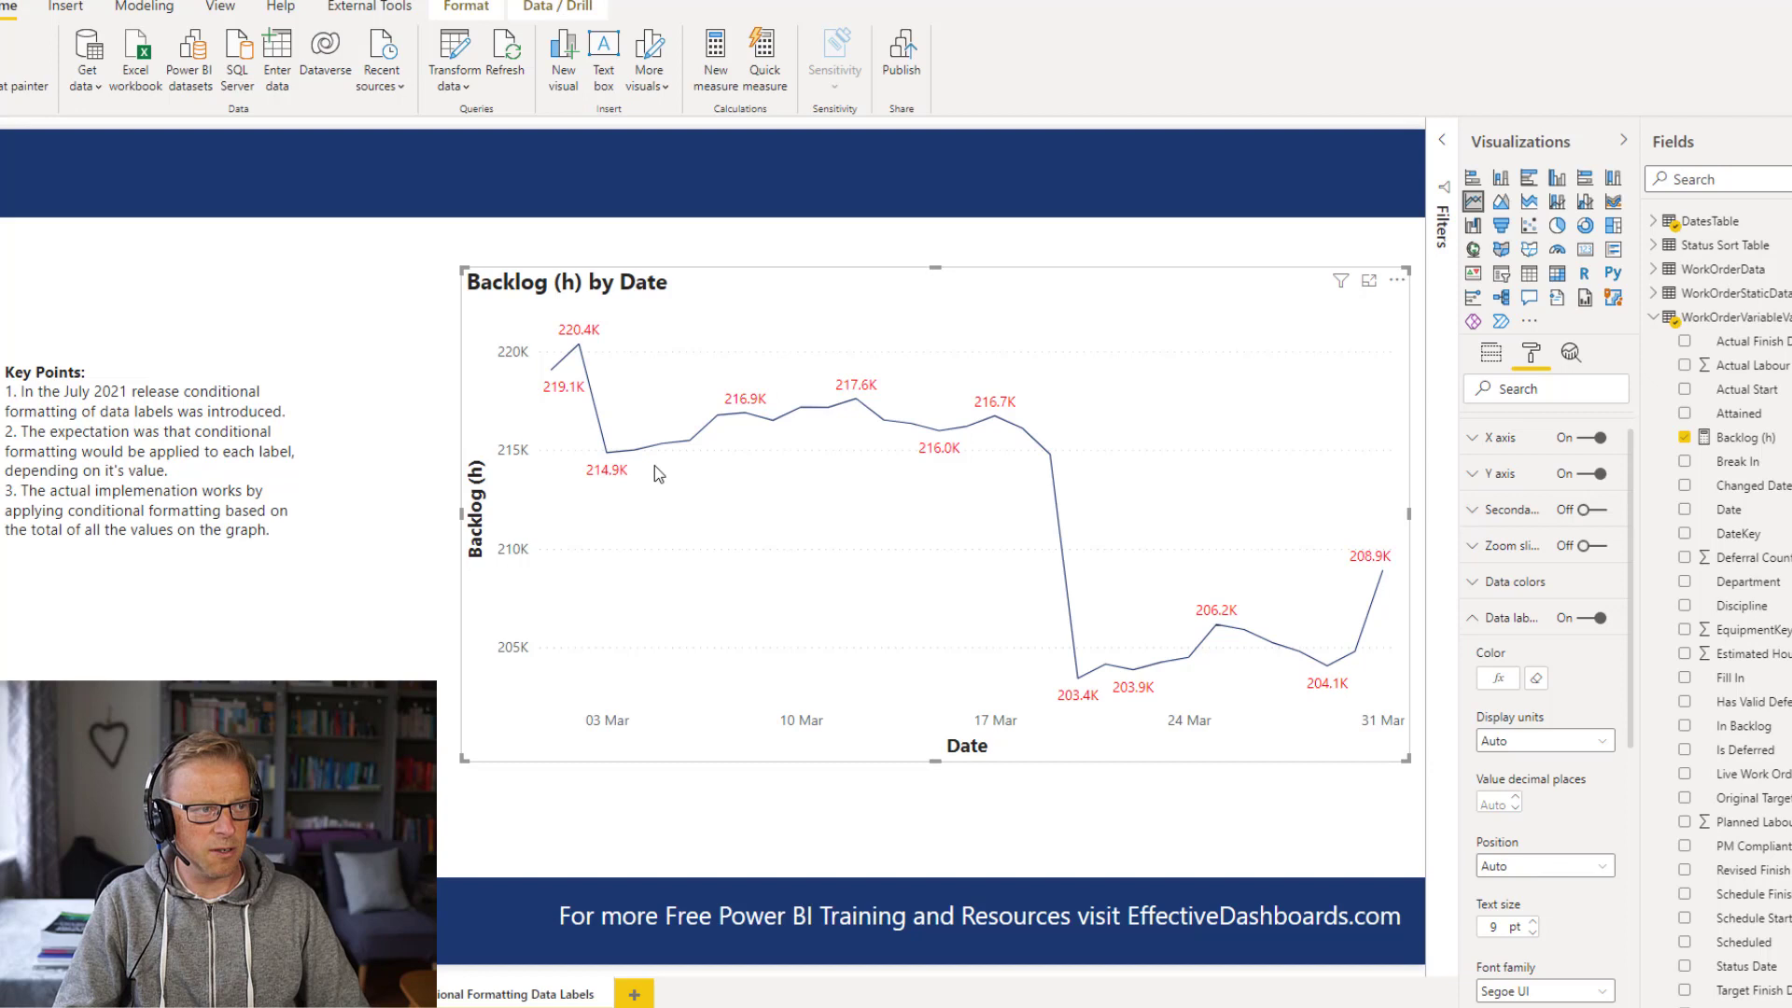
Step: Duplicate the line chart, convert the copy to a Date/Backlog (h) table, and fit it left of the chart
mouse_move(902, 324)
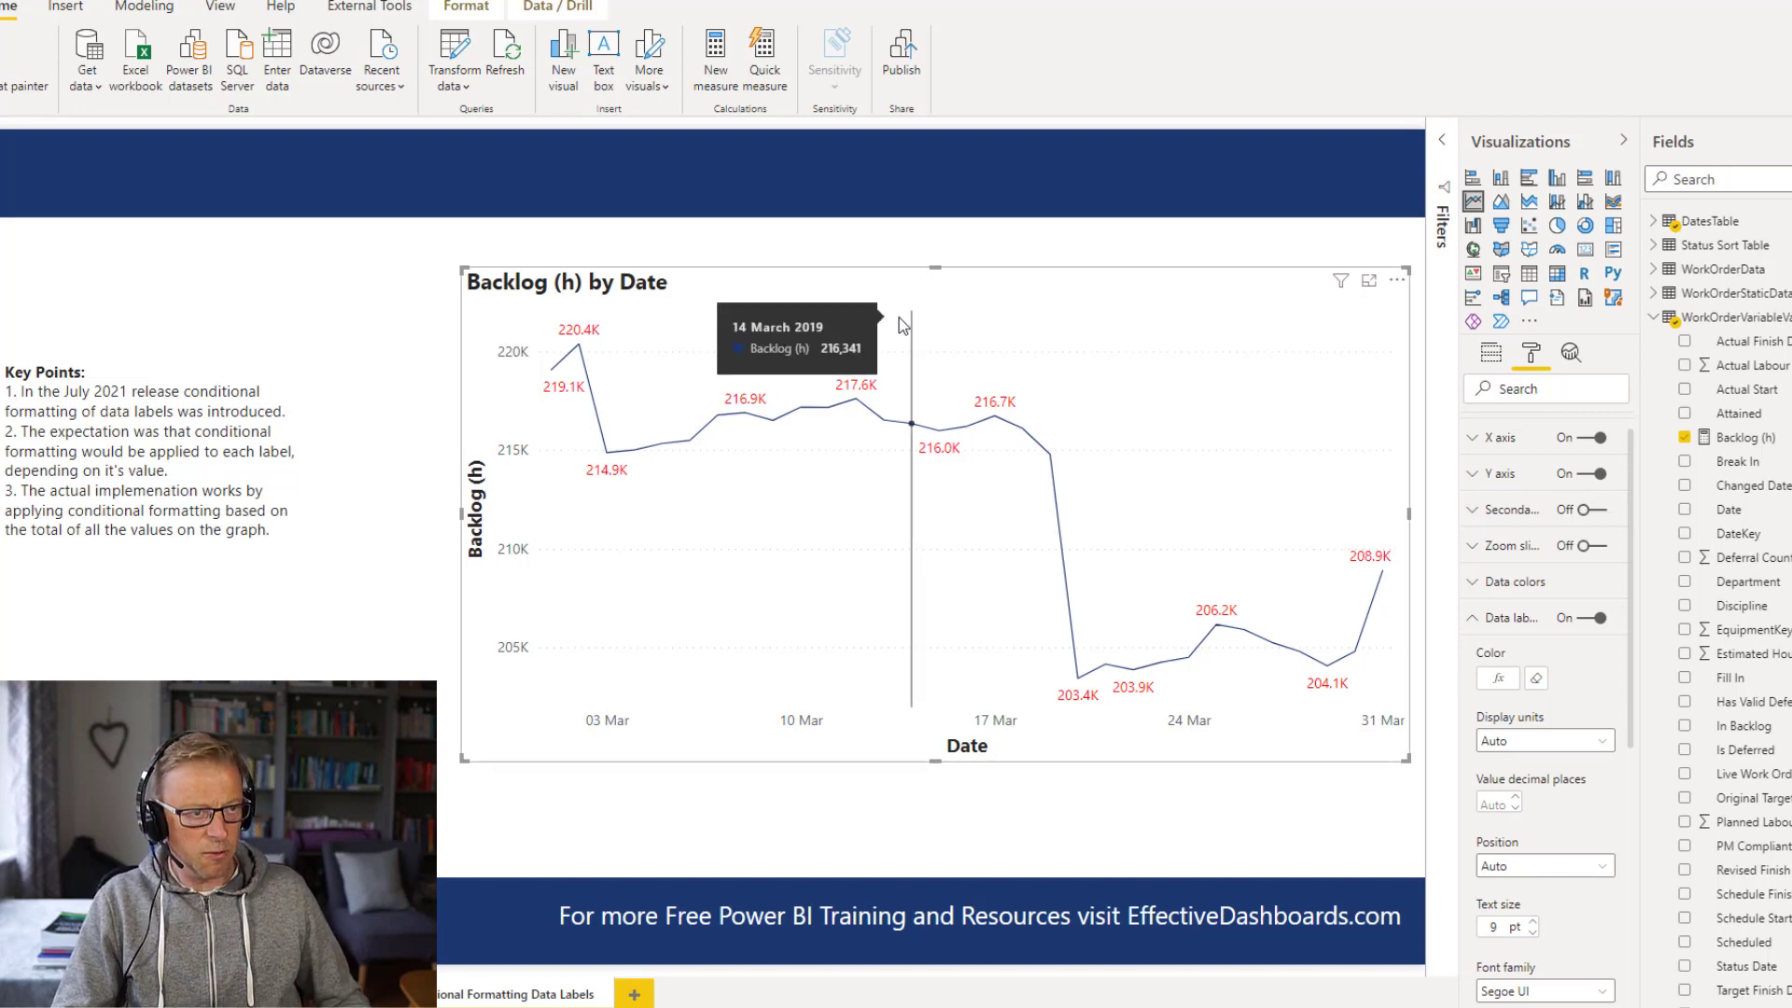
left_click(950, 300)
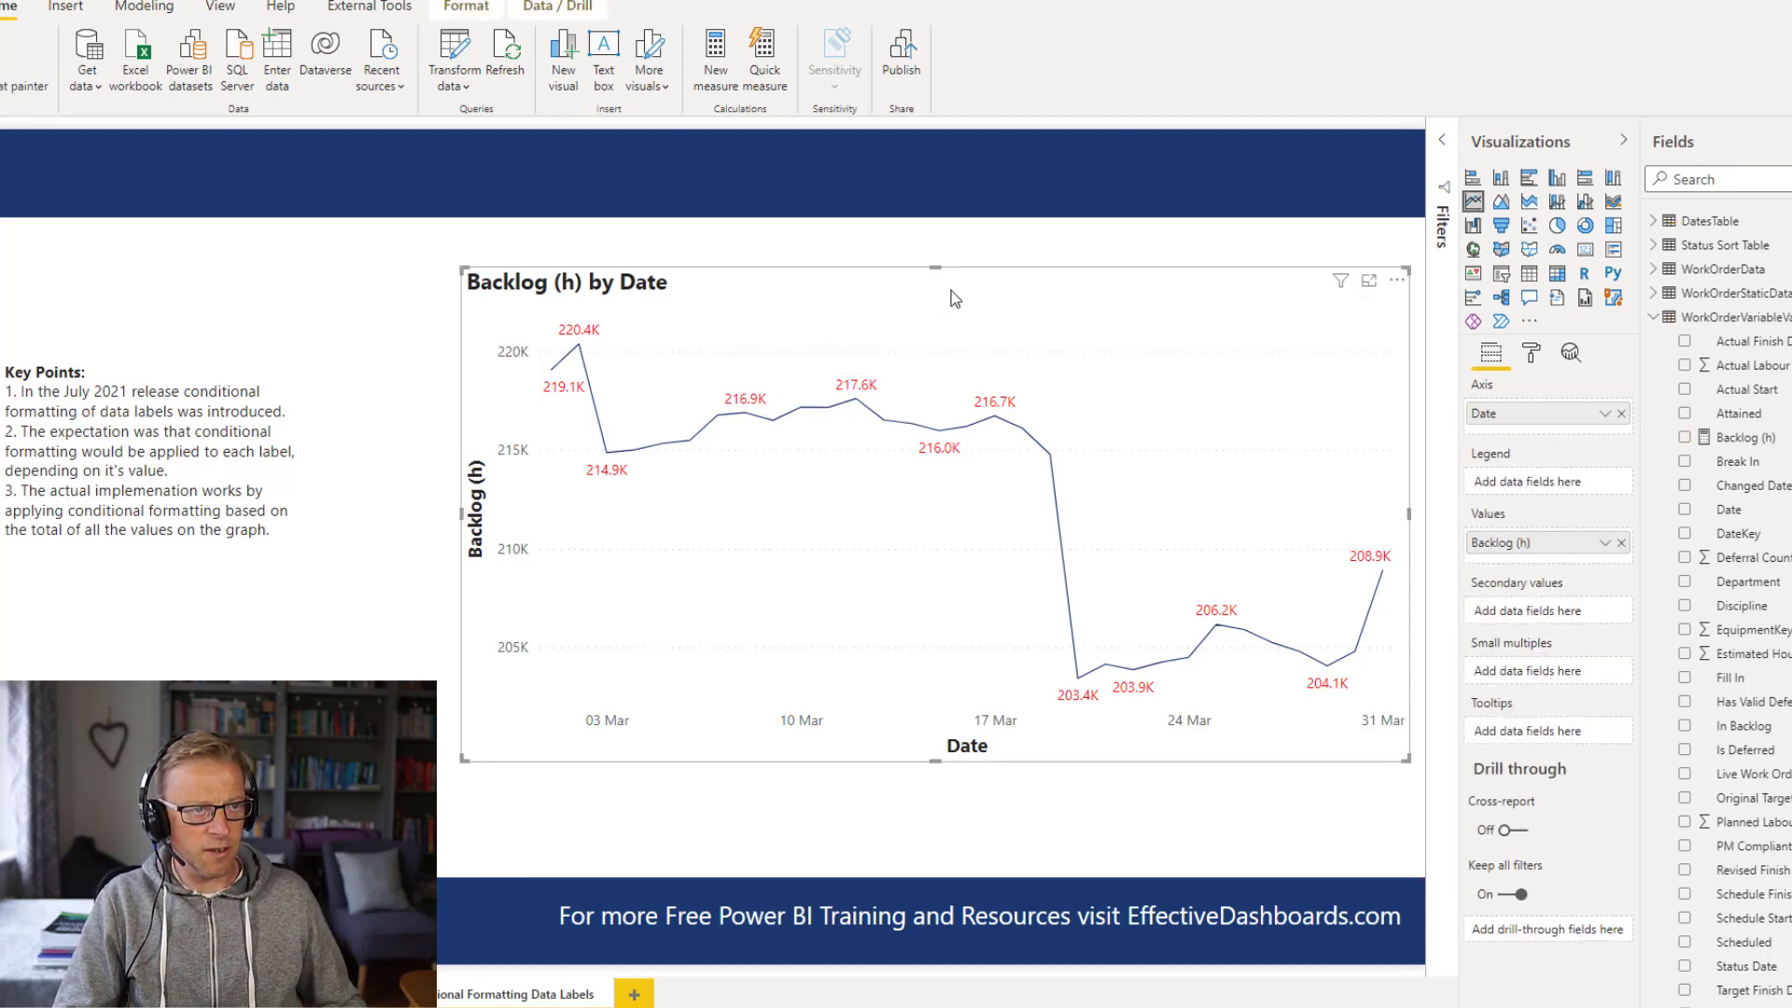
key("ctrl+c")
key("ctrl+v")
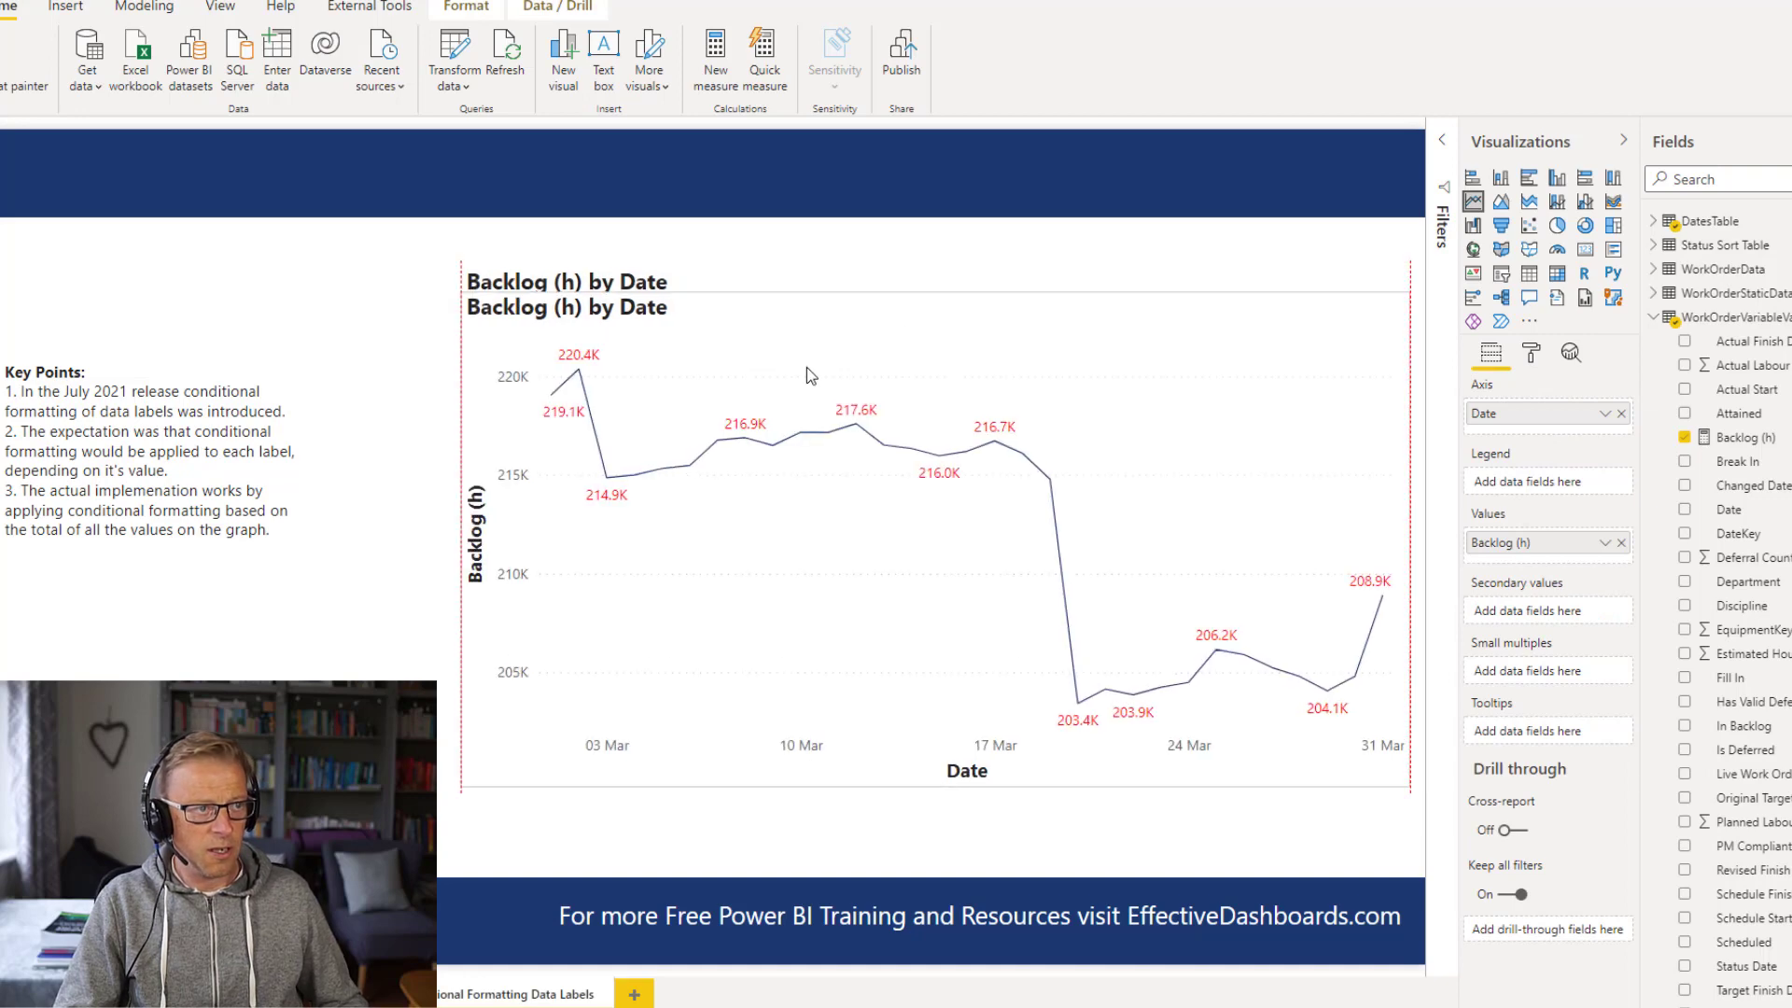
left_click_drag(808, 373, 353, 410)
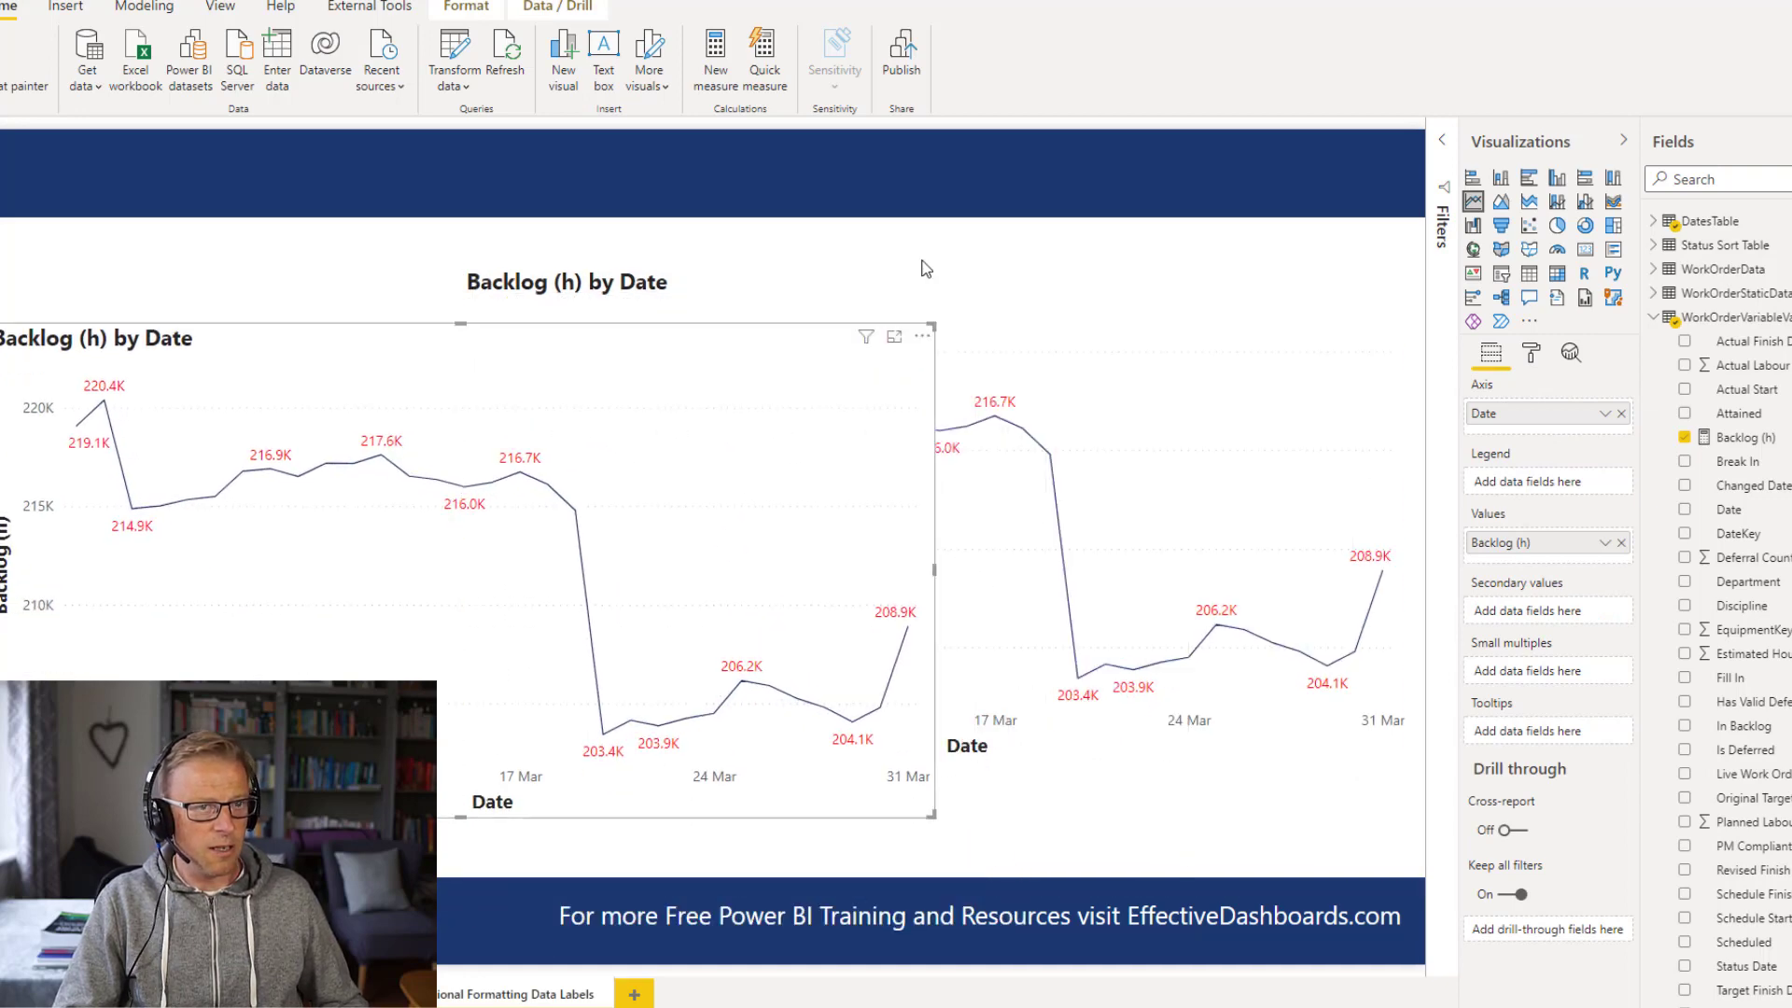
left_click(1528, 272)
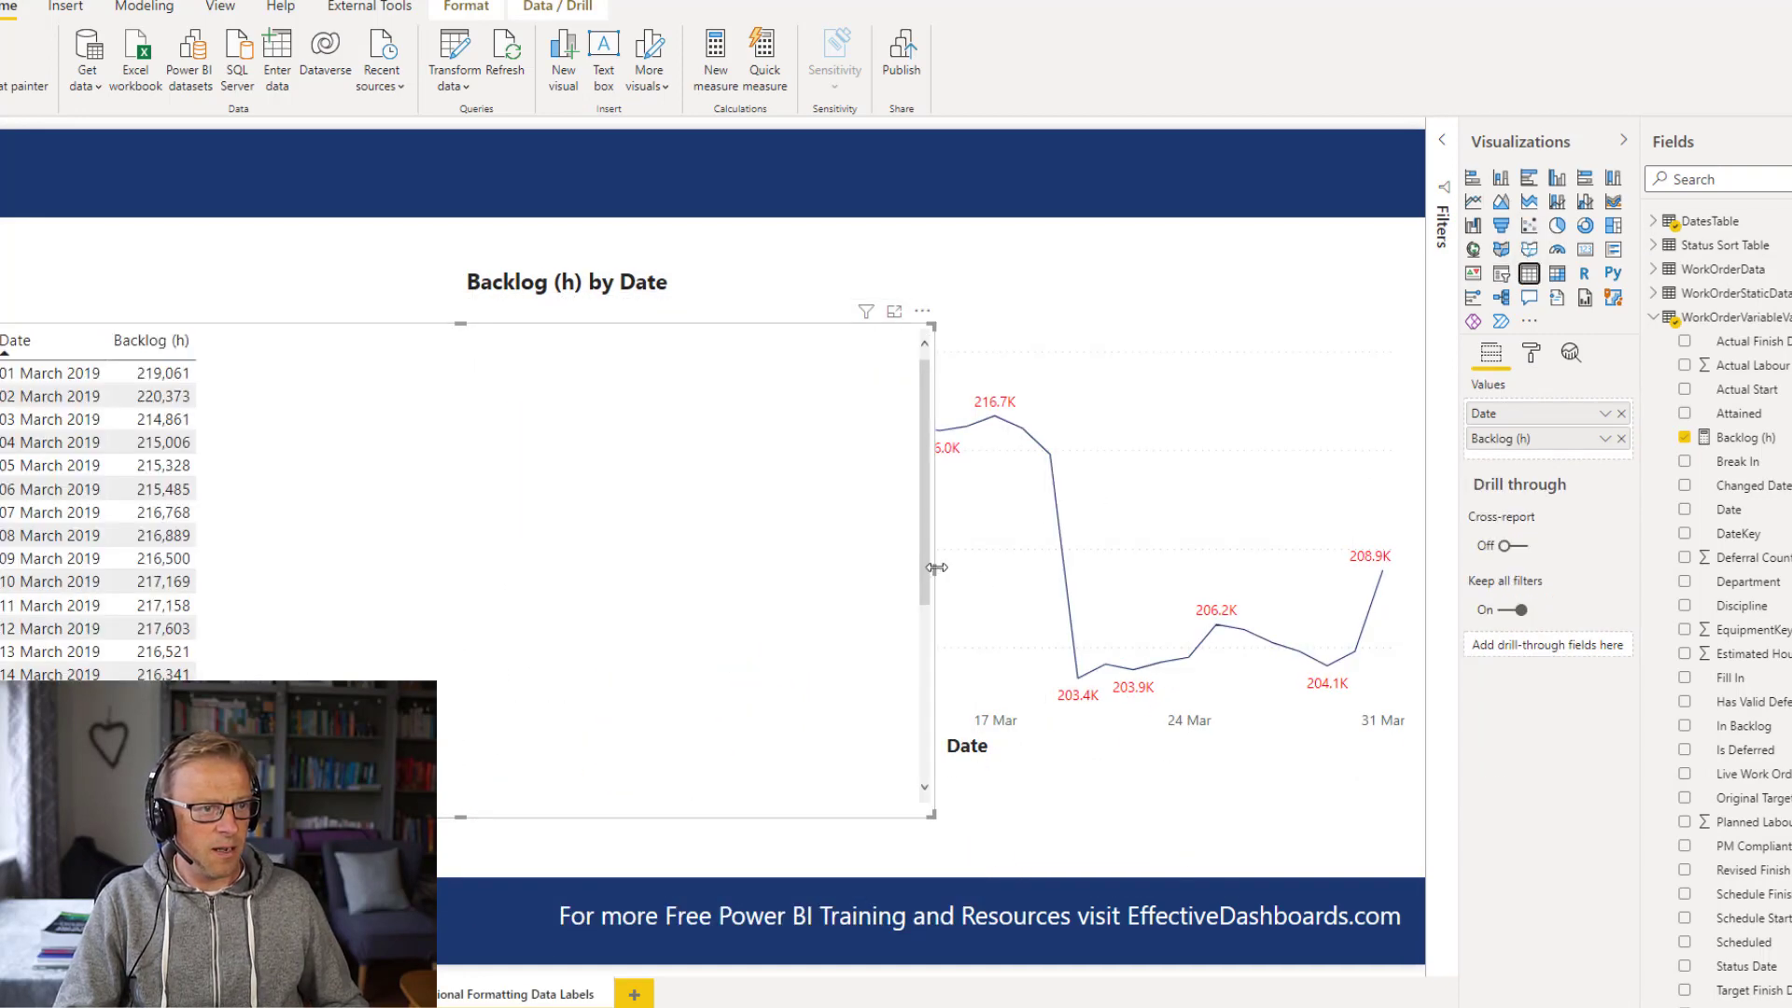
mouse_move(942, 574)
left_mouse_down()
mouse_move(474, 562)
mouse_move(951, 608)
left_mouse_up()
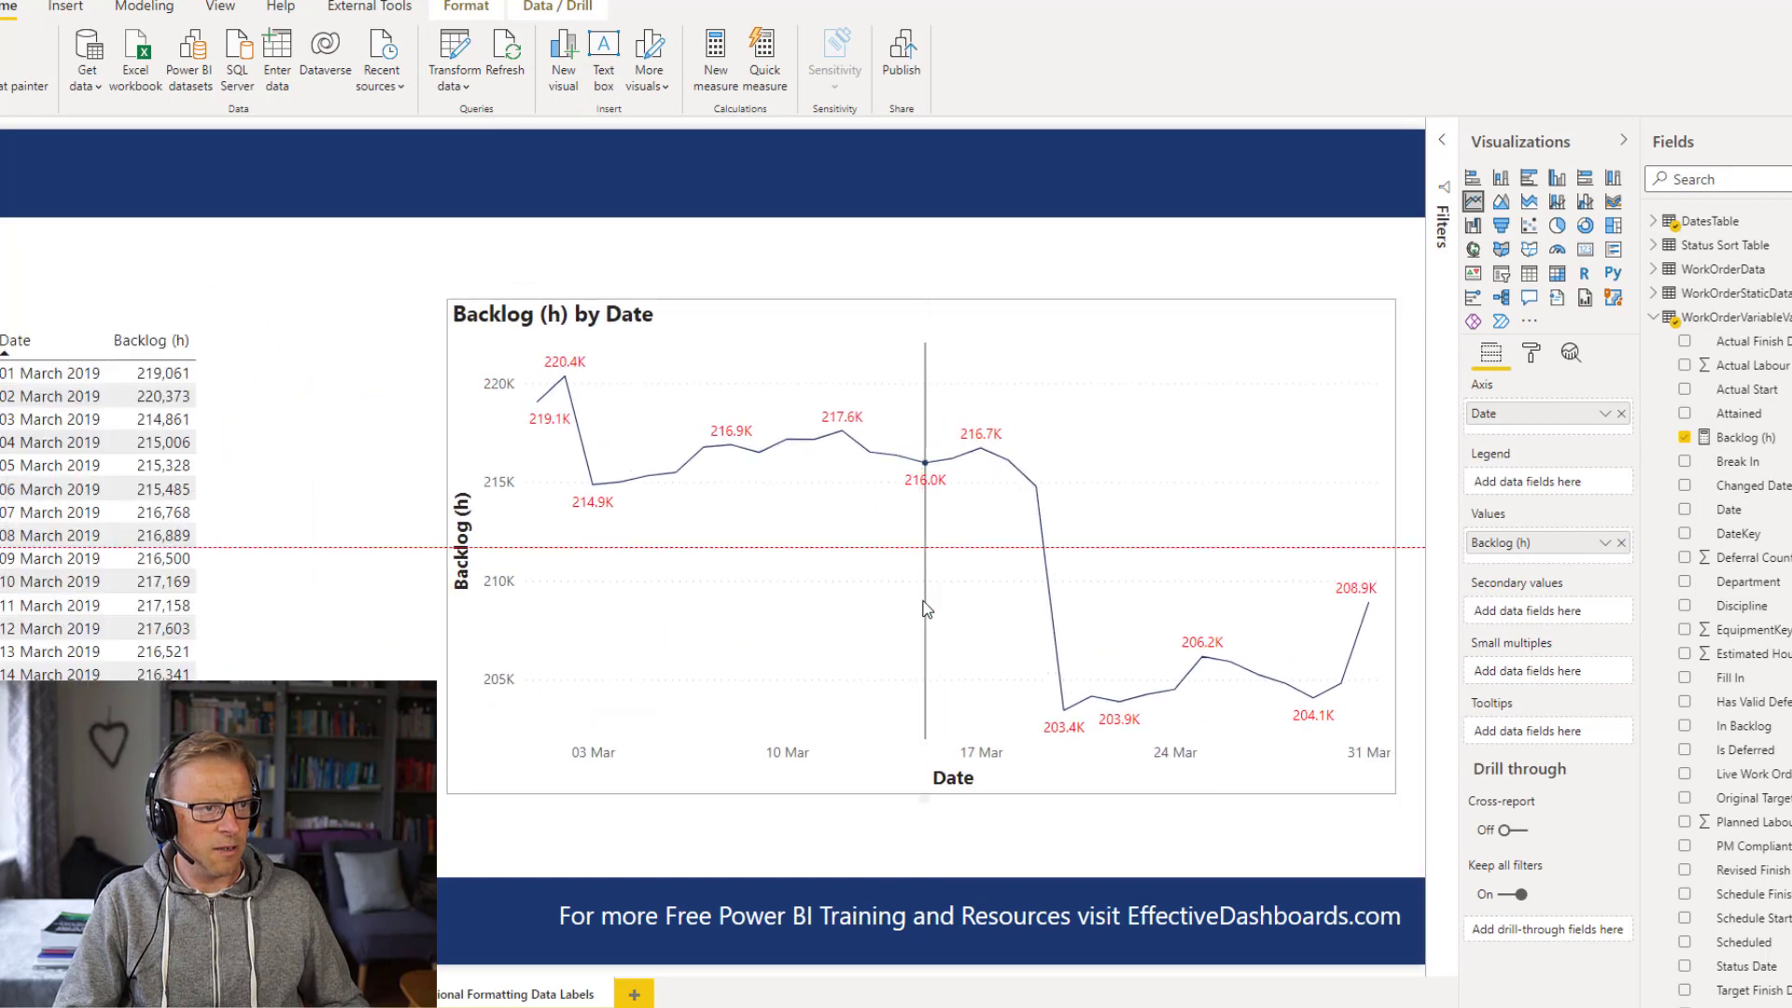
left_click(428, 531)
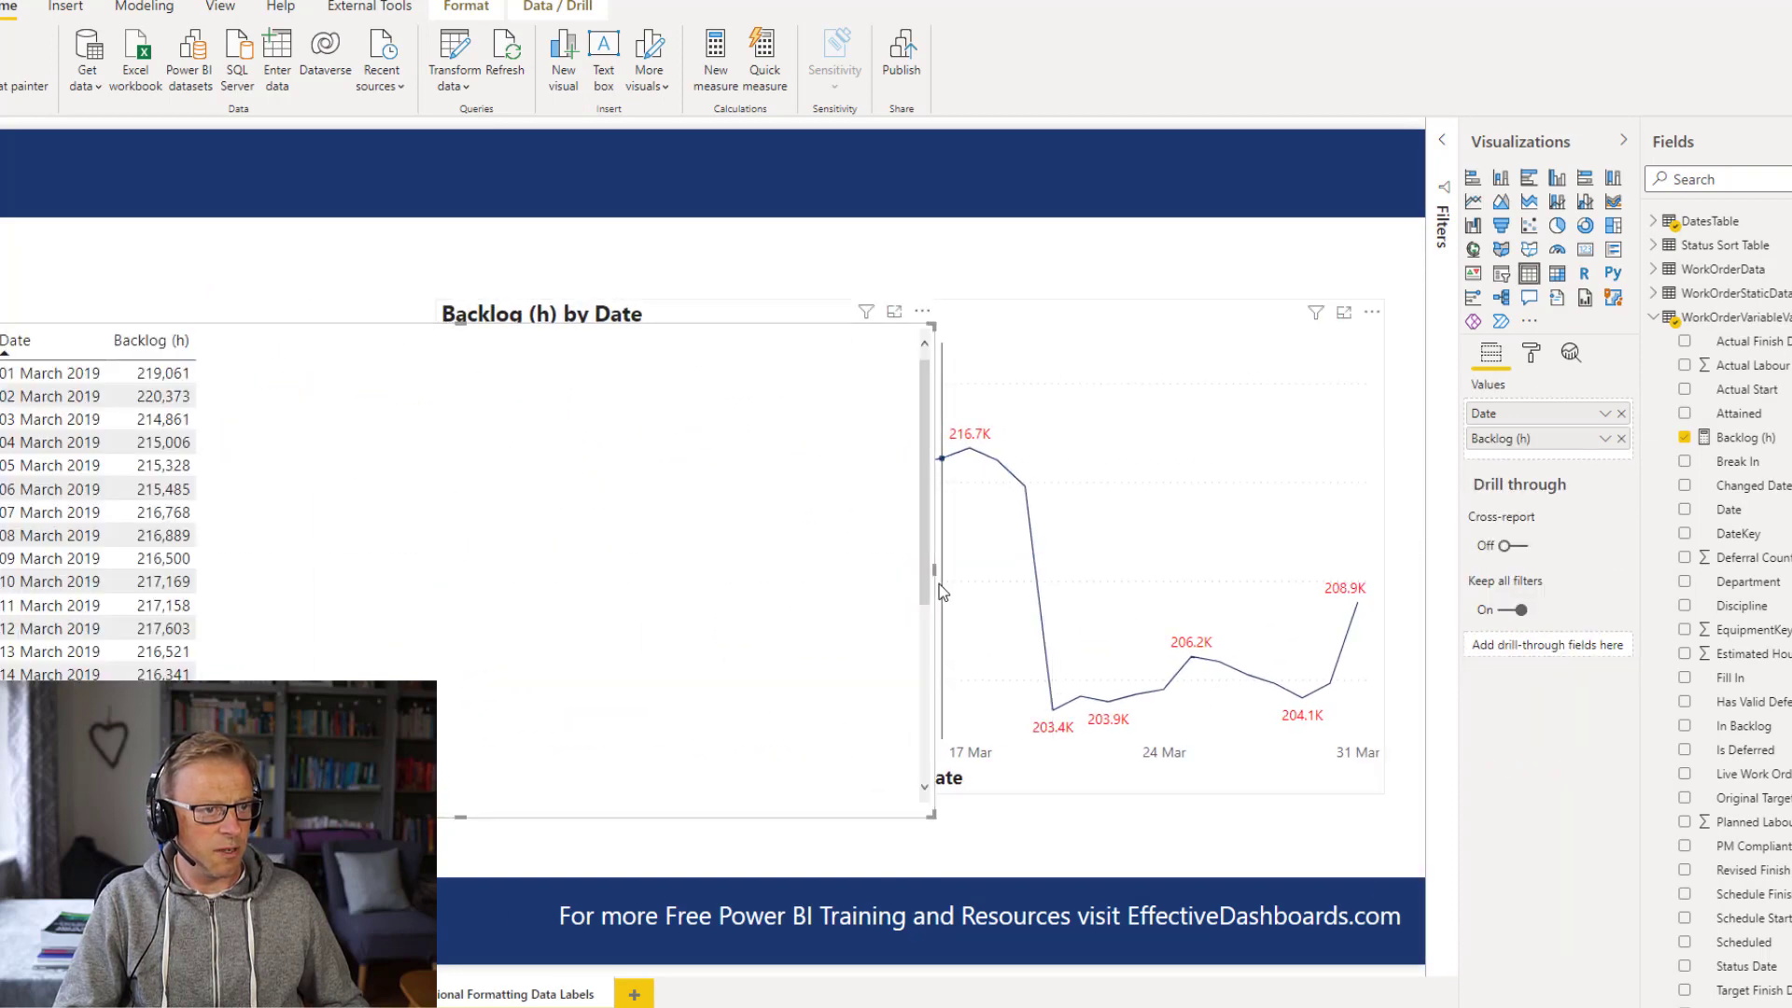
left_click_drag(933, 572, 875, 572)
left_click_drag(545, 574, 304, 574)
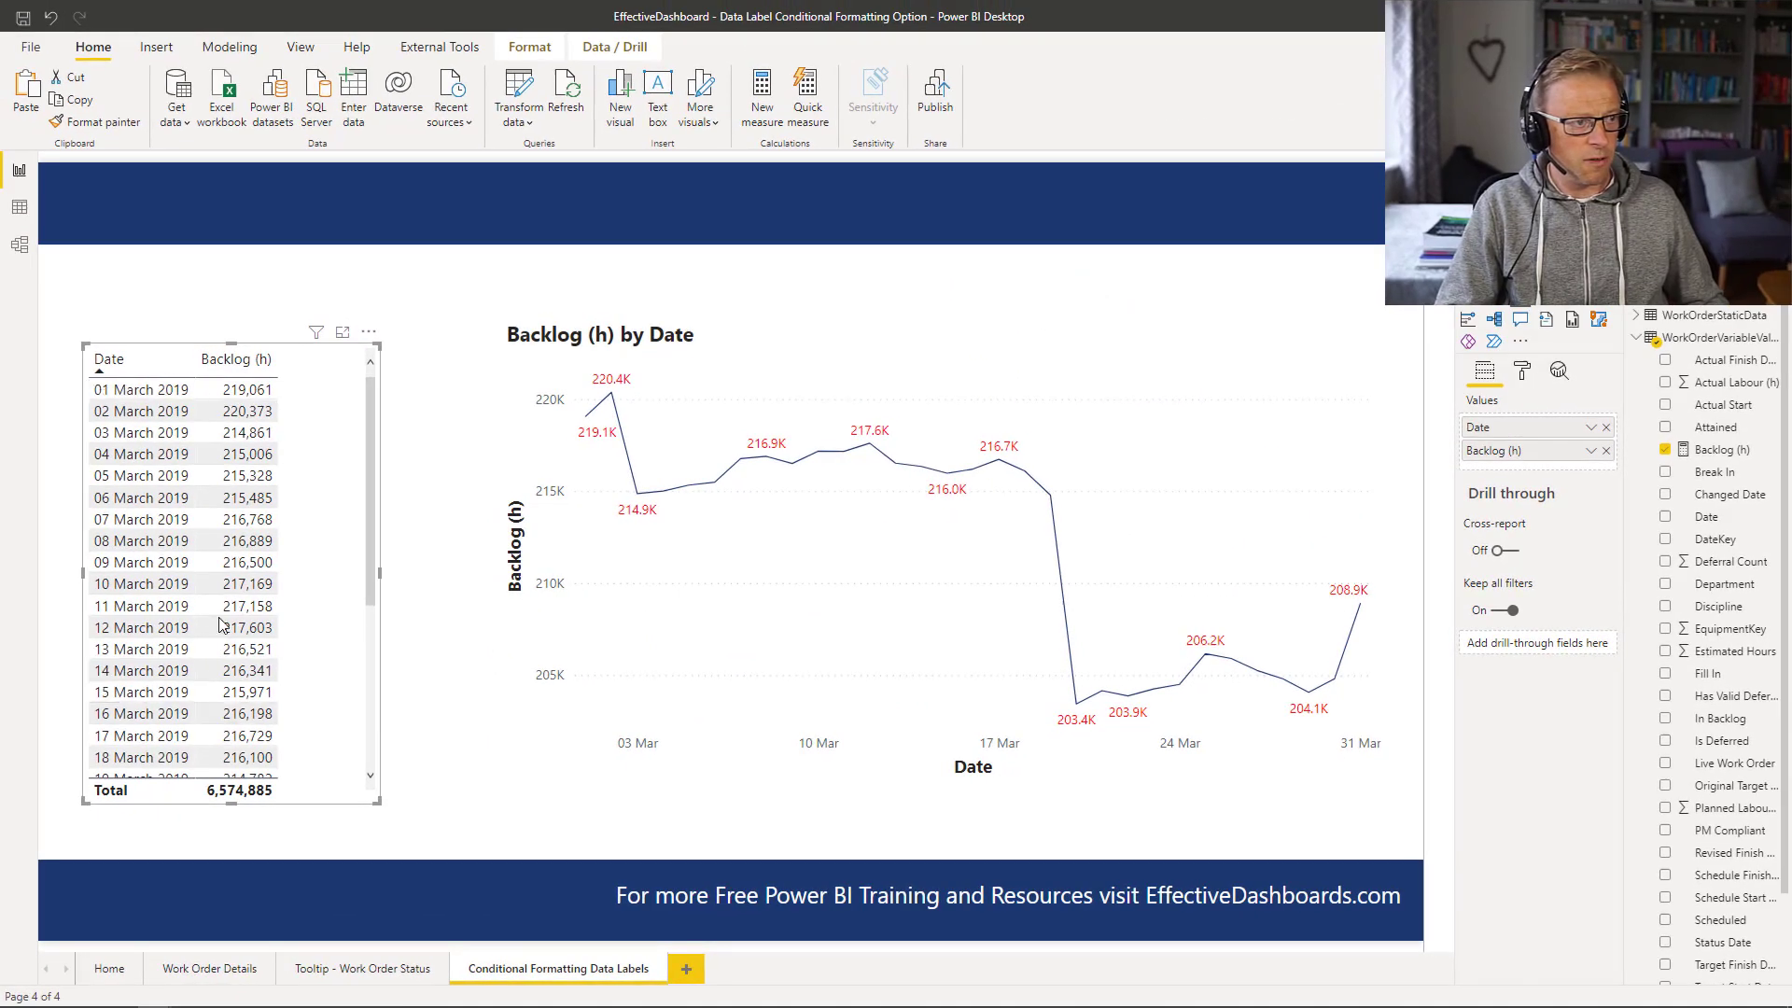
Step: Turn on rule-based font colour conditional formatting for the table's Backlog (h) column
left_click(1522, 371)
left_click(1505, 678)
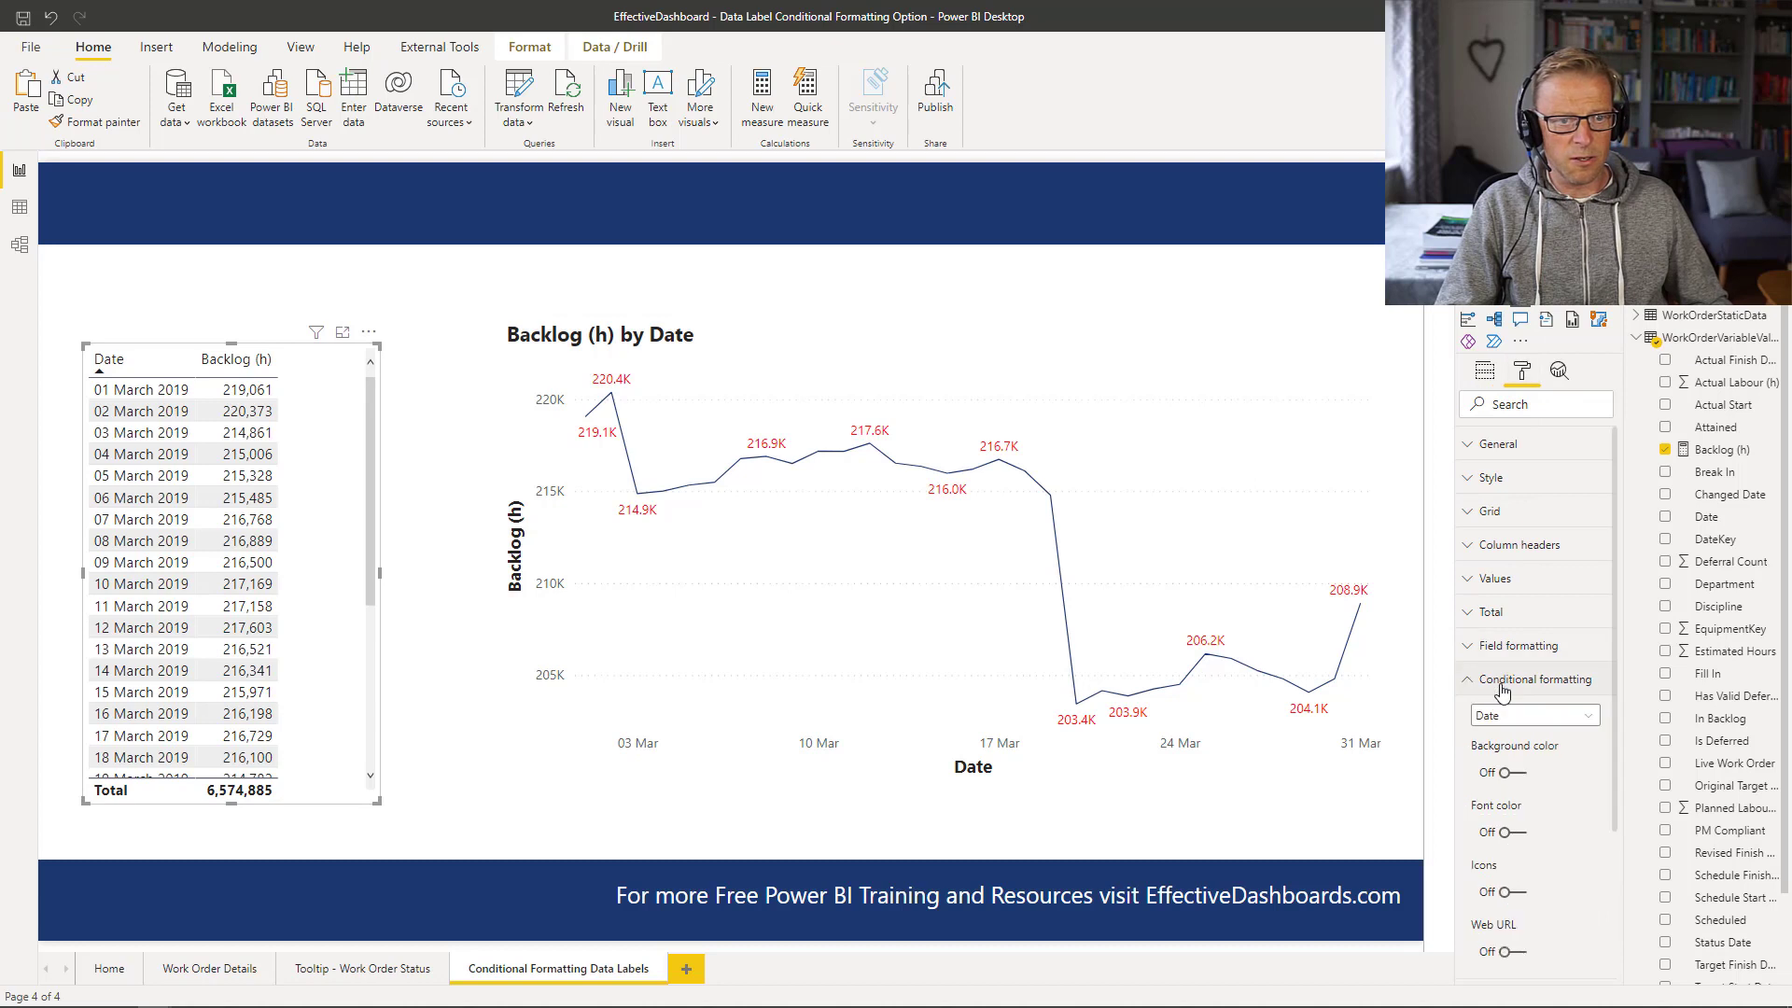
left_click(1524, 716)
left_click(1498, 746)
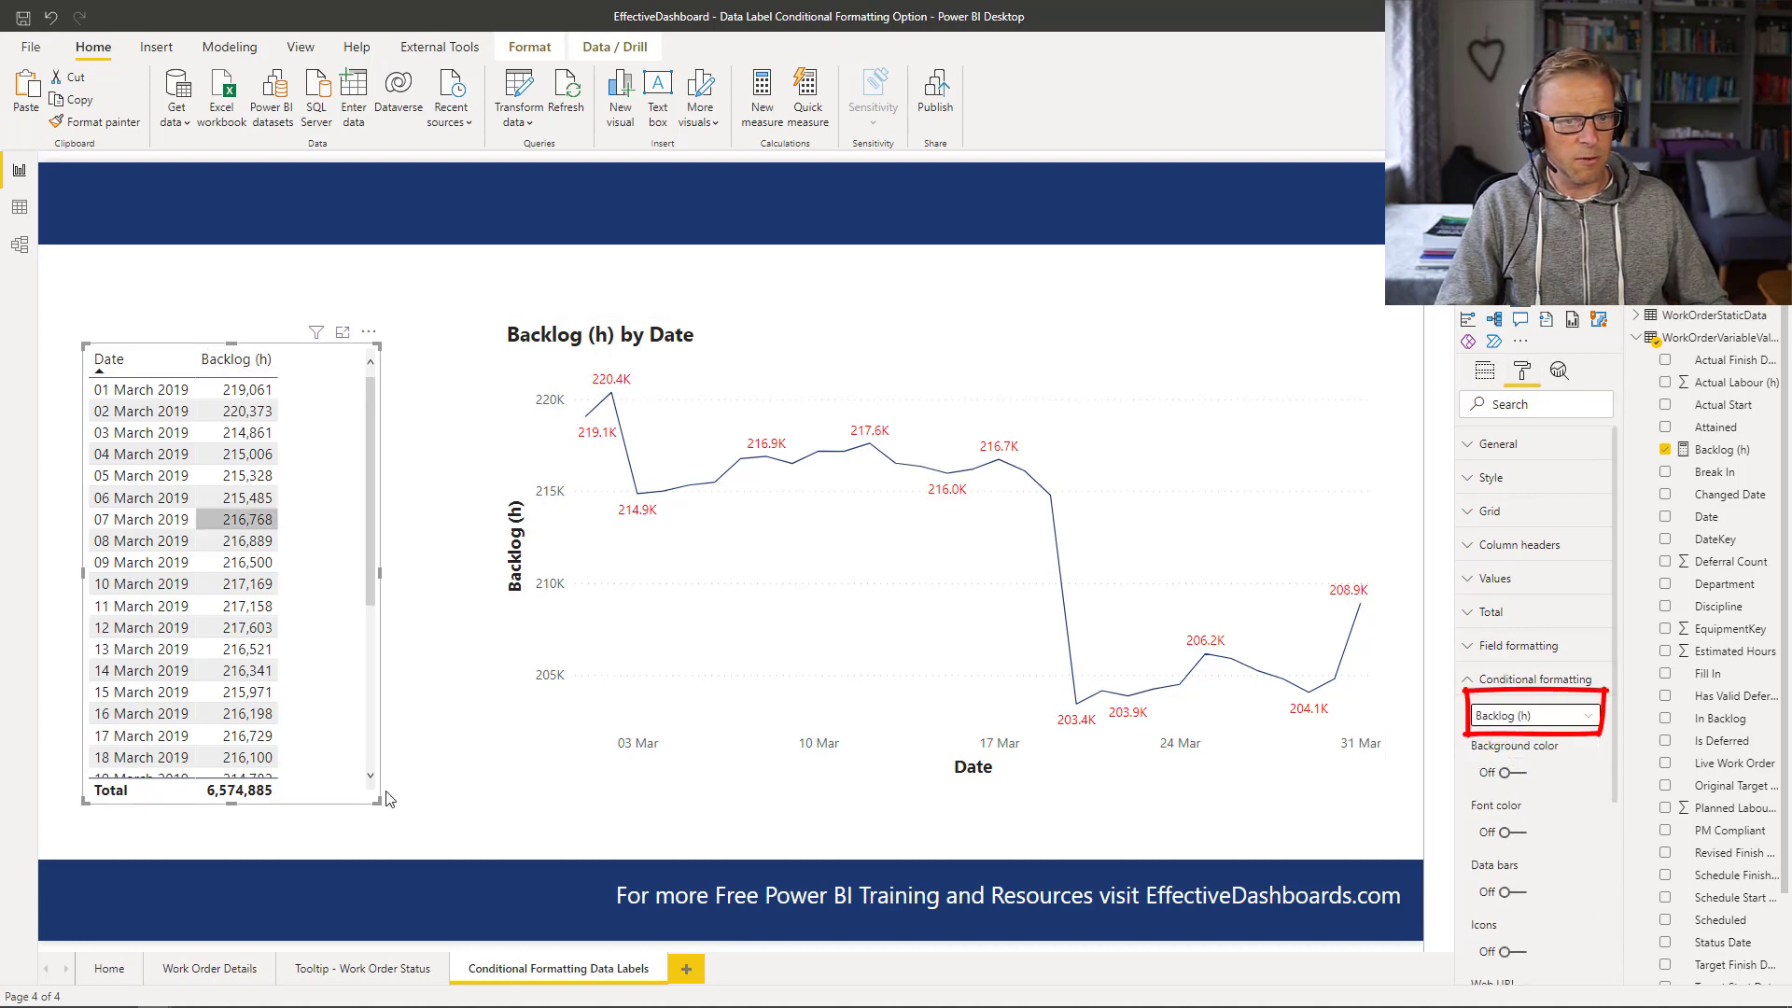
left_click(1507, 833)
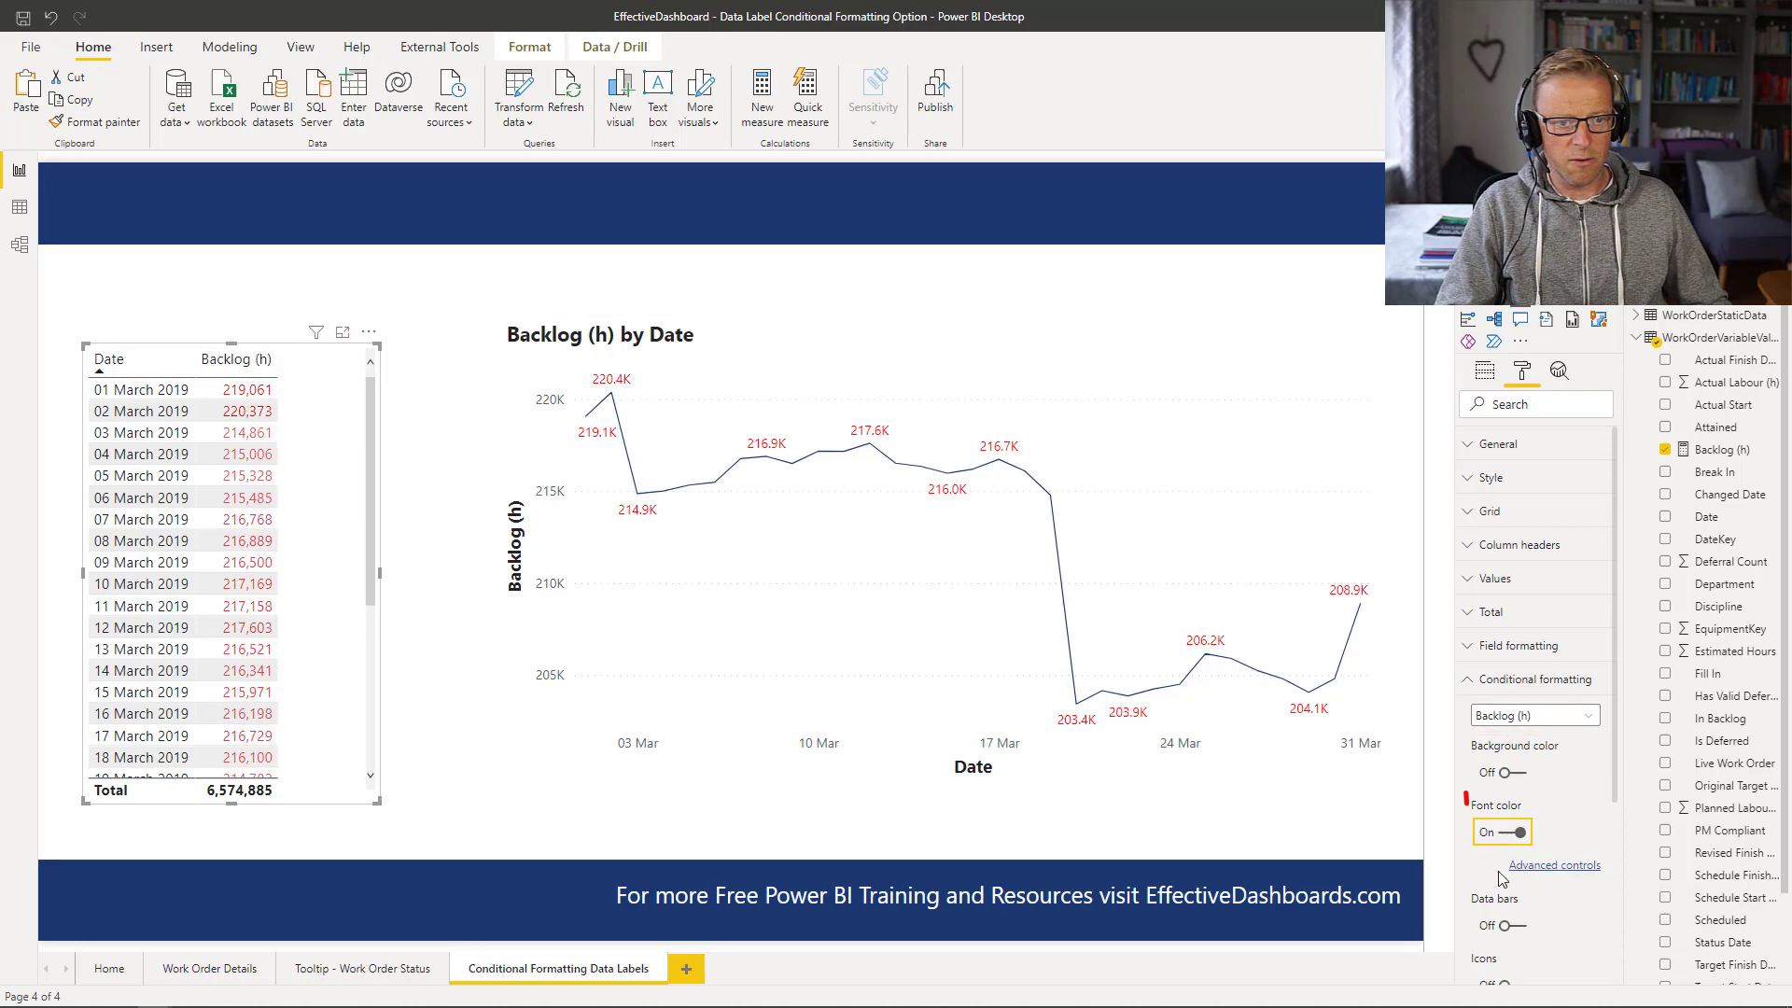
left_click(1530, 866)
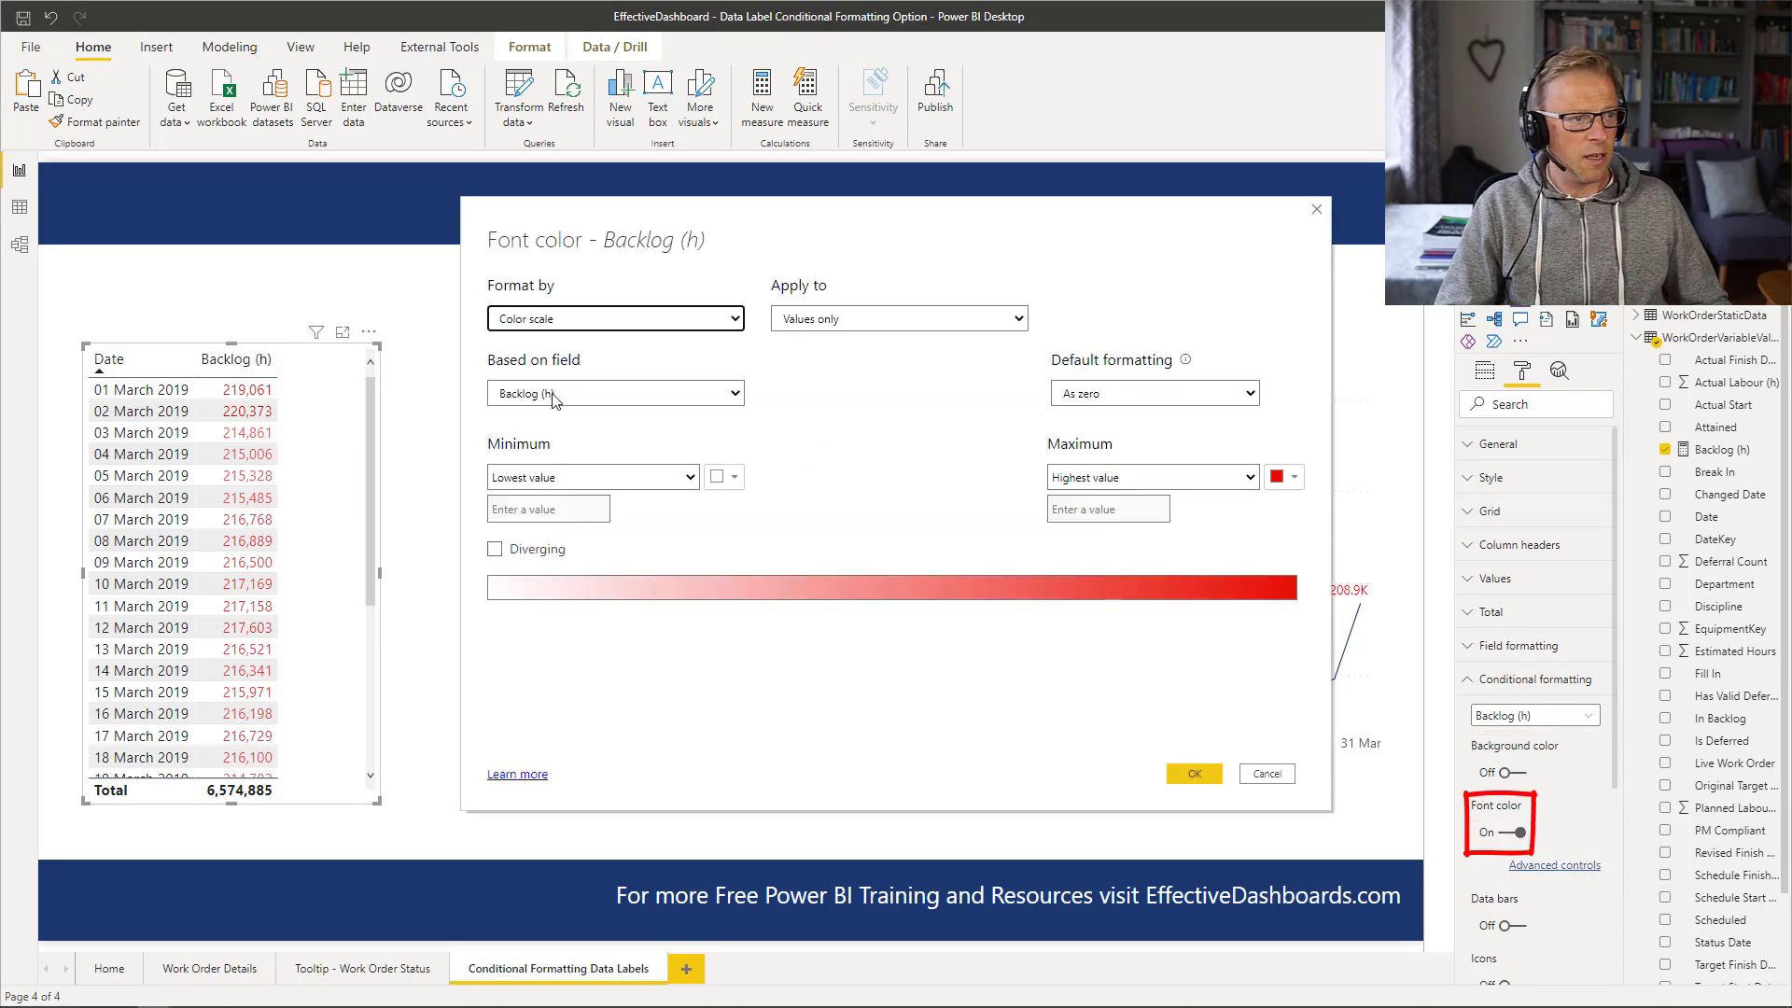
left_click(572, 320)
left_click(558, 368)
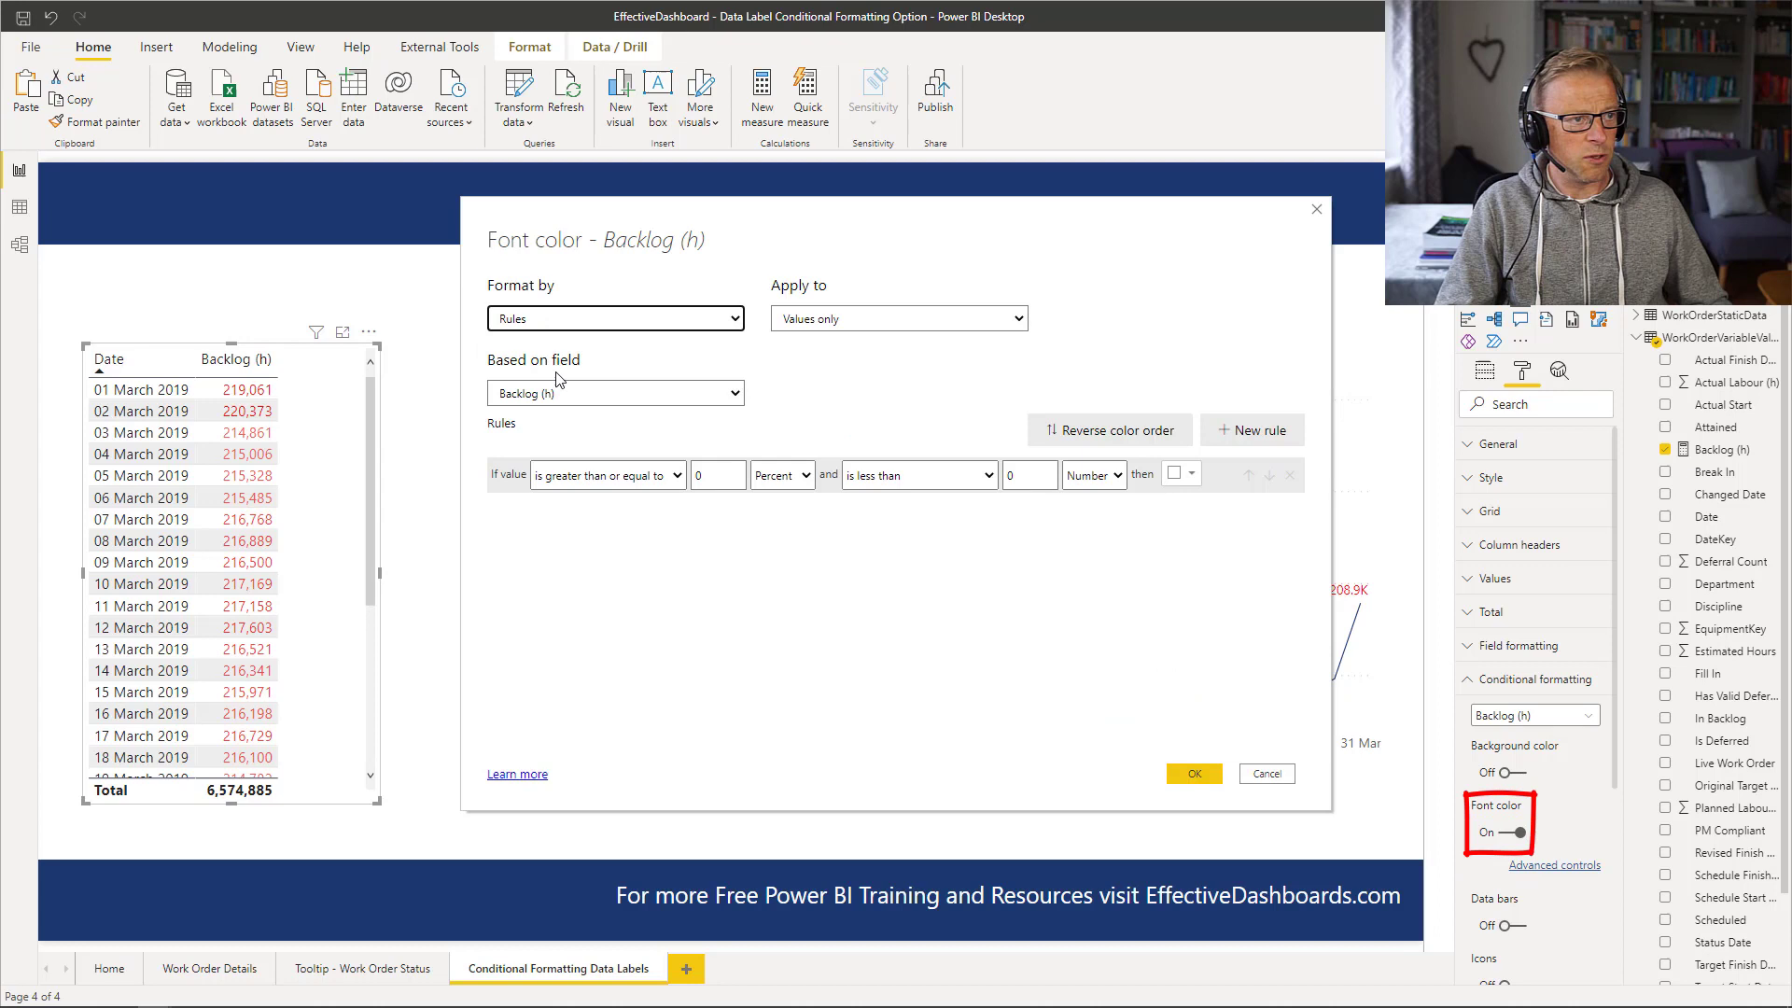
Step: Make the rule red for Number values of 210000 or more, with no maximum
left_click(709, 477)
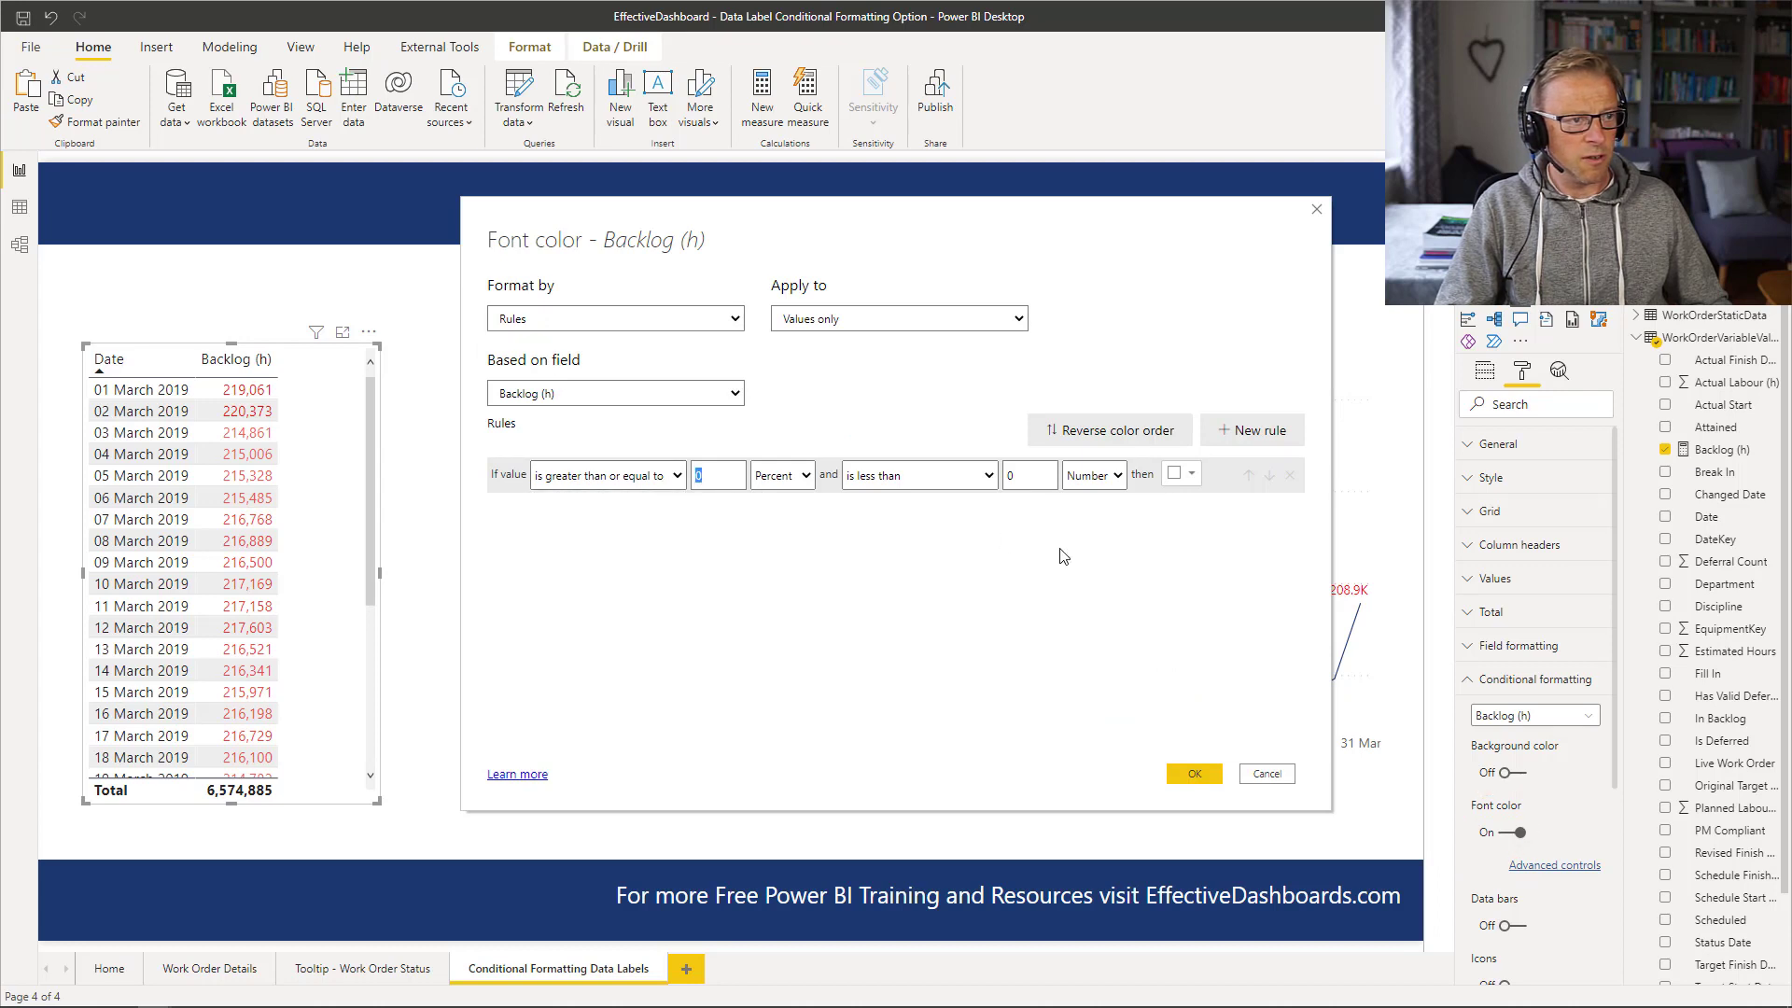
type("210000")
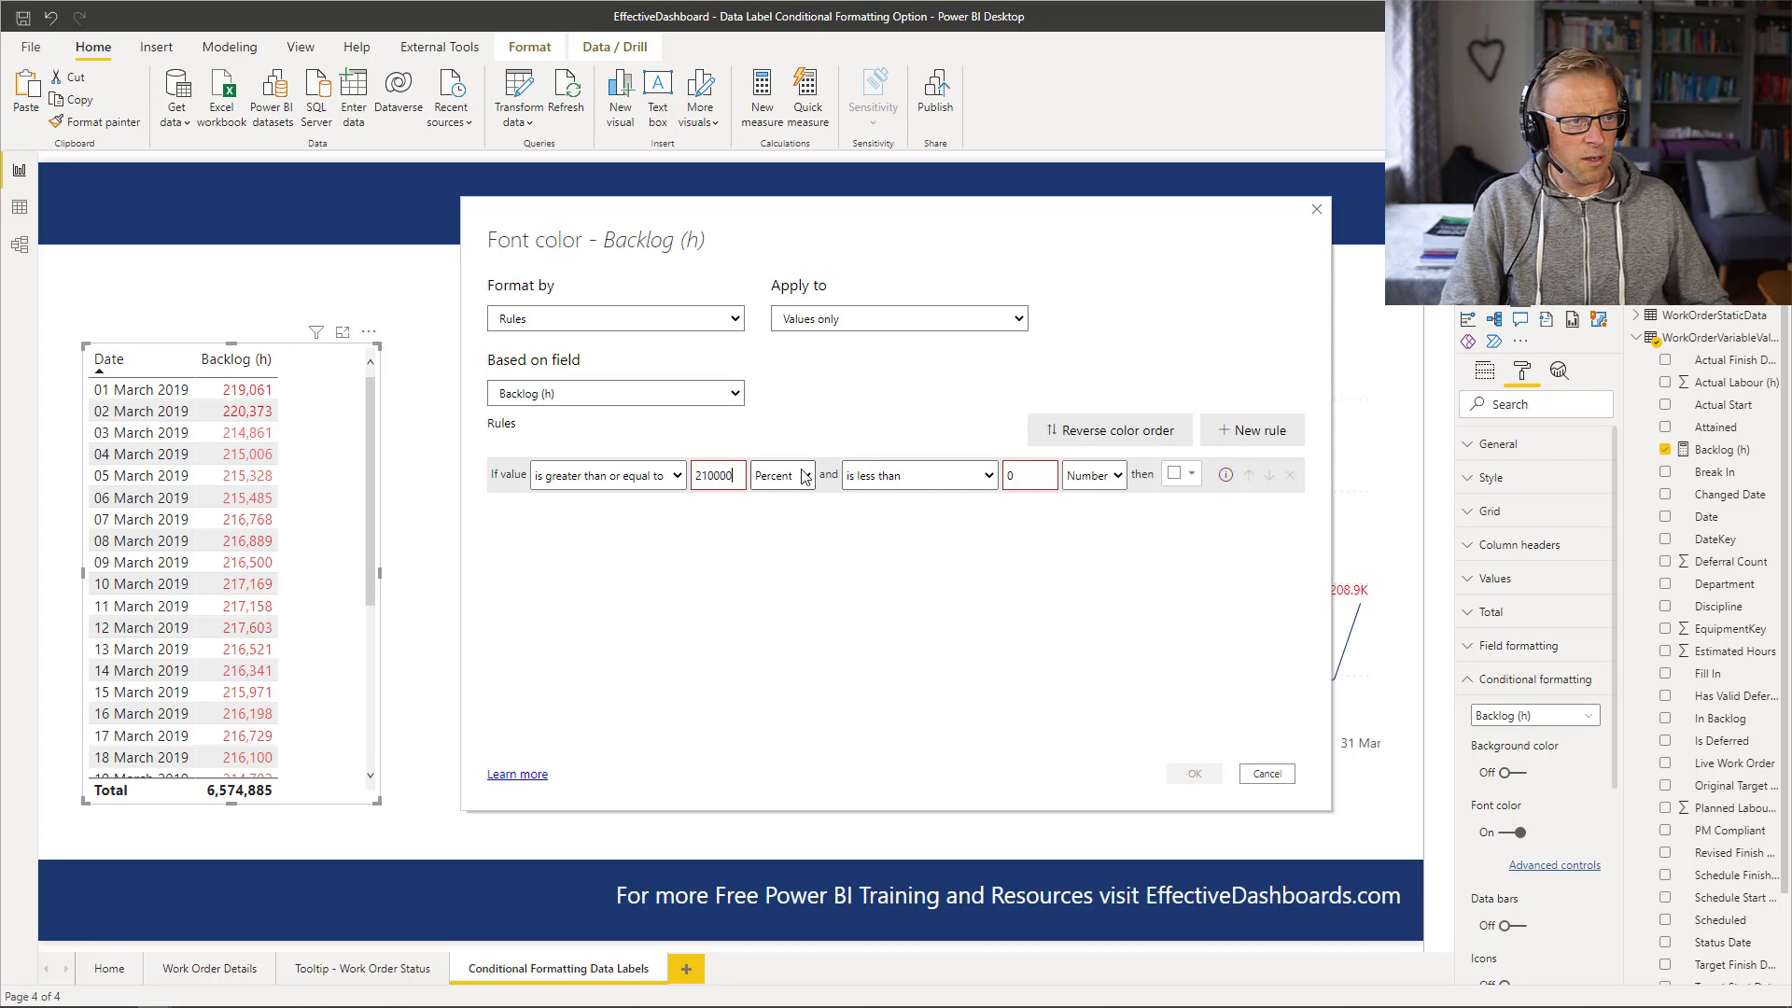
left_click(782, 476)
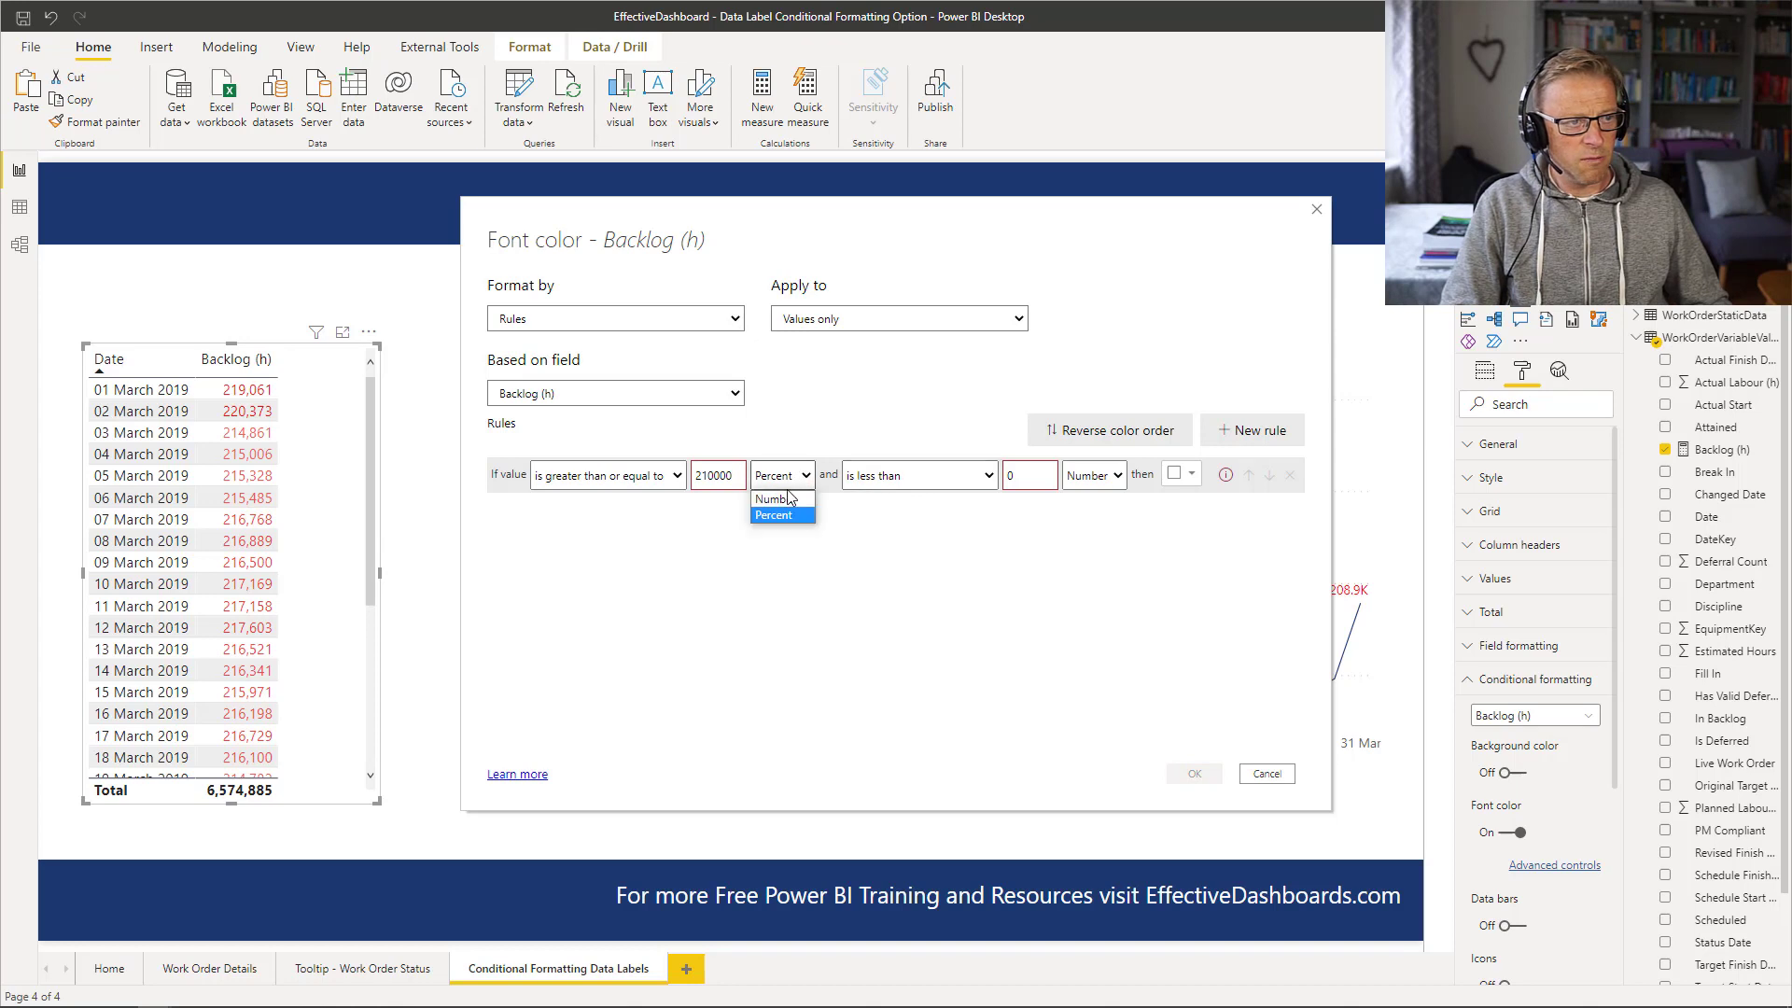
left_click(782, 513)
double_click(1004, 476)
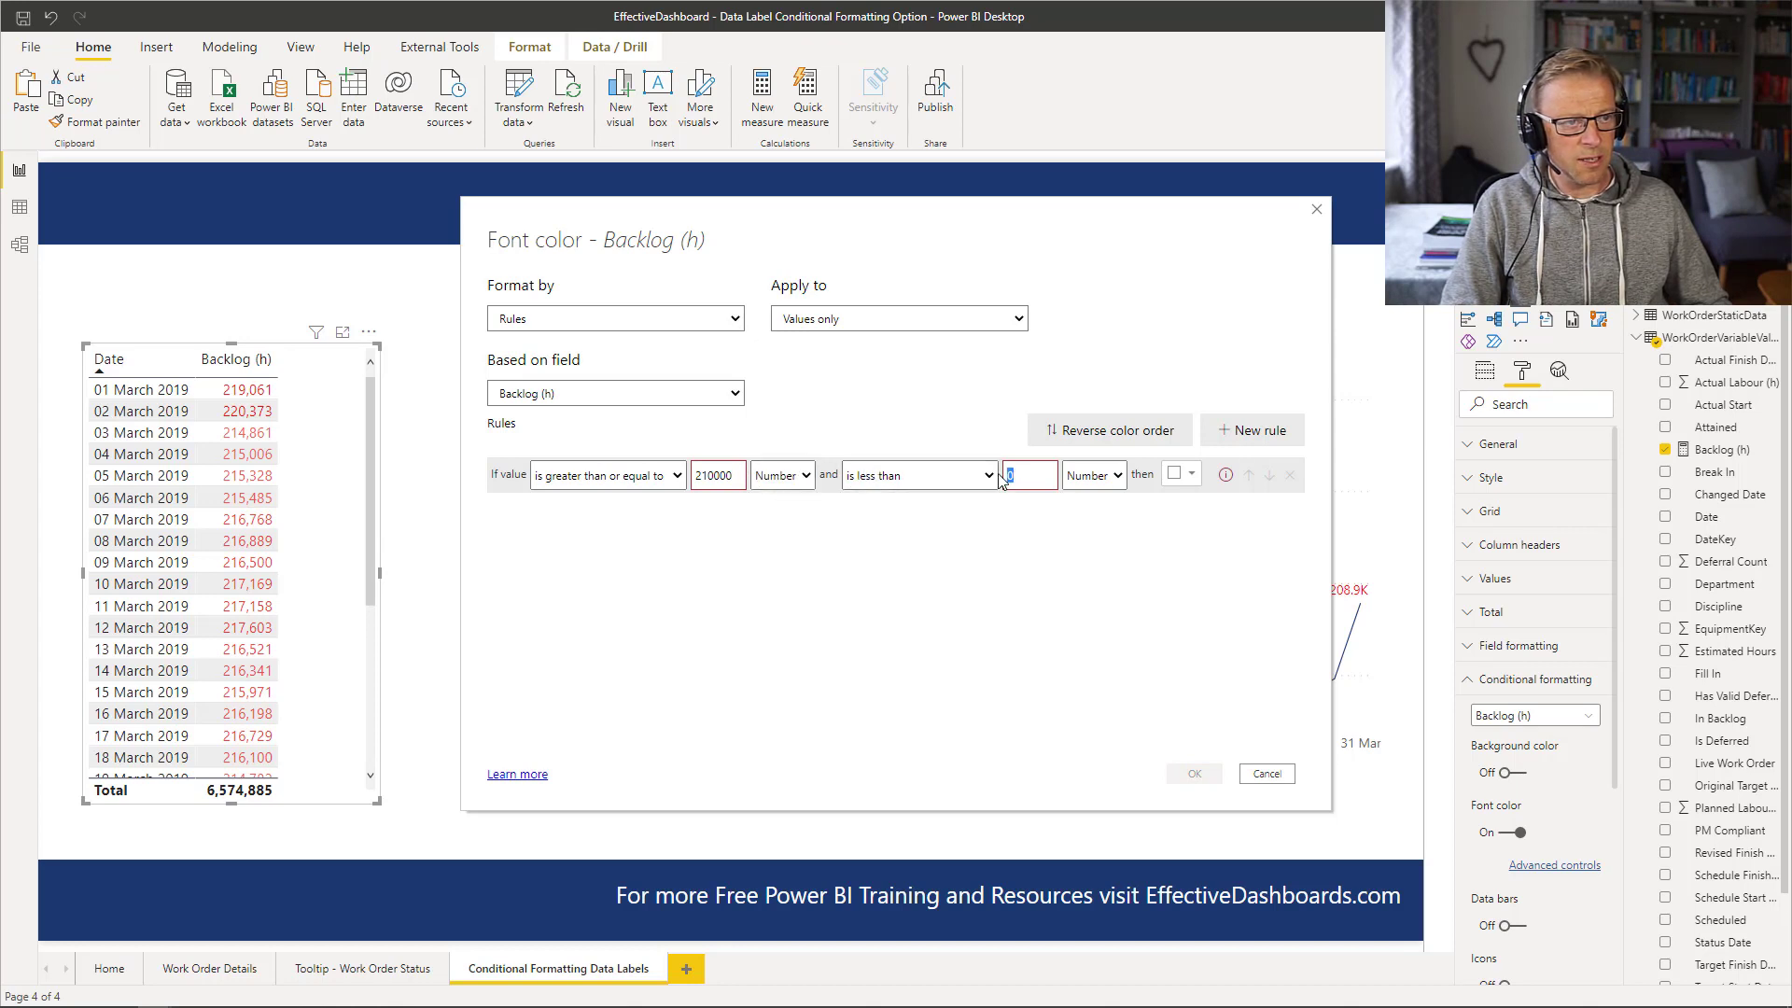
key("BackSpace")
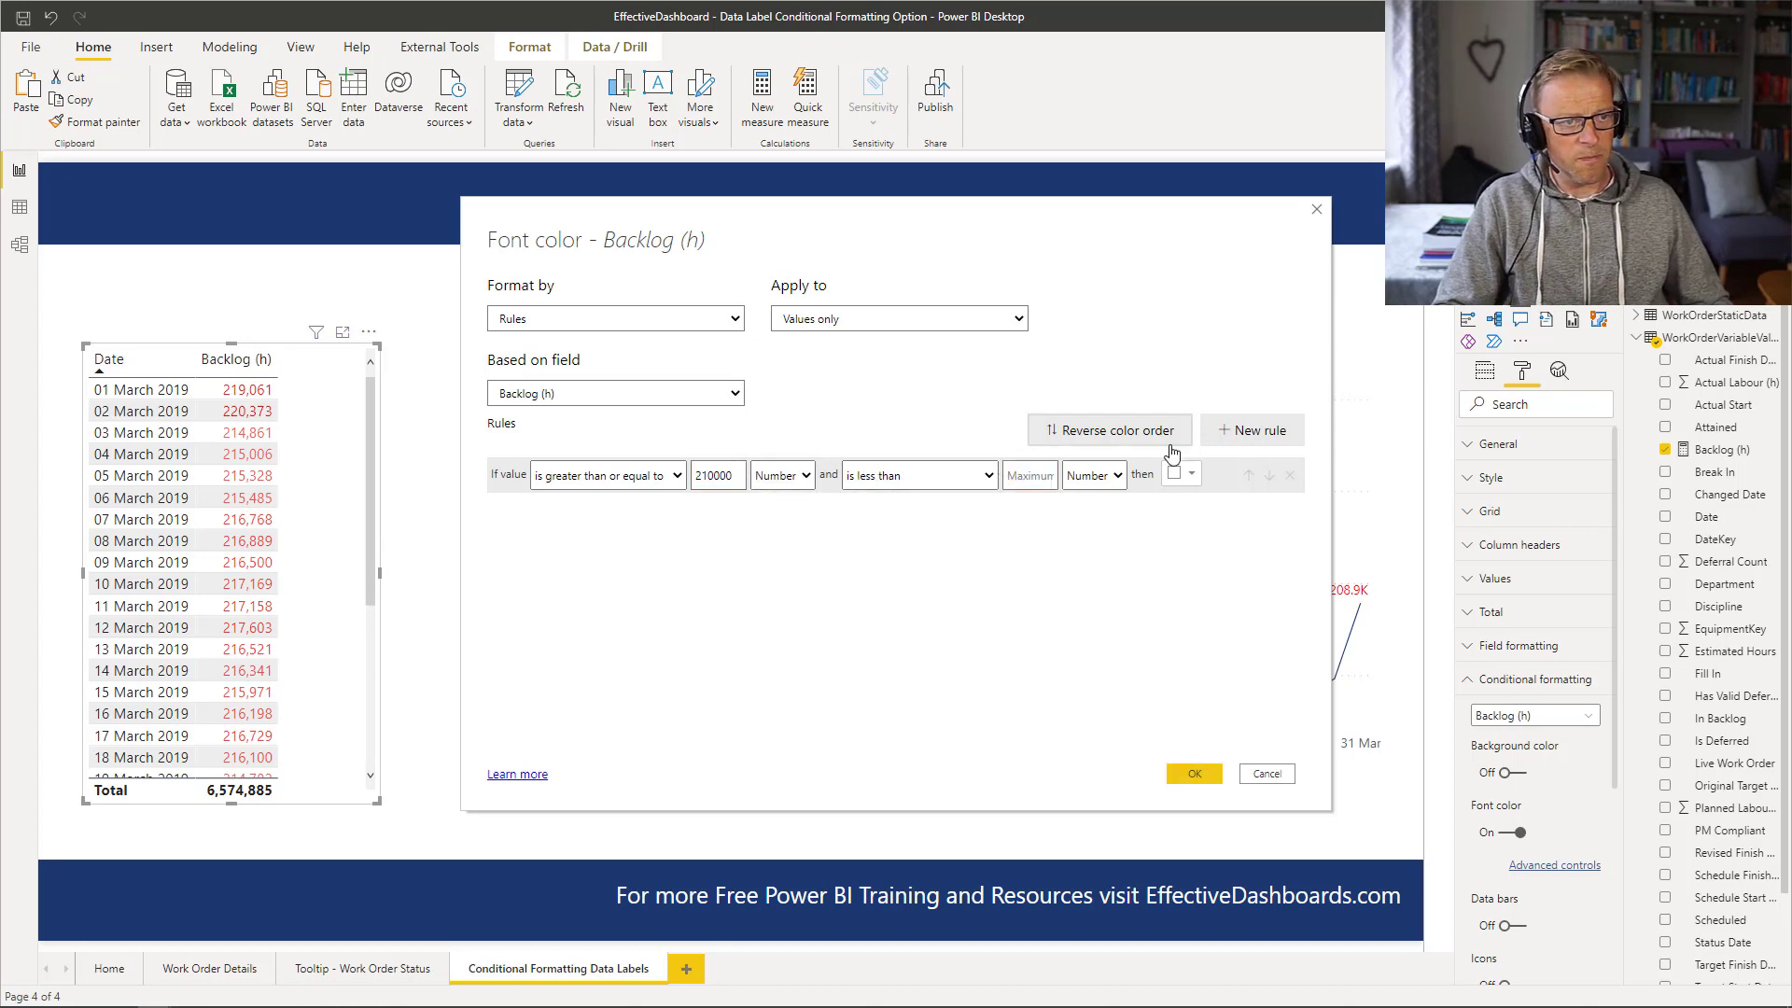
left_click(1182, 475)
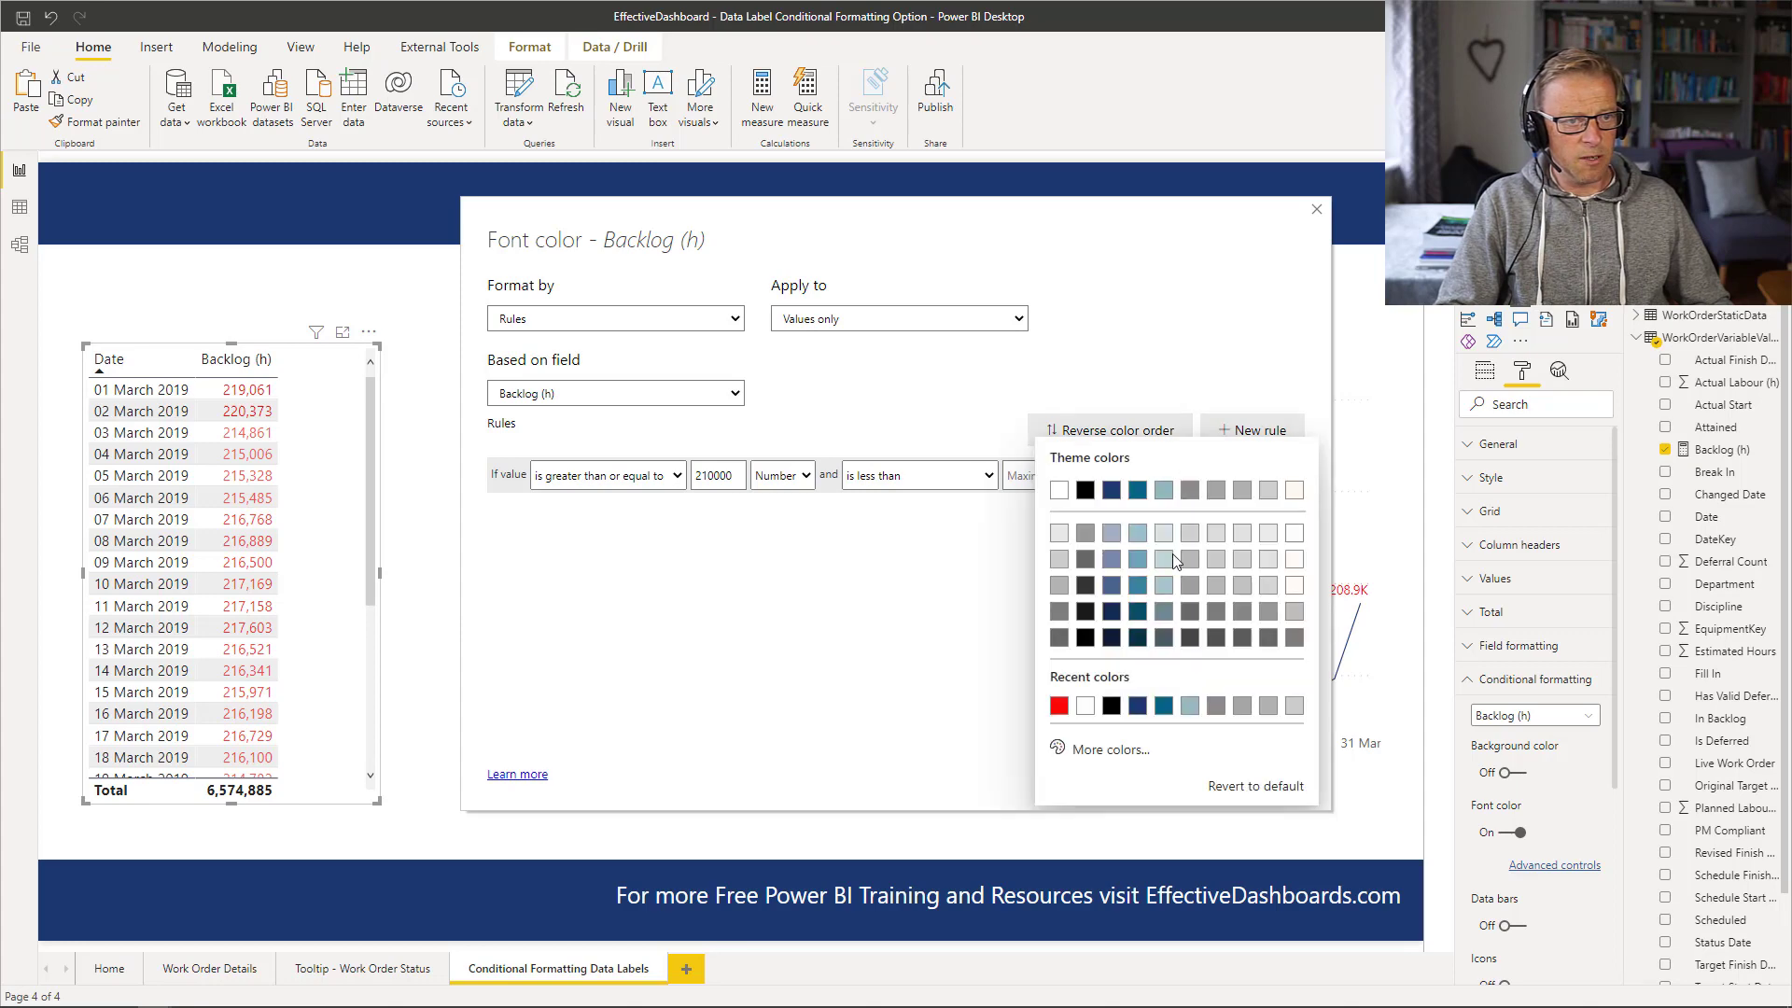
left_click(1058, 706)
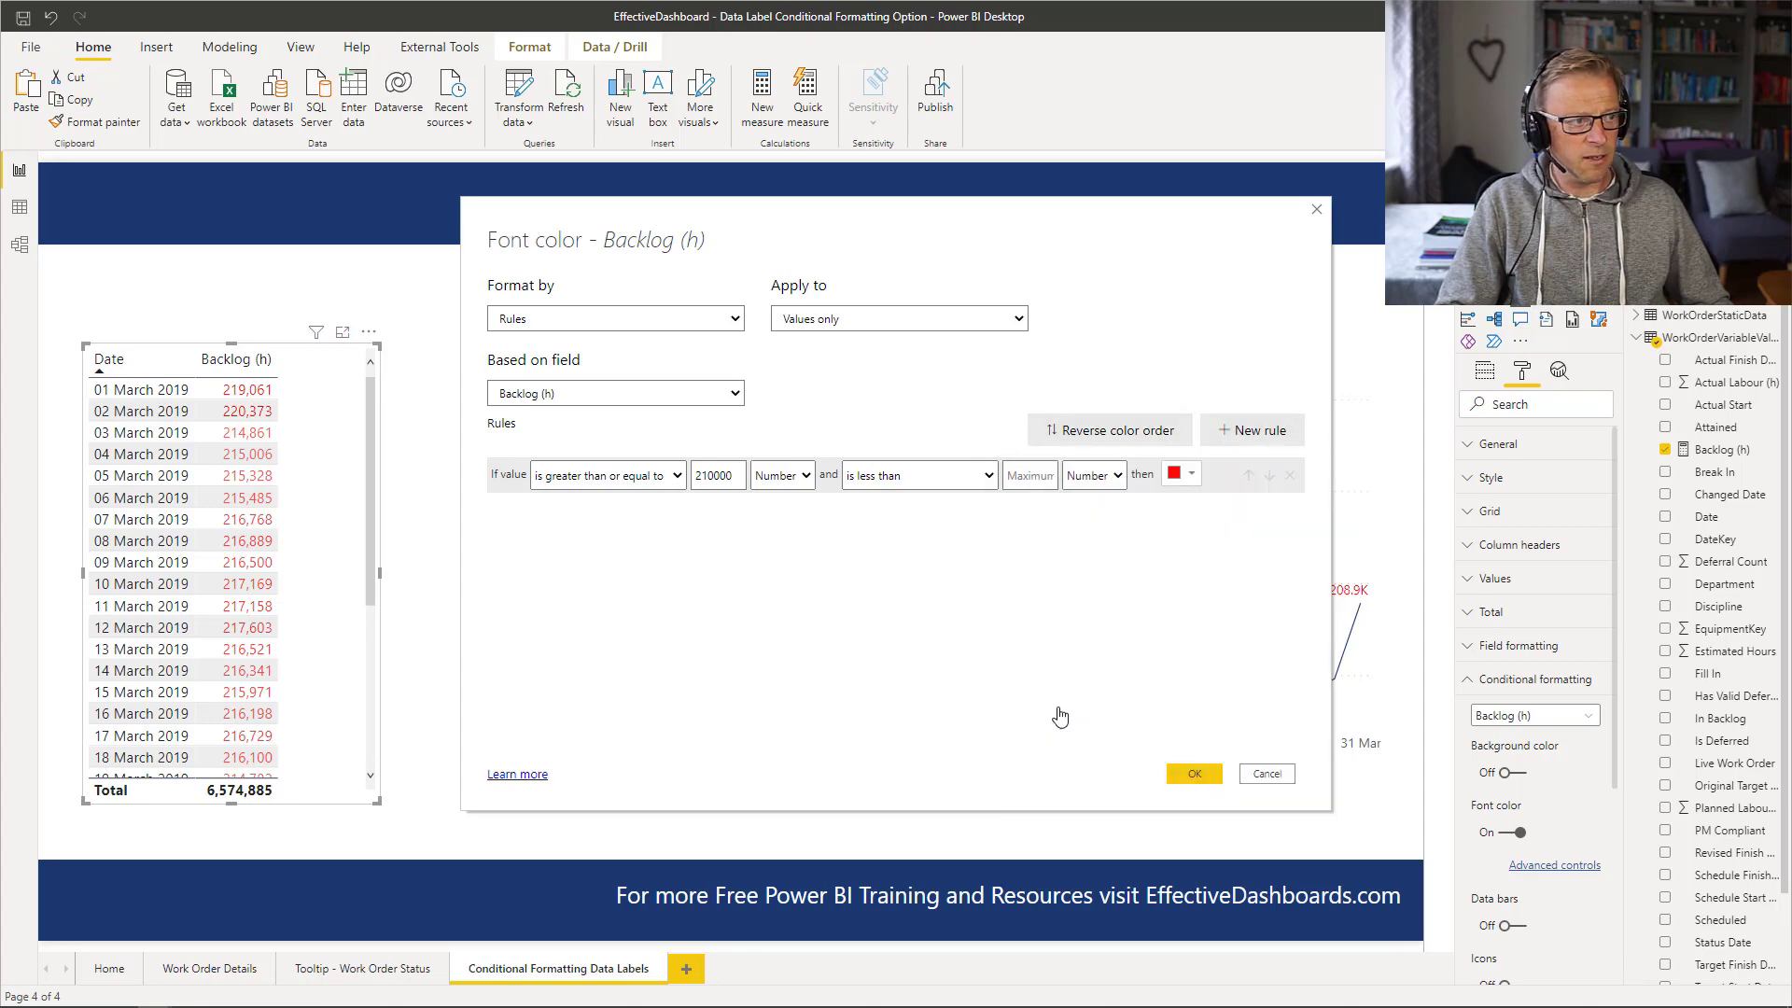
left_click(1192, 774)
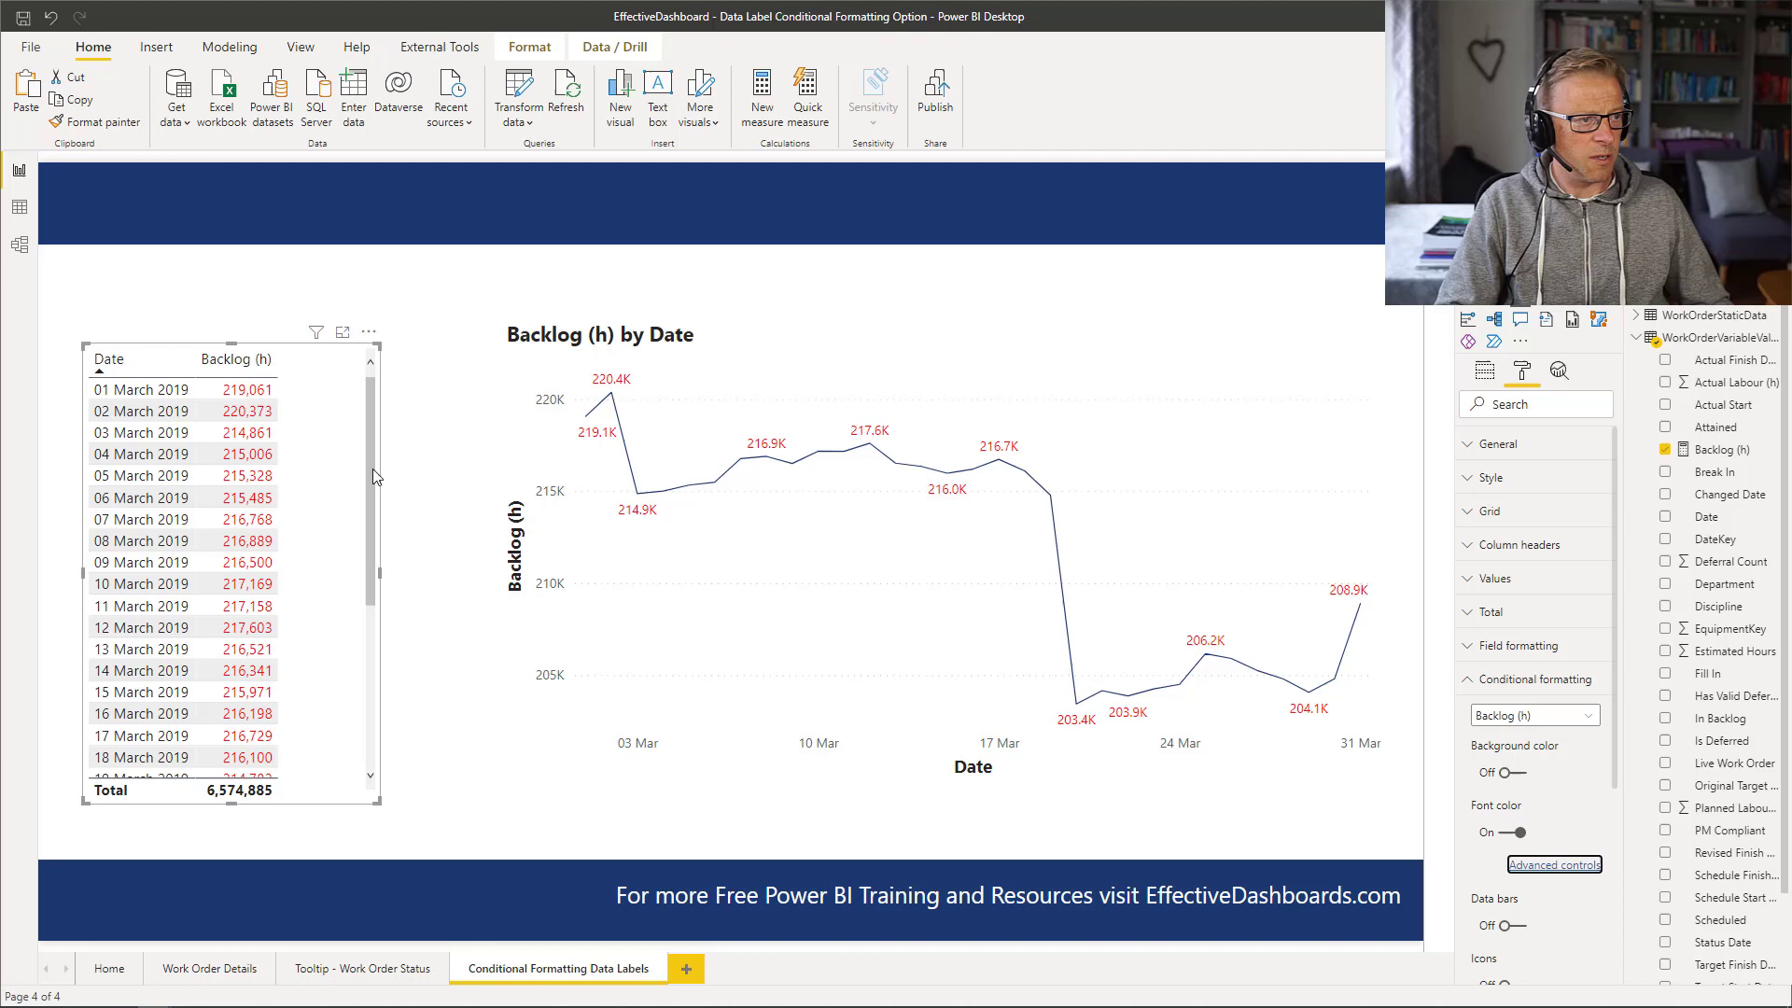
Step: Scroll the table down to the late-March rows and 6,574,885 total, then select the line chart
left_click_drag(372, 468, 362, 652)
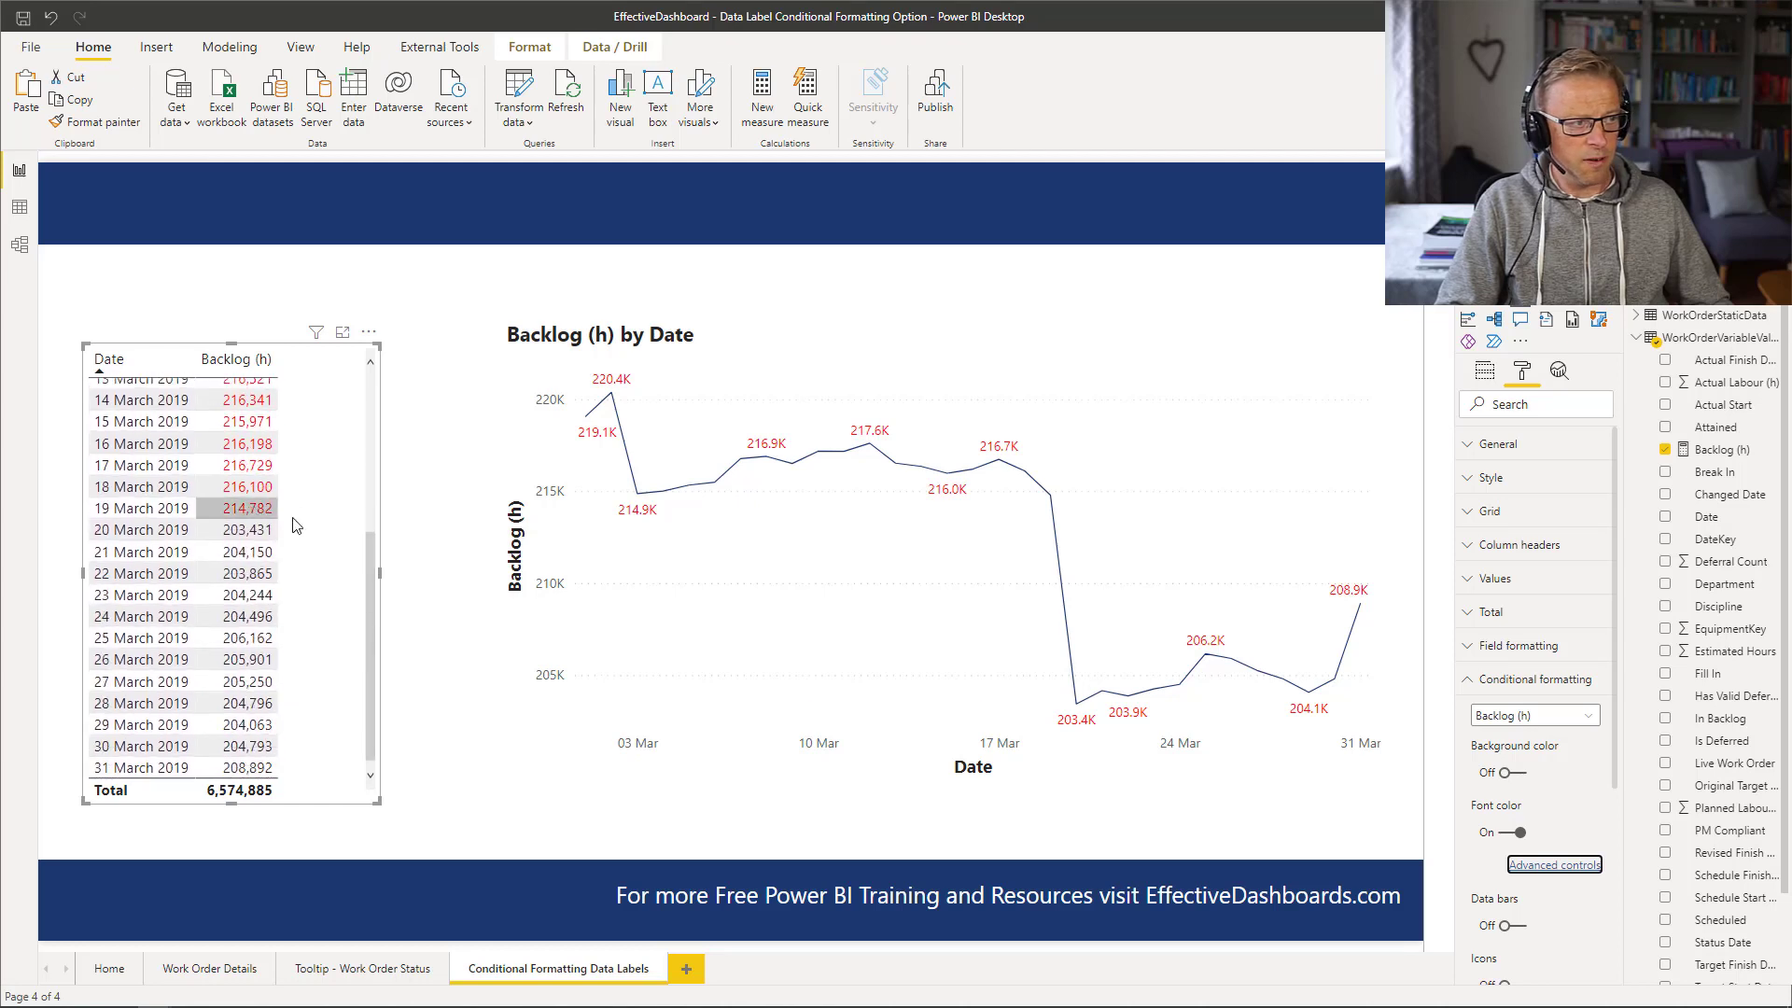
left_click(297, 429)
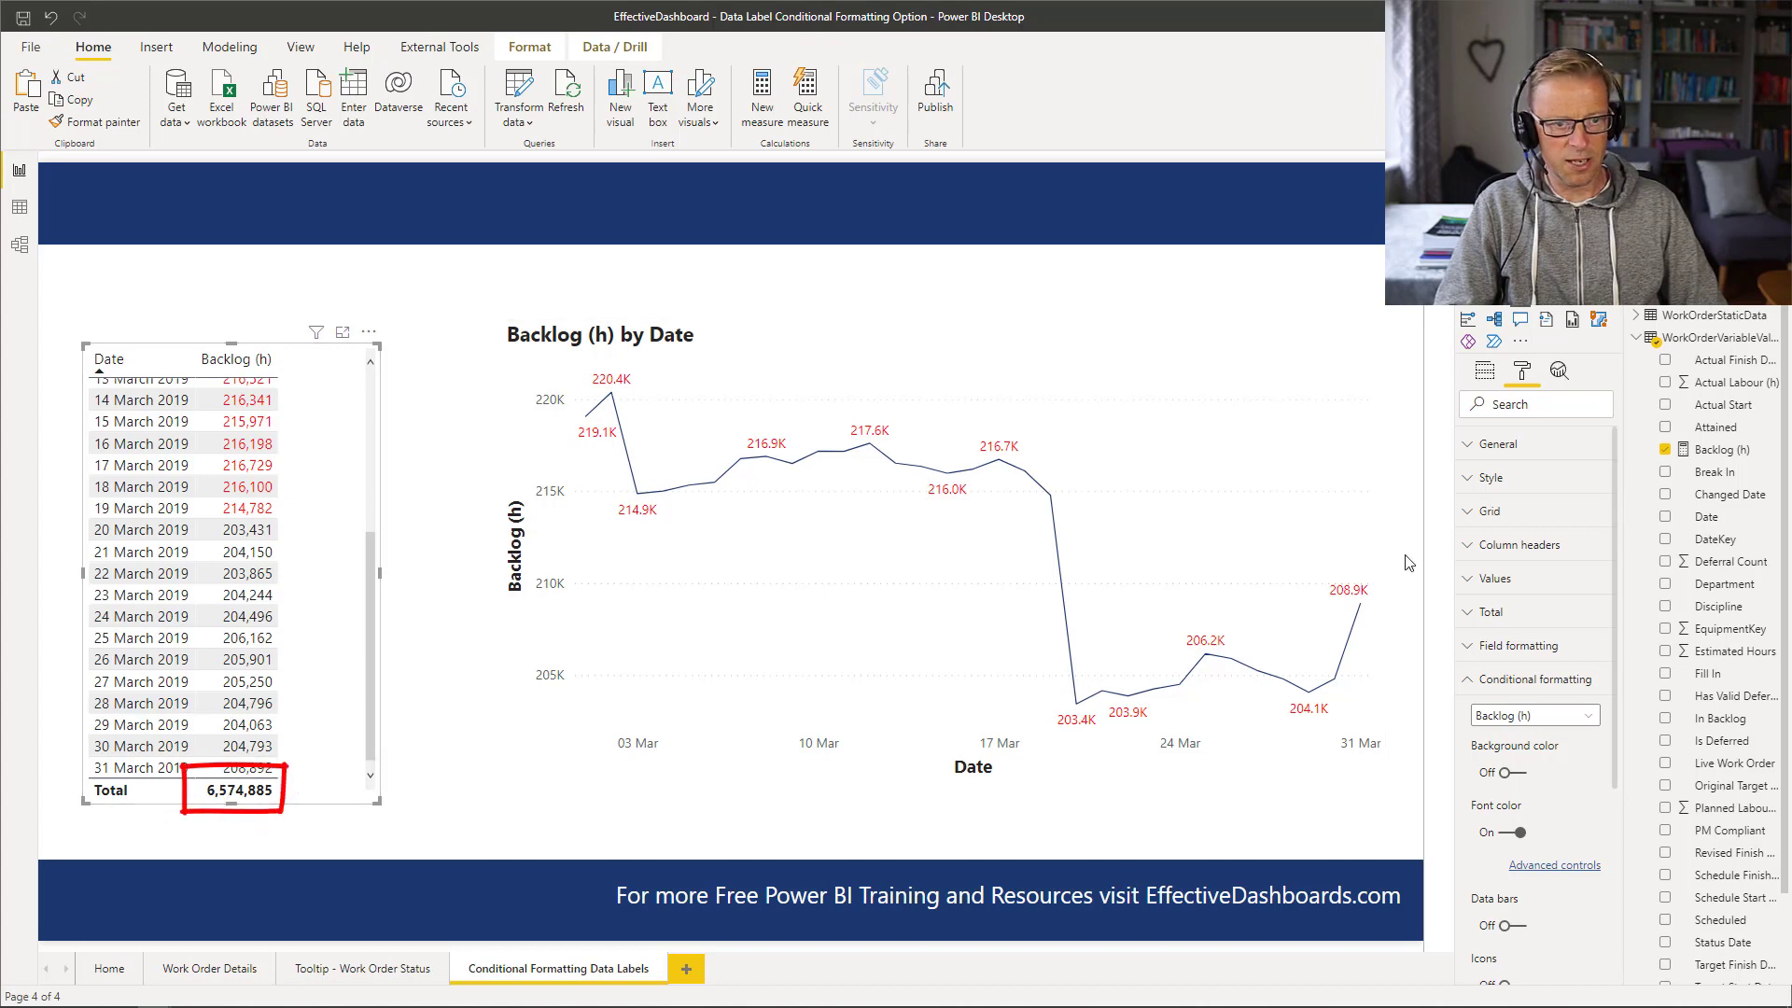
Step: Colour the Backlog line chart's data labels red for values from 210000 up to 6574885
left_click(1112, 352)
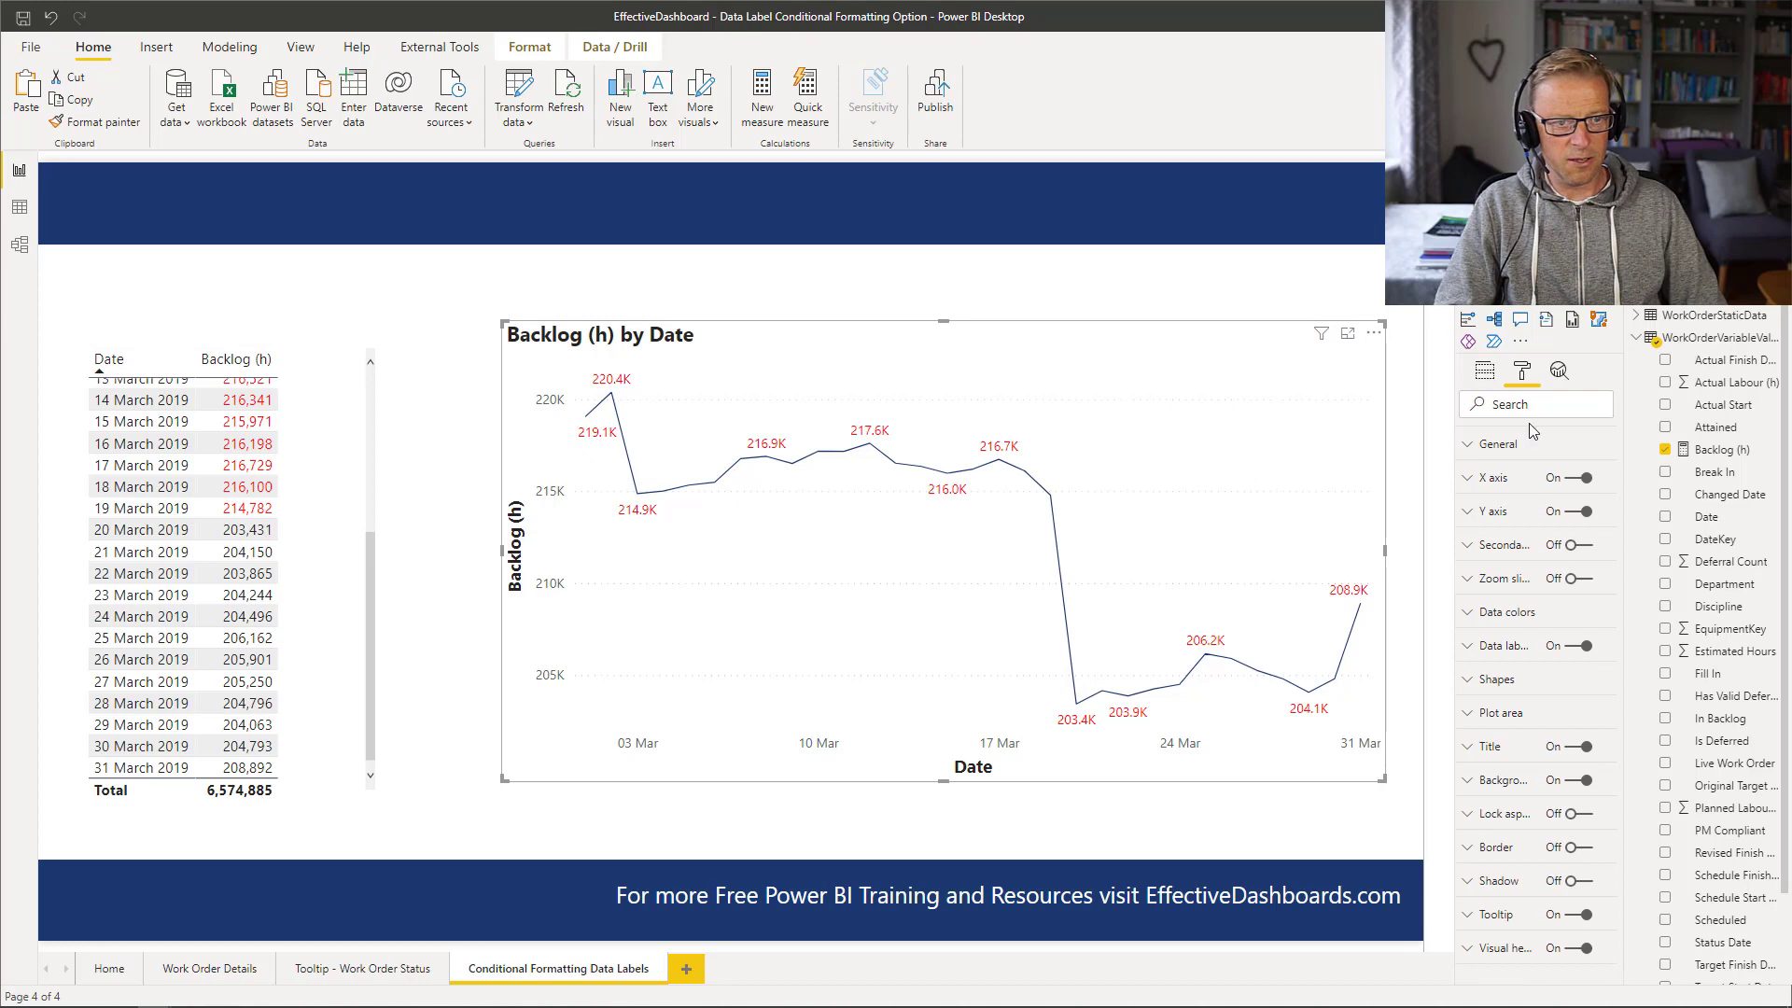
left_click(1504, 646)
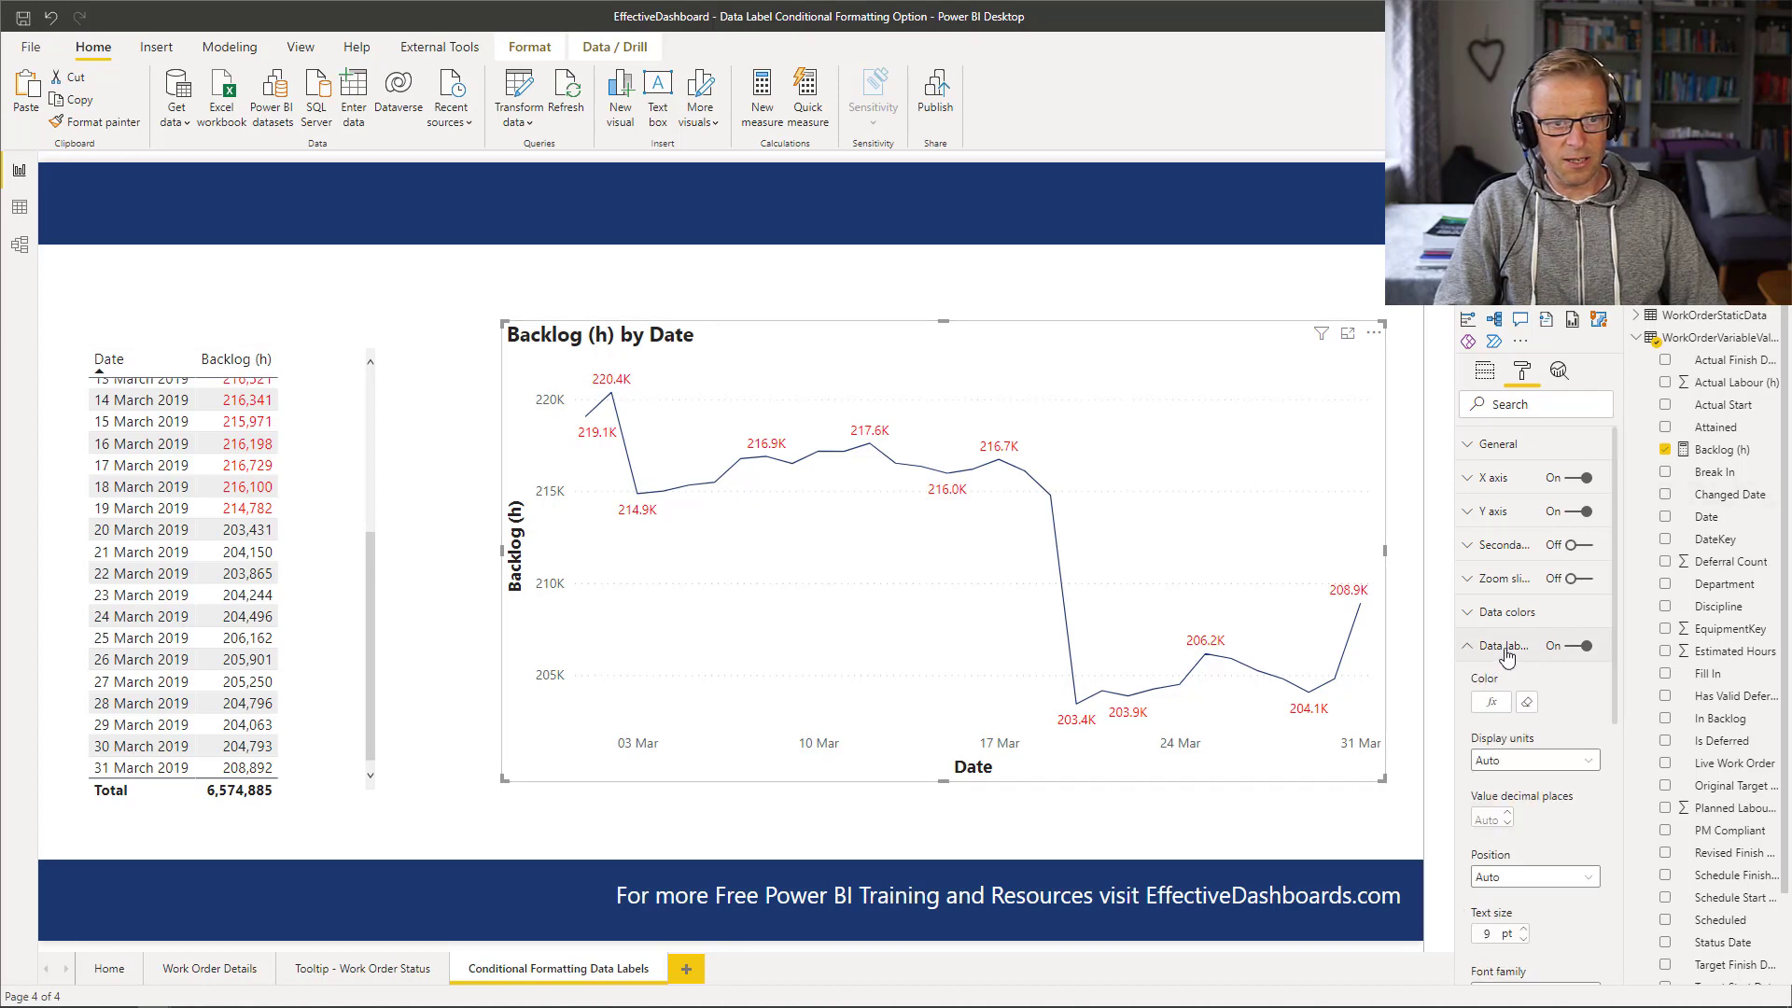
left_click(1492, 702)
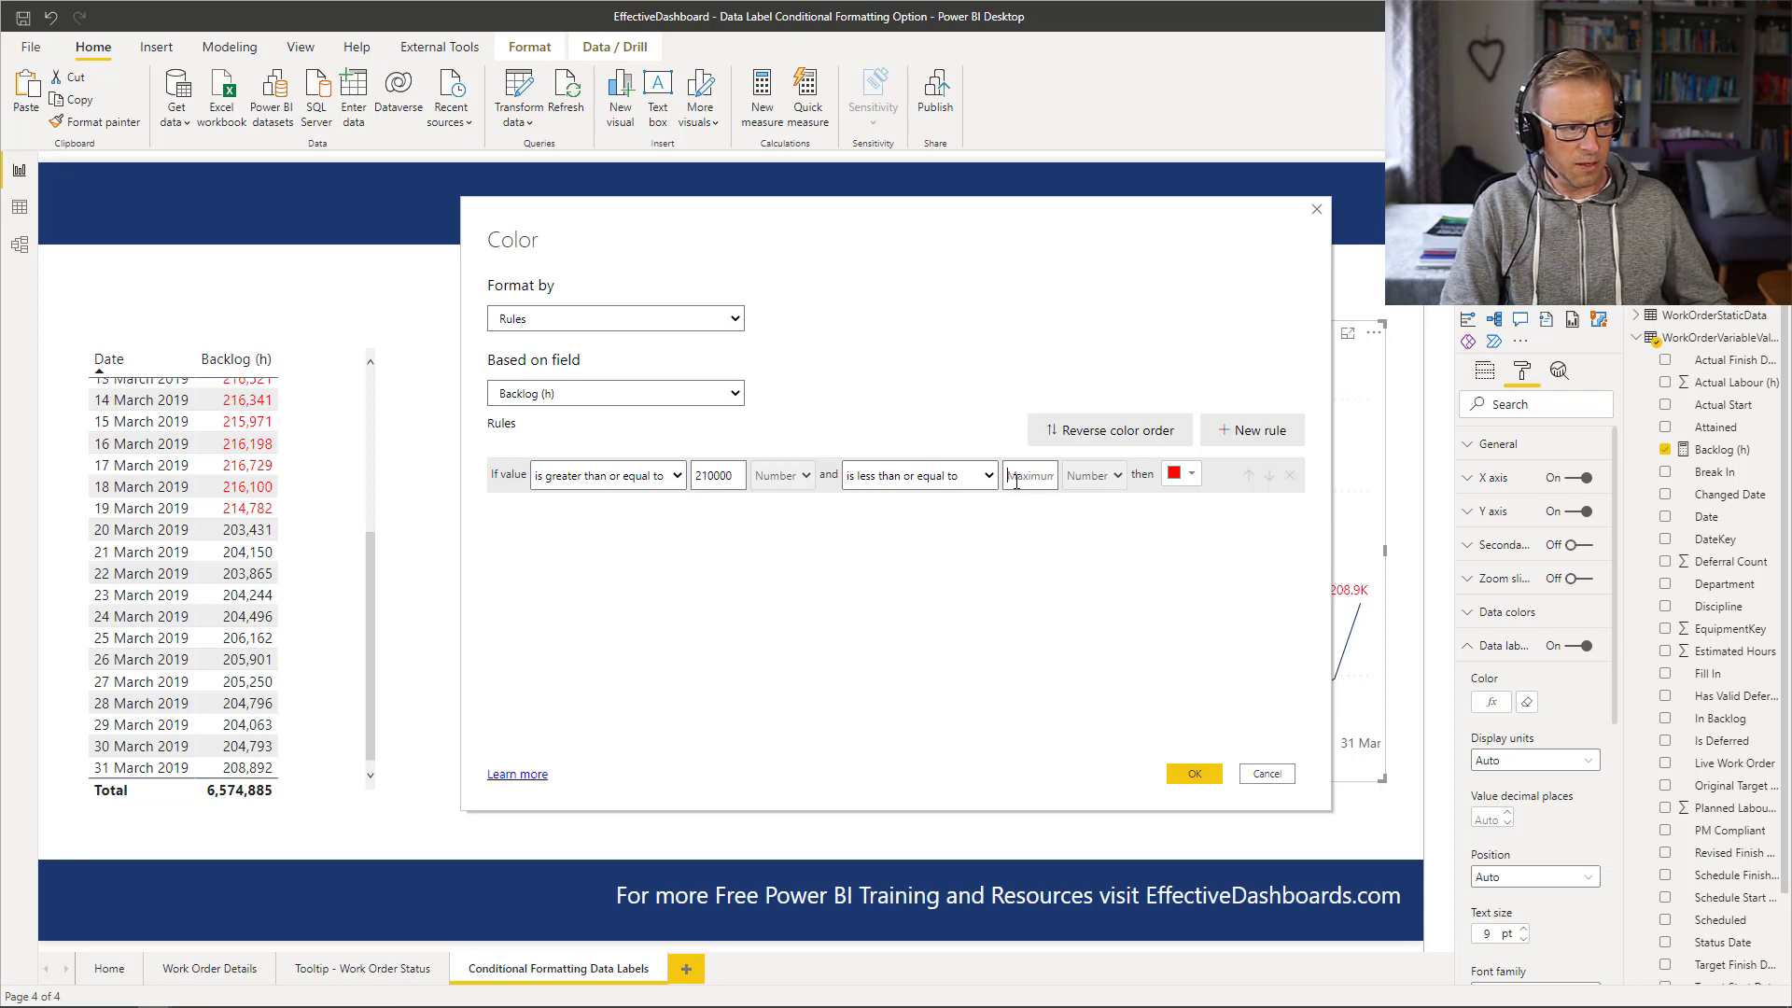
type("65")
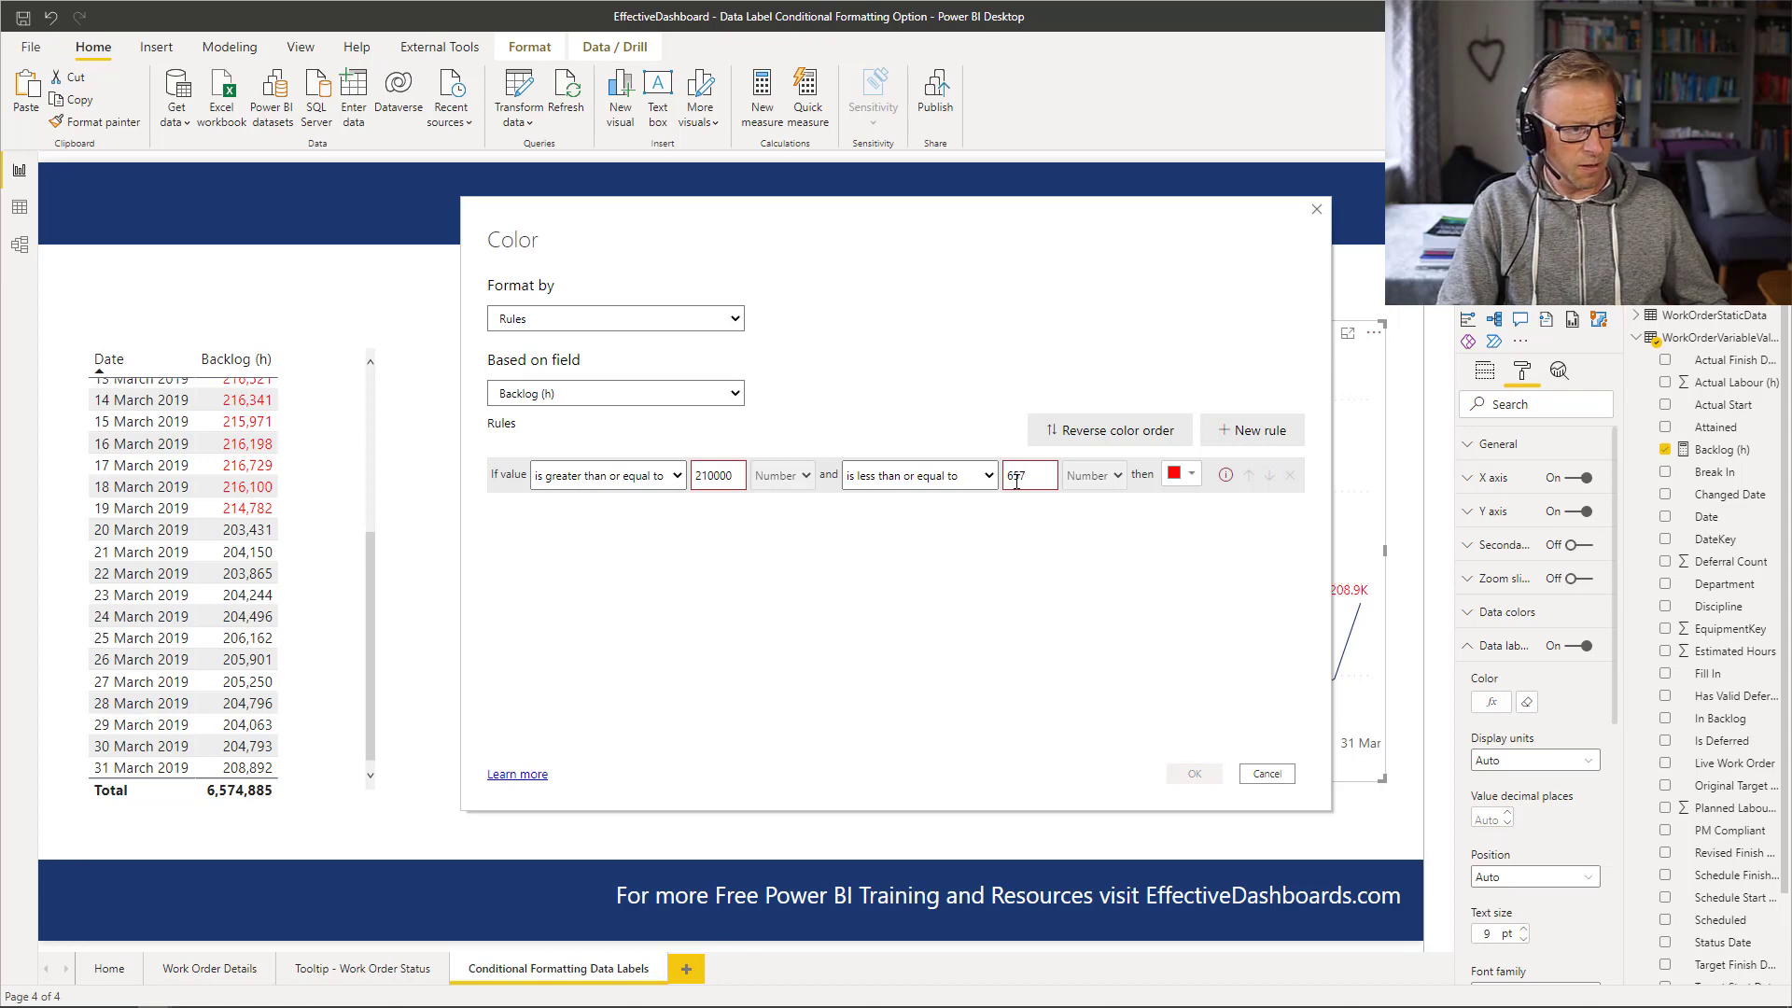
type("7")
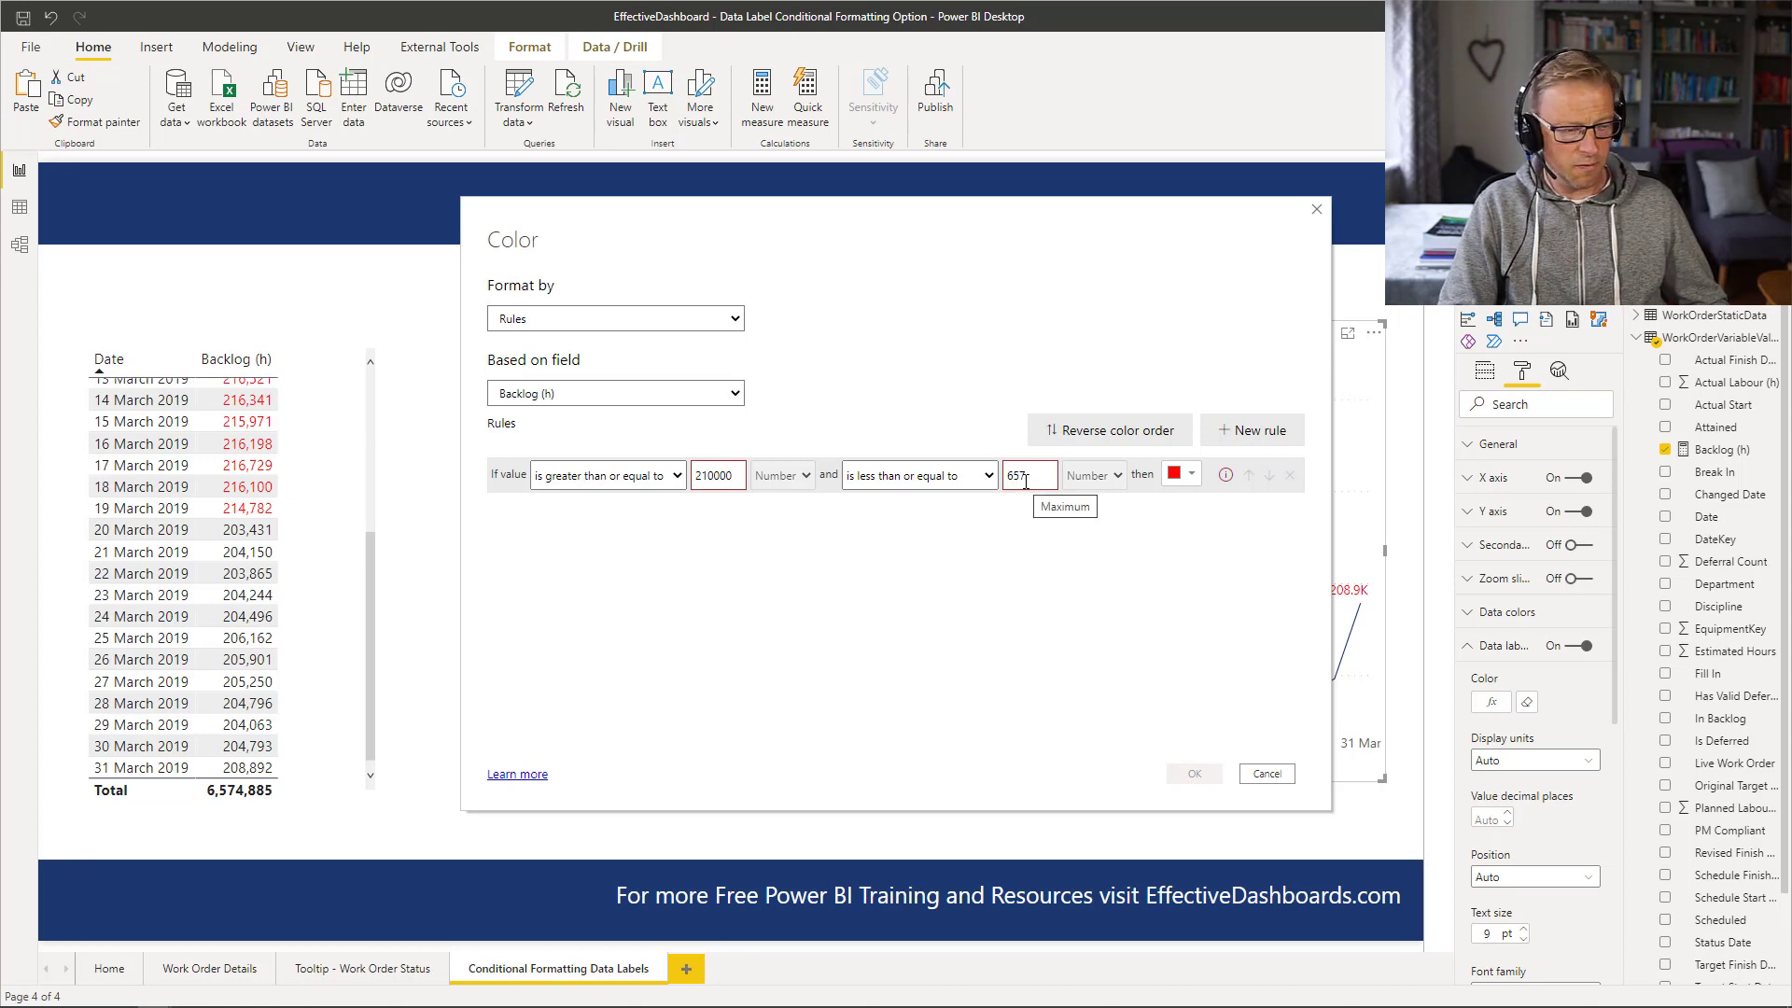
type("48")
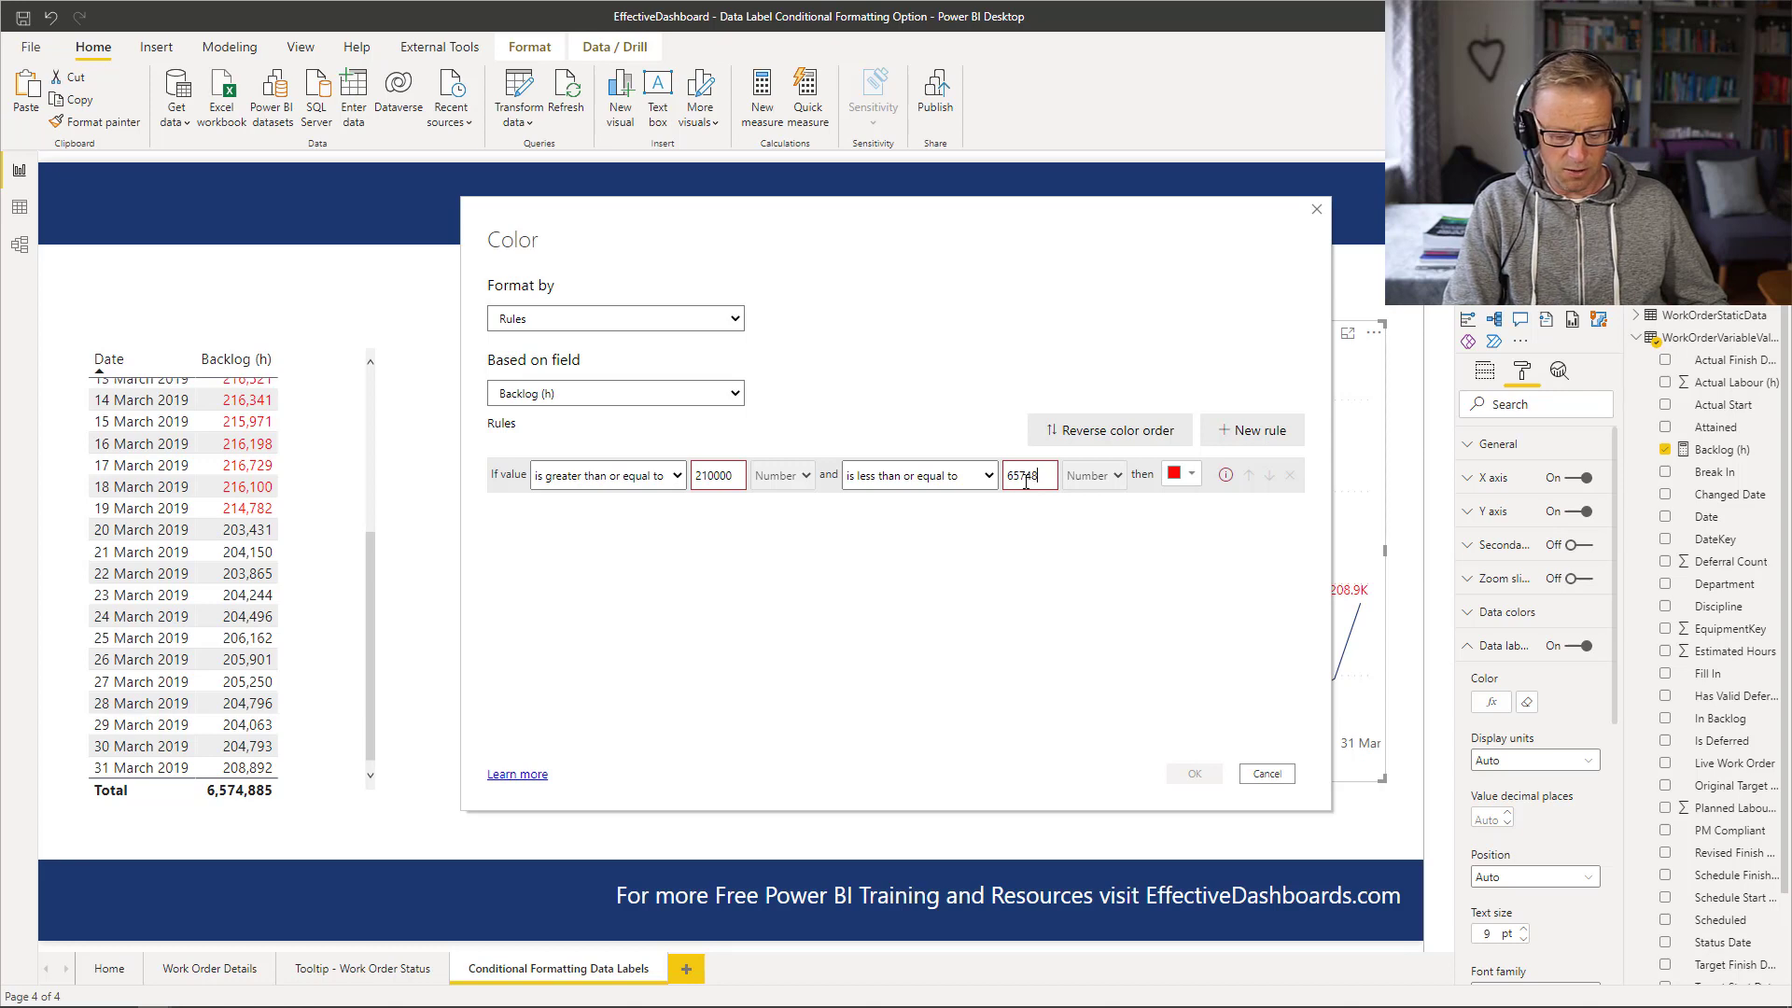
type("85")
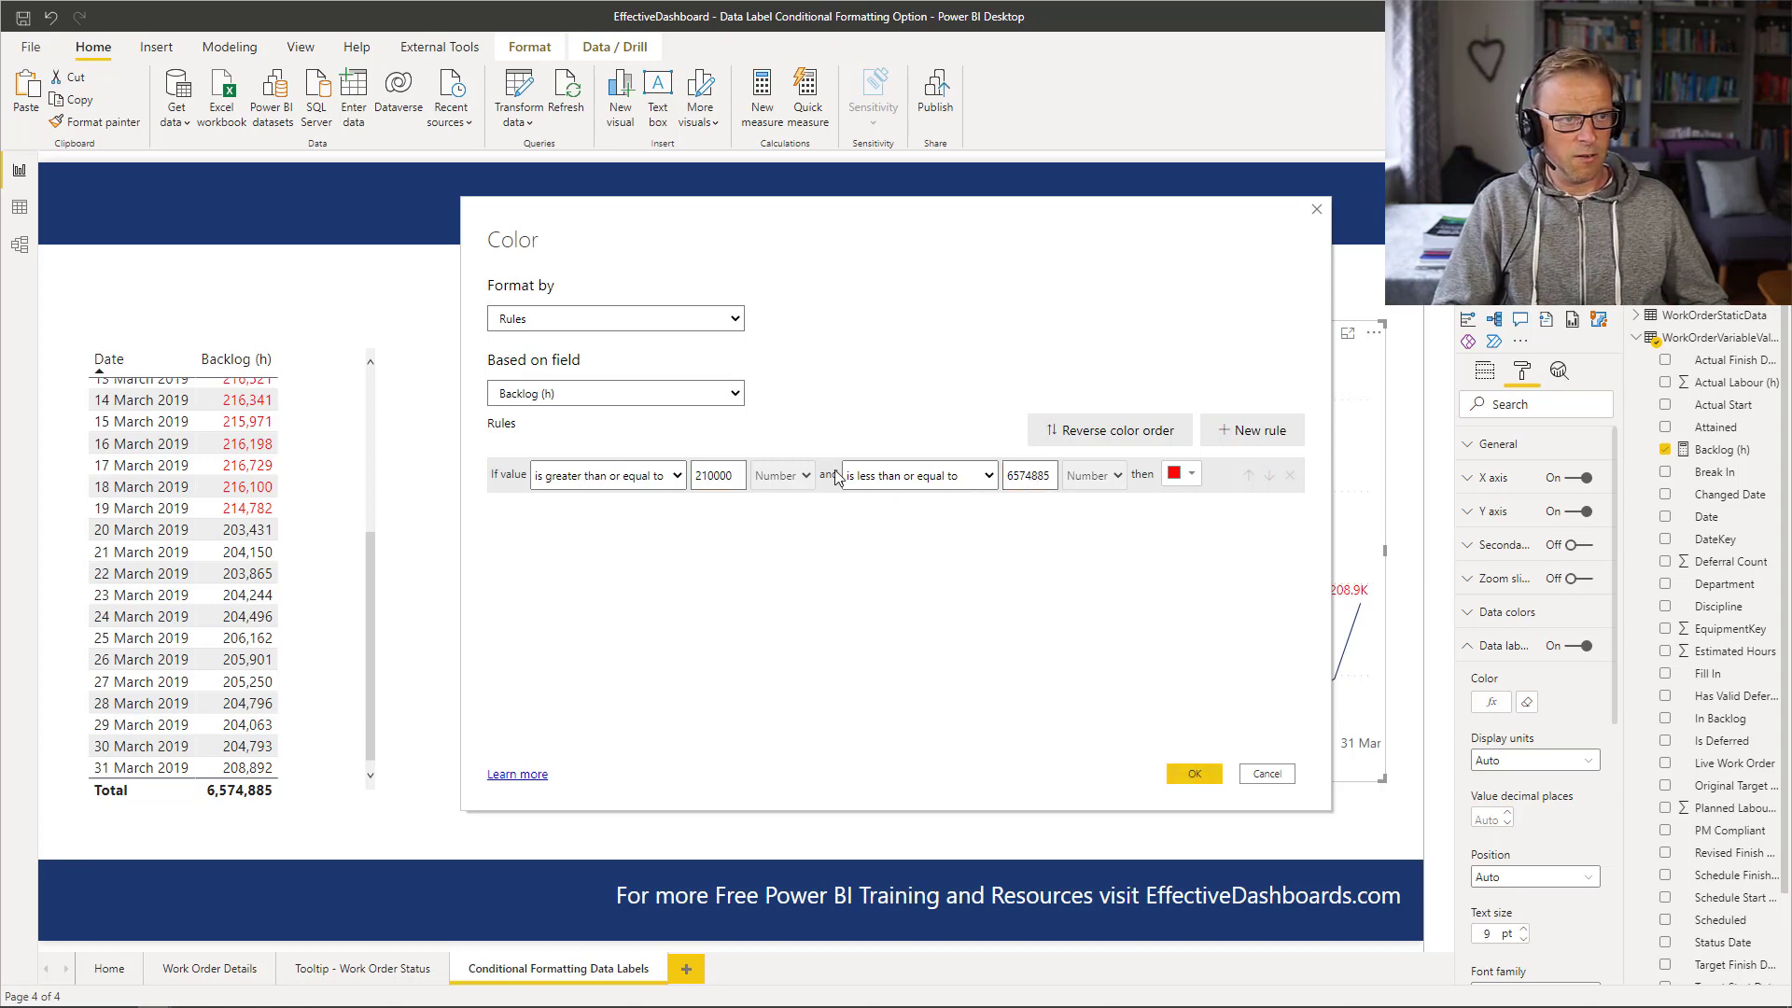
left_click(1196, 774)
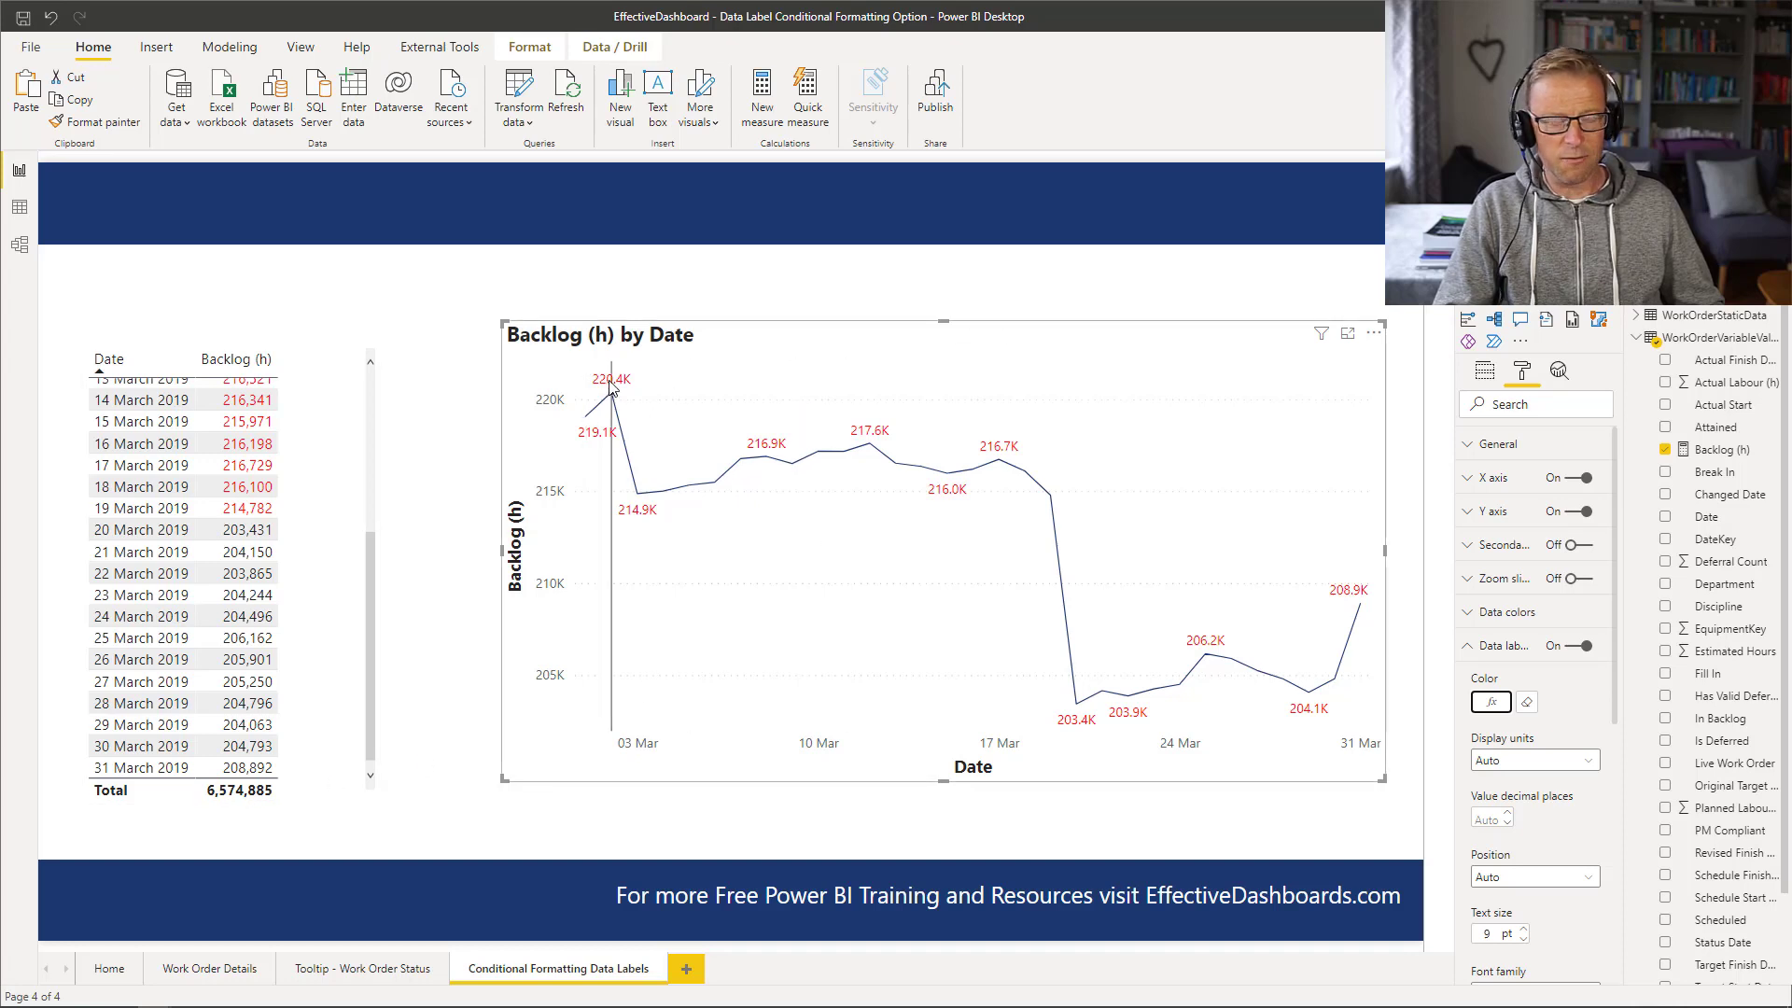
Step: Edit the label colour rule so its maximum becomes 6574886 instead of 6574885
left_click(1492, 703)
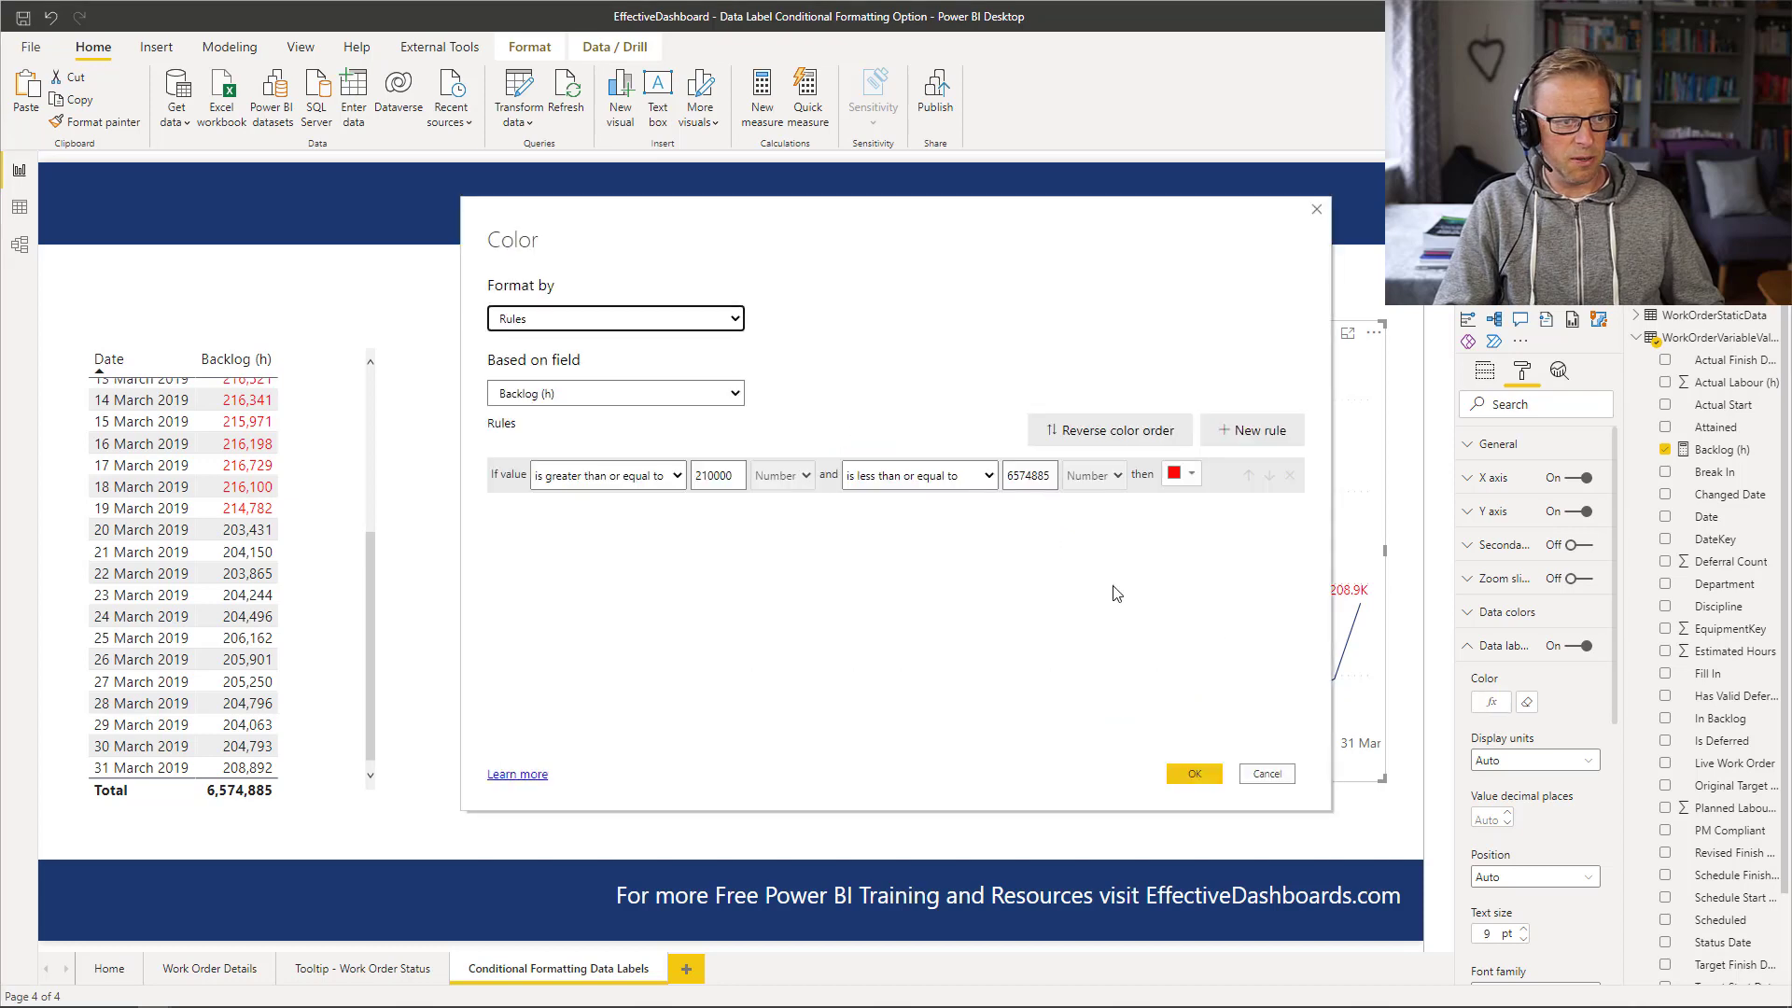
left_click(1044, 476)
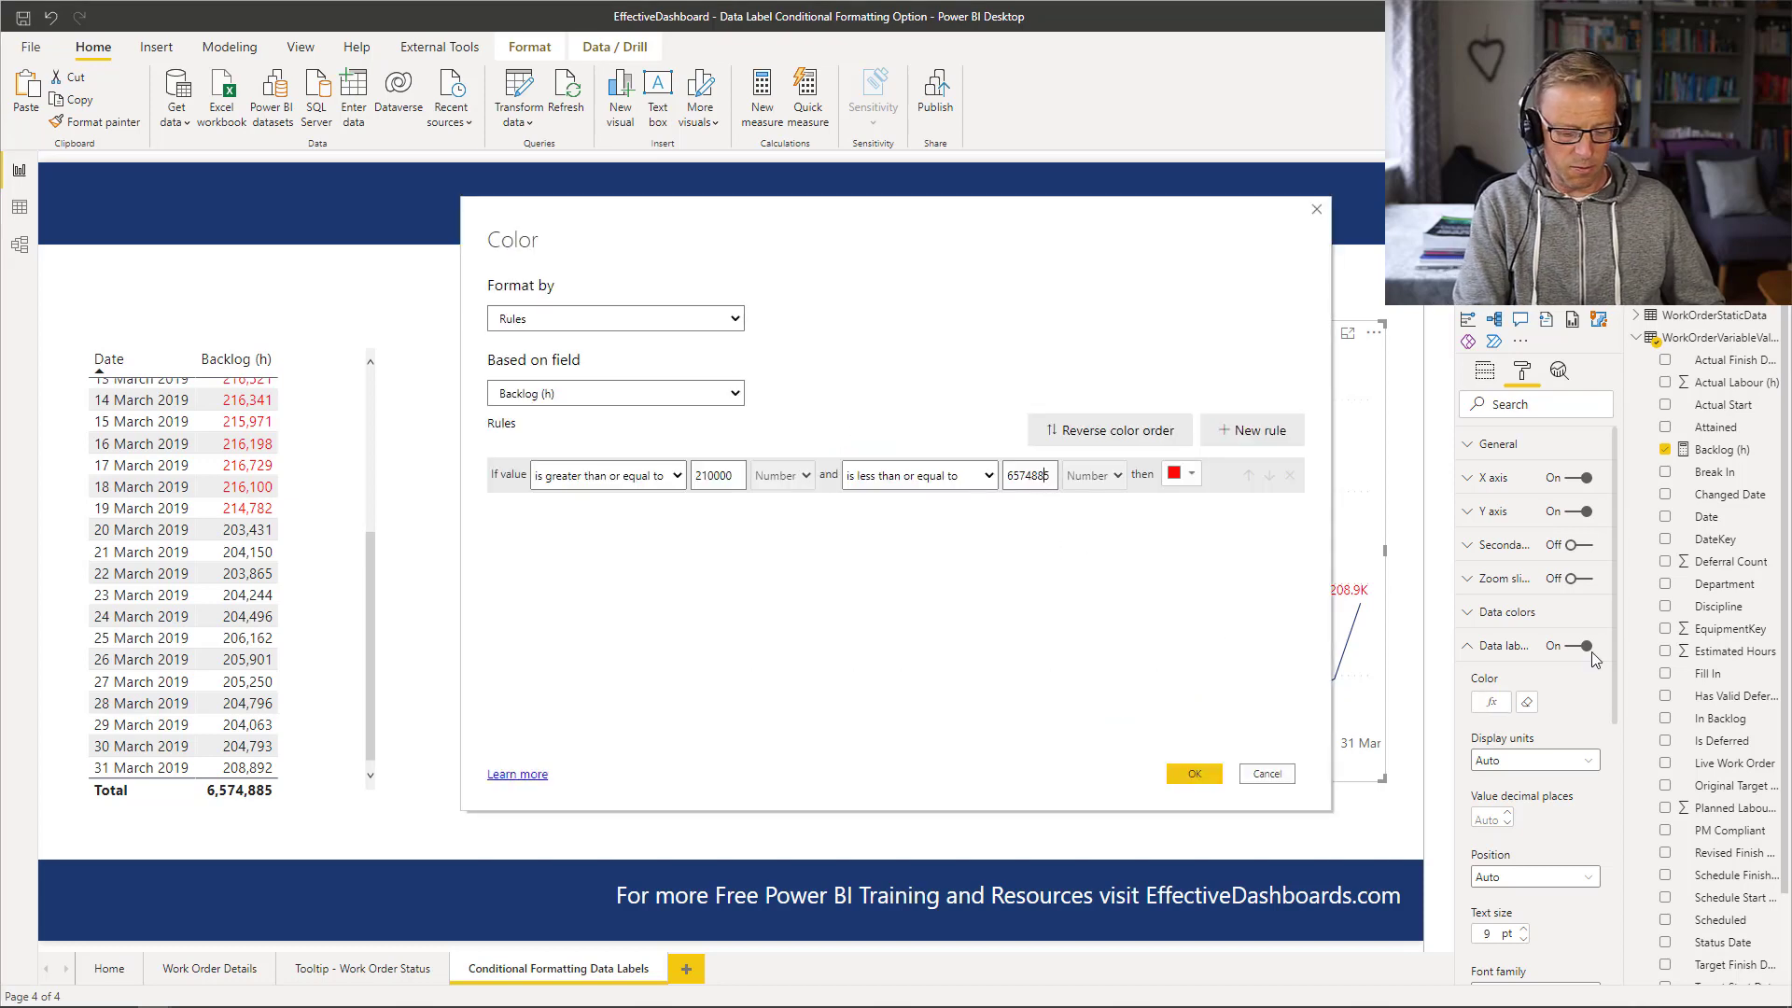
key("BackSpace")
type("6")
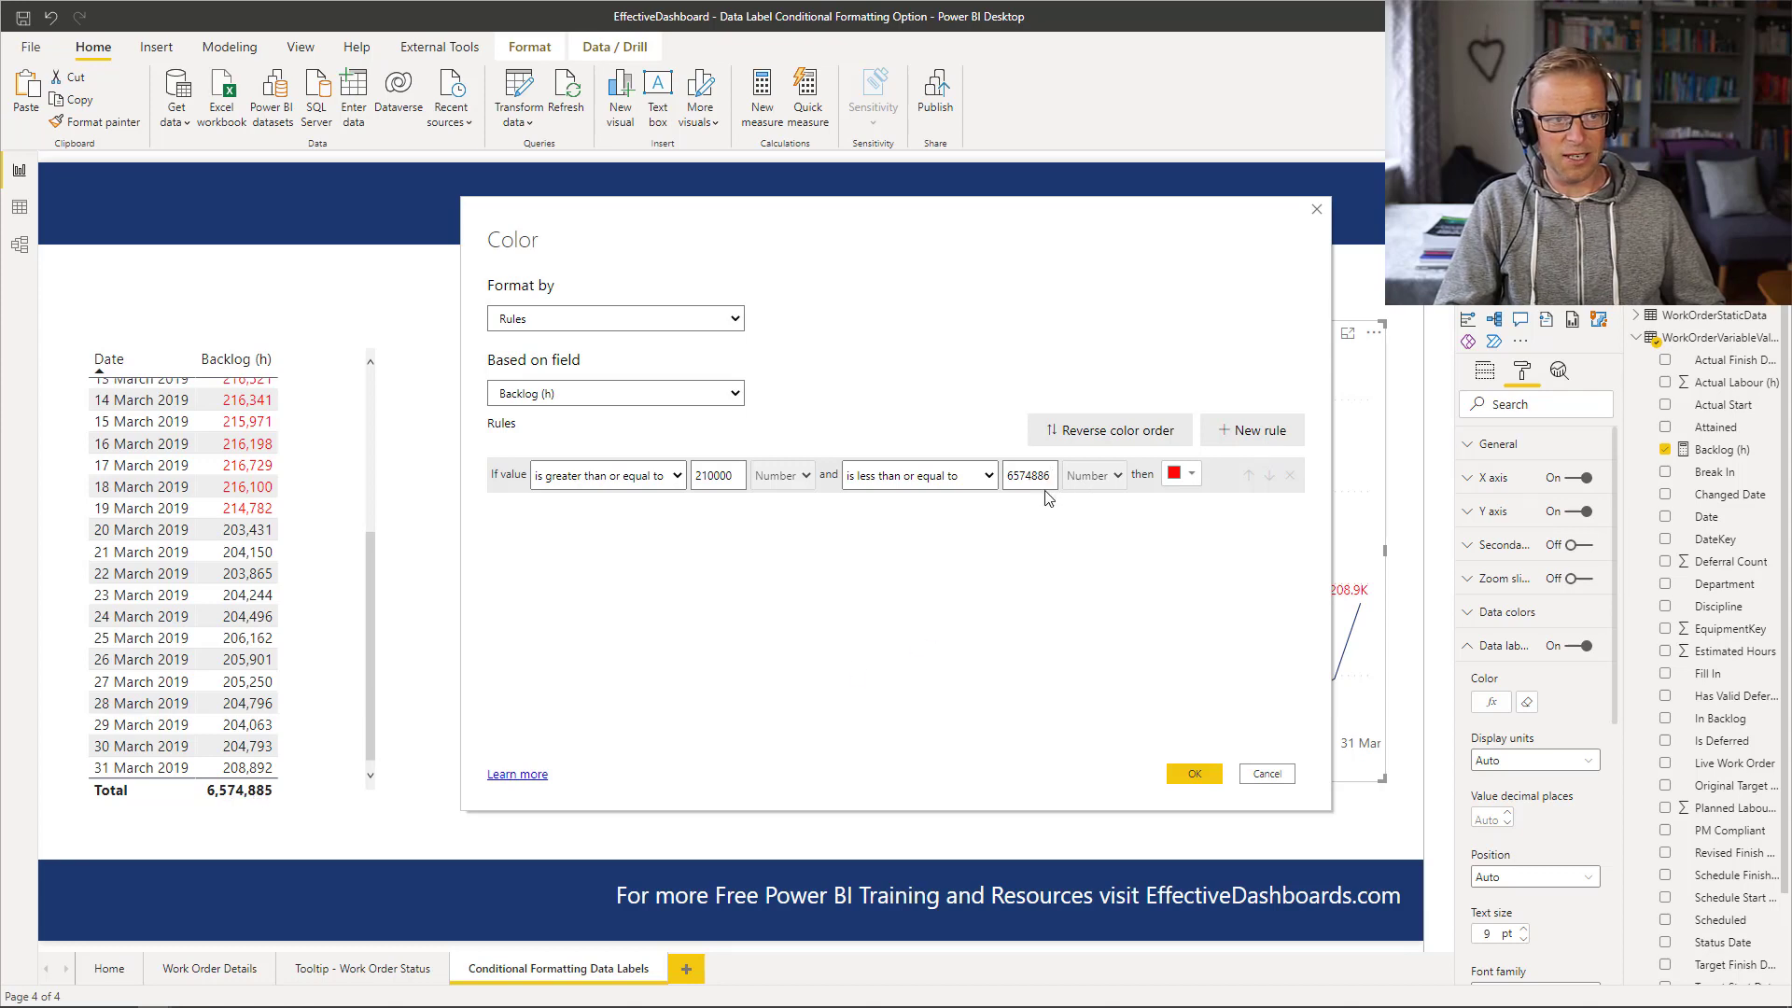
left_click(1194, 774)
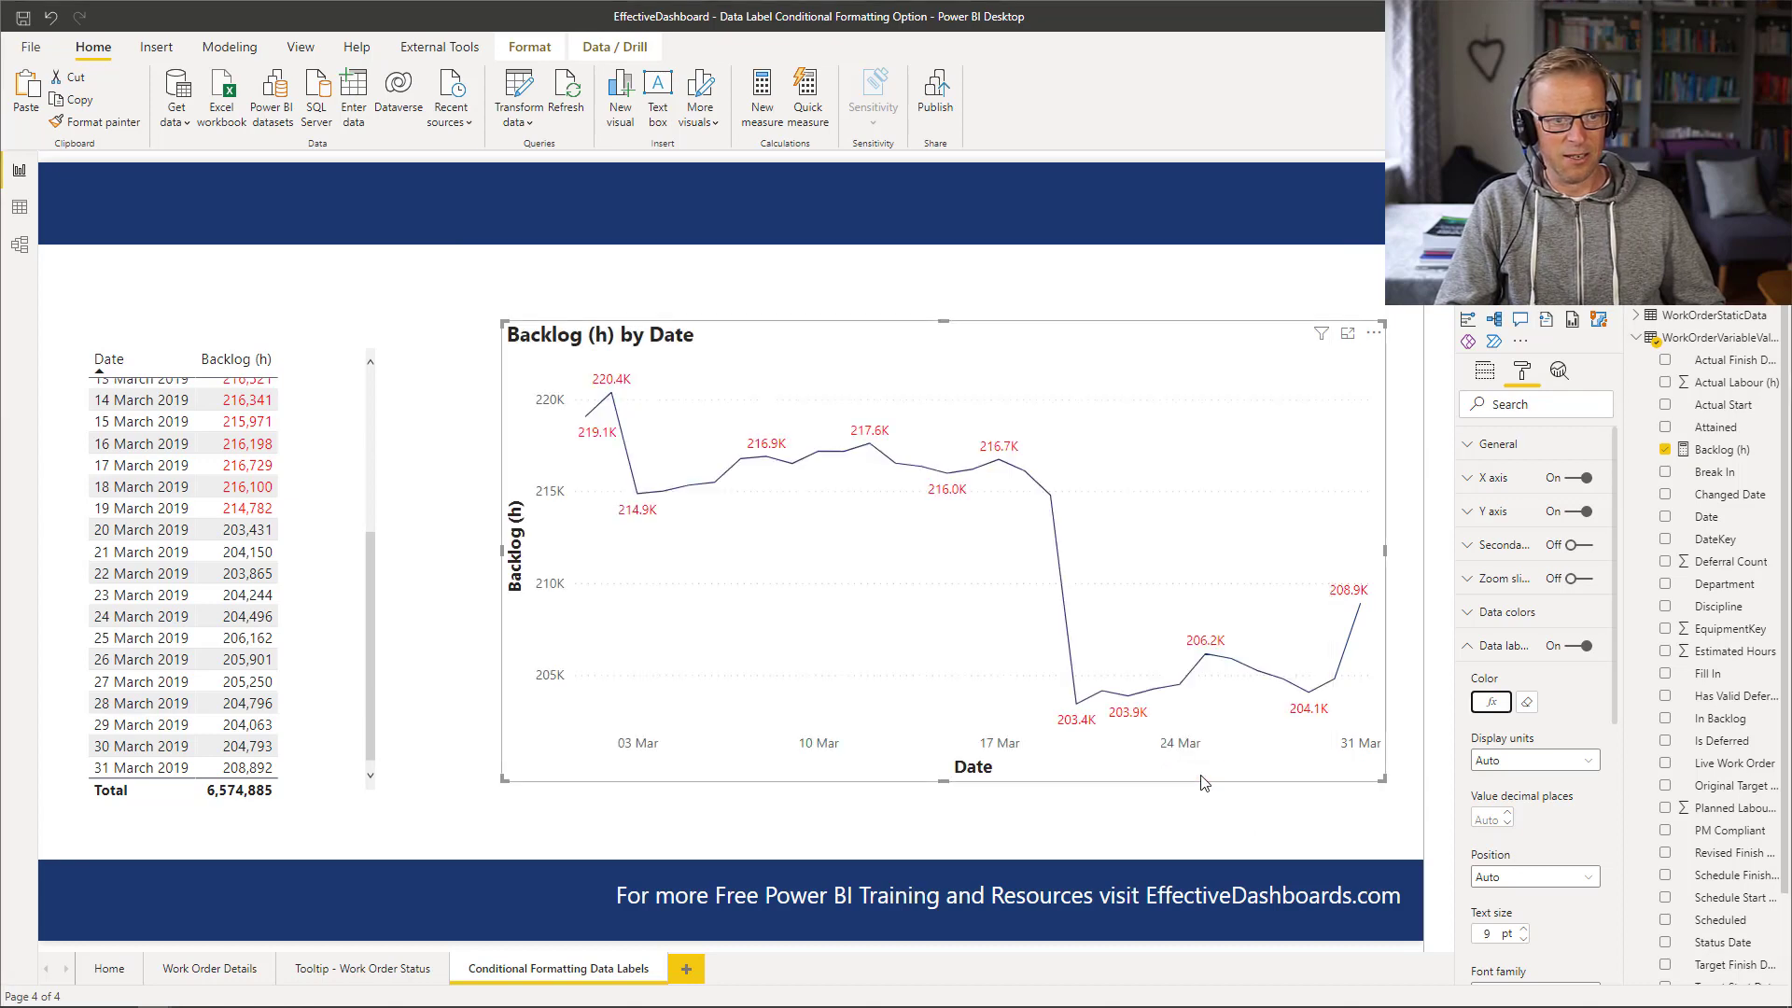
Step: Change the label colour rule's maximum to 6574884, returning the data labels to their default colour
left_click(1492, 701)
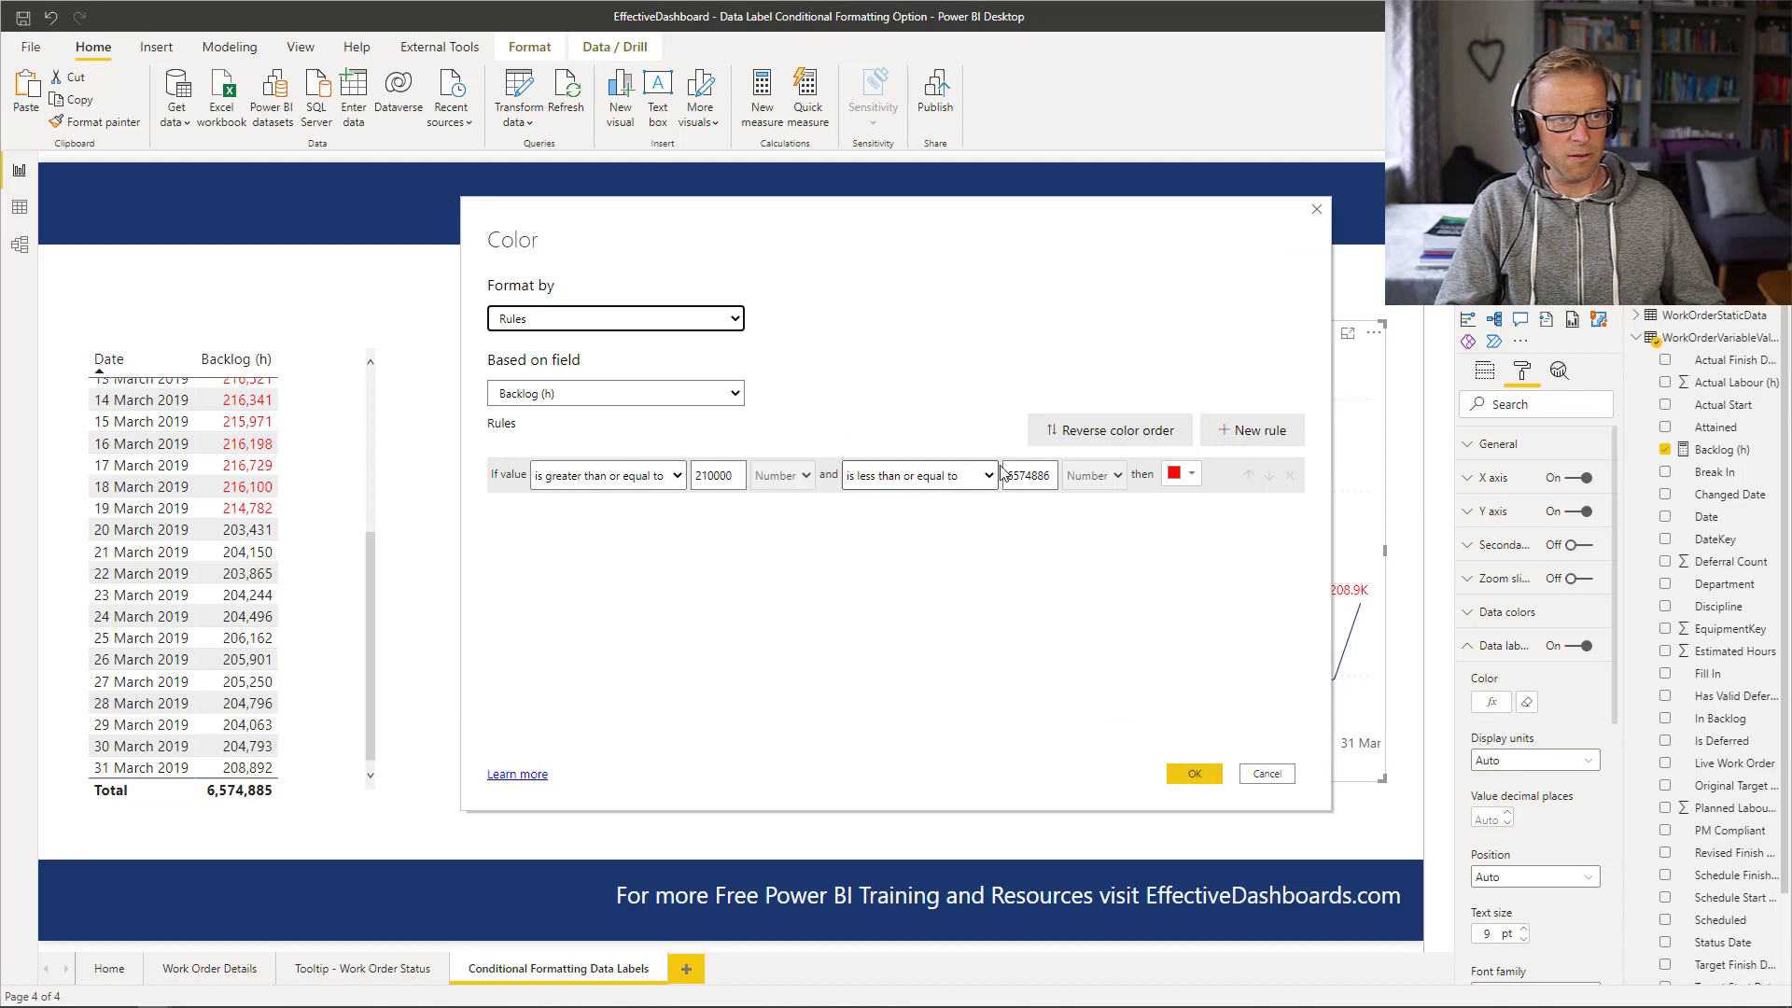
left_click(1033, 475)
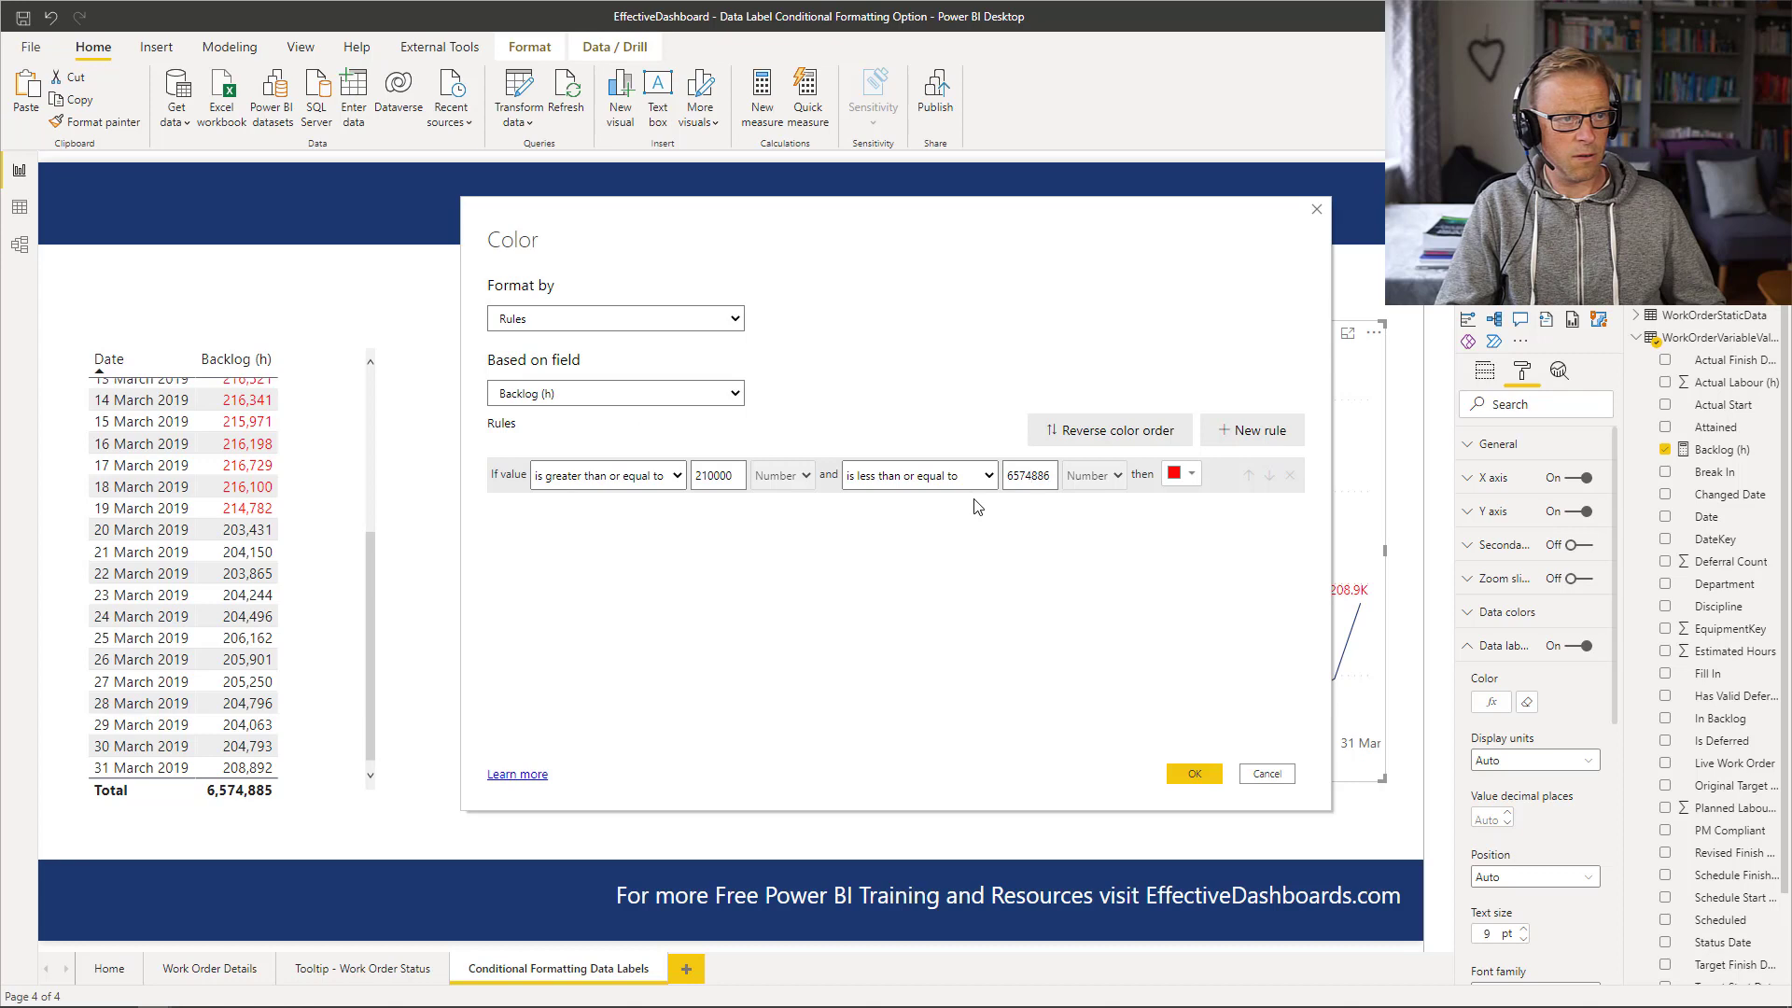
left_click(1026, 476)
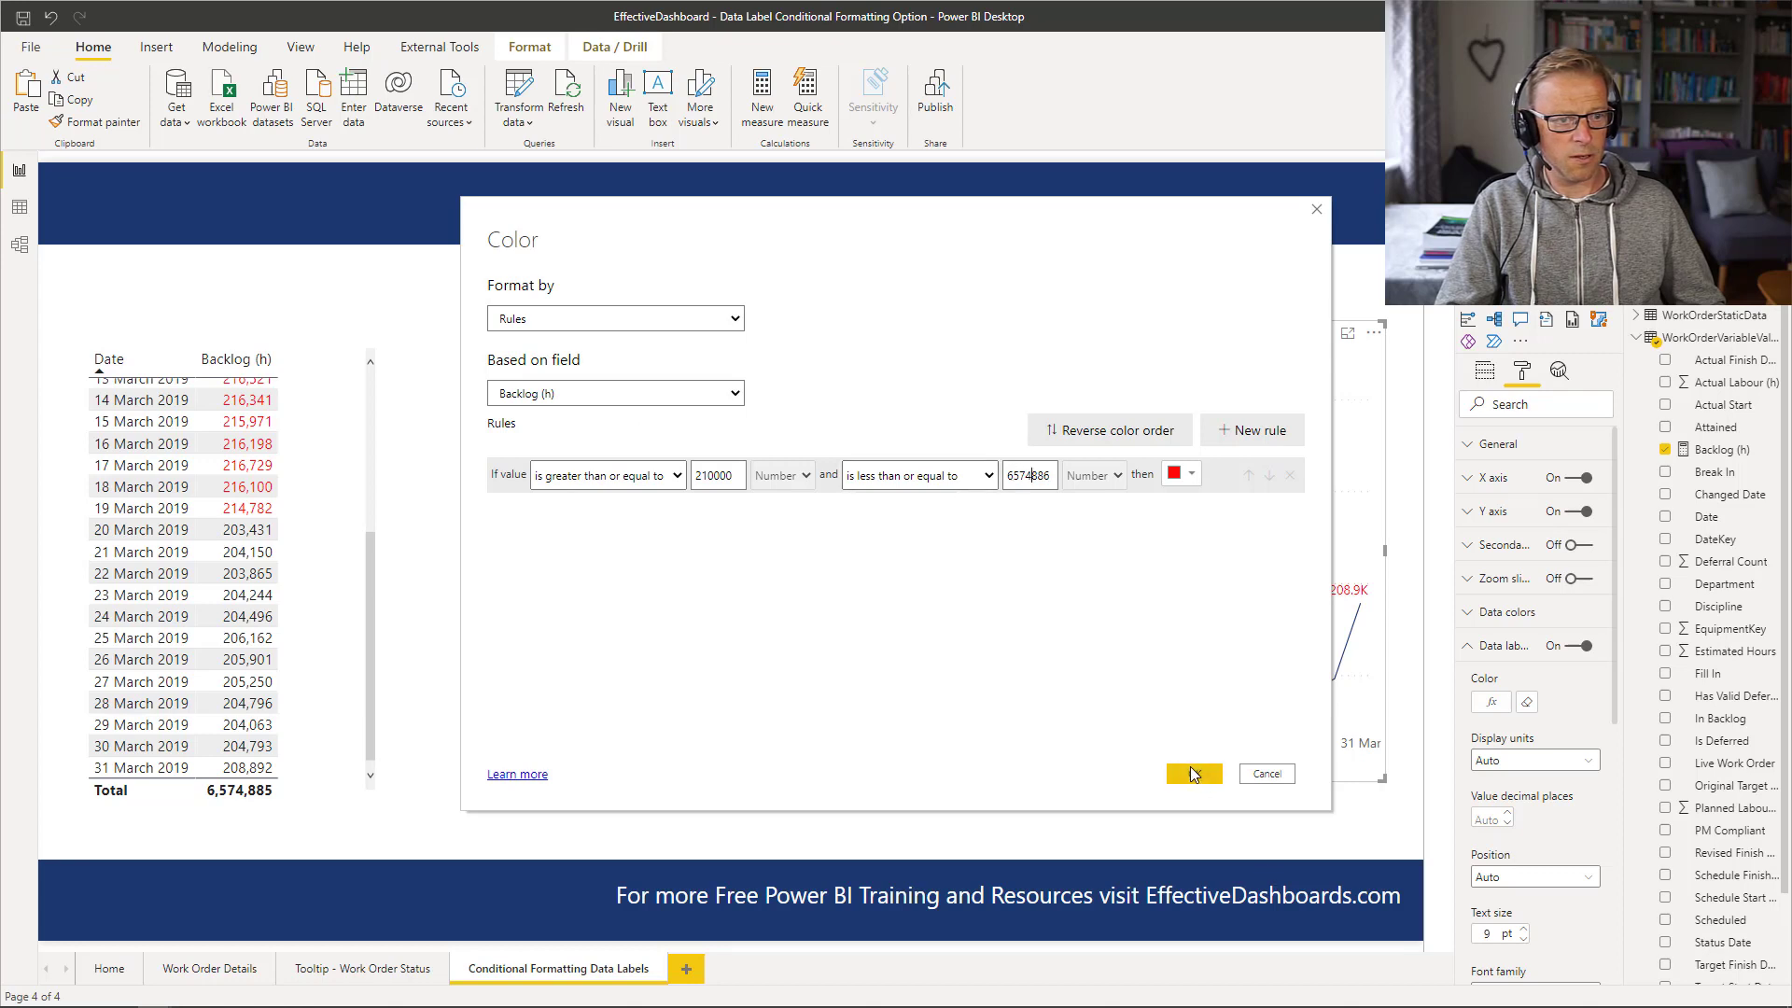
left_click(1050, 476)
key("BackSpace")
type("4")
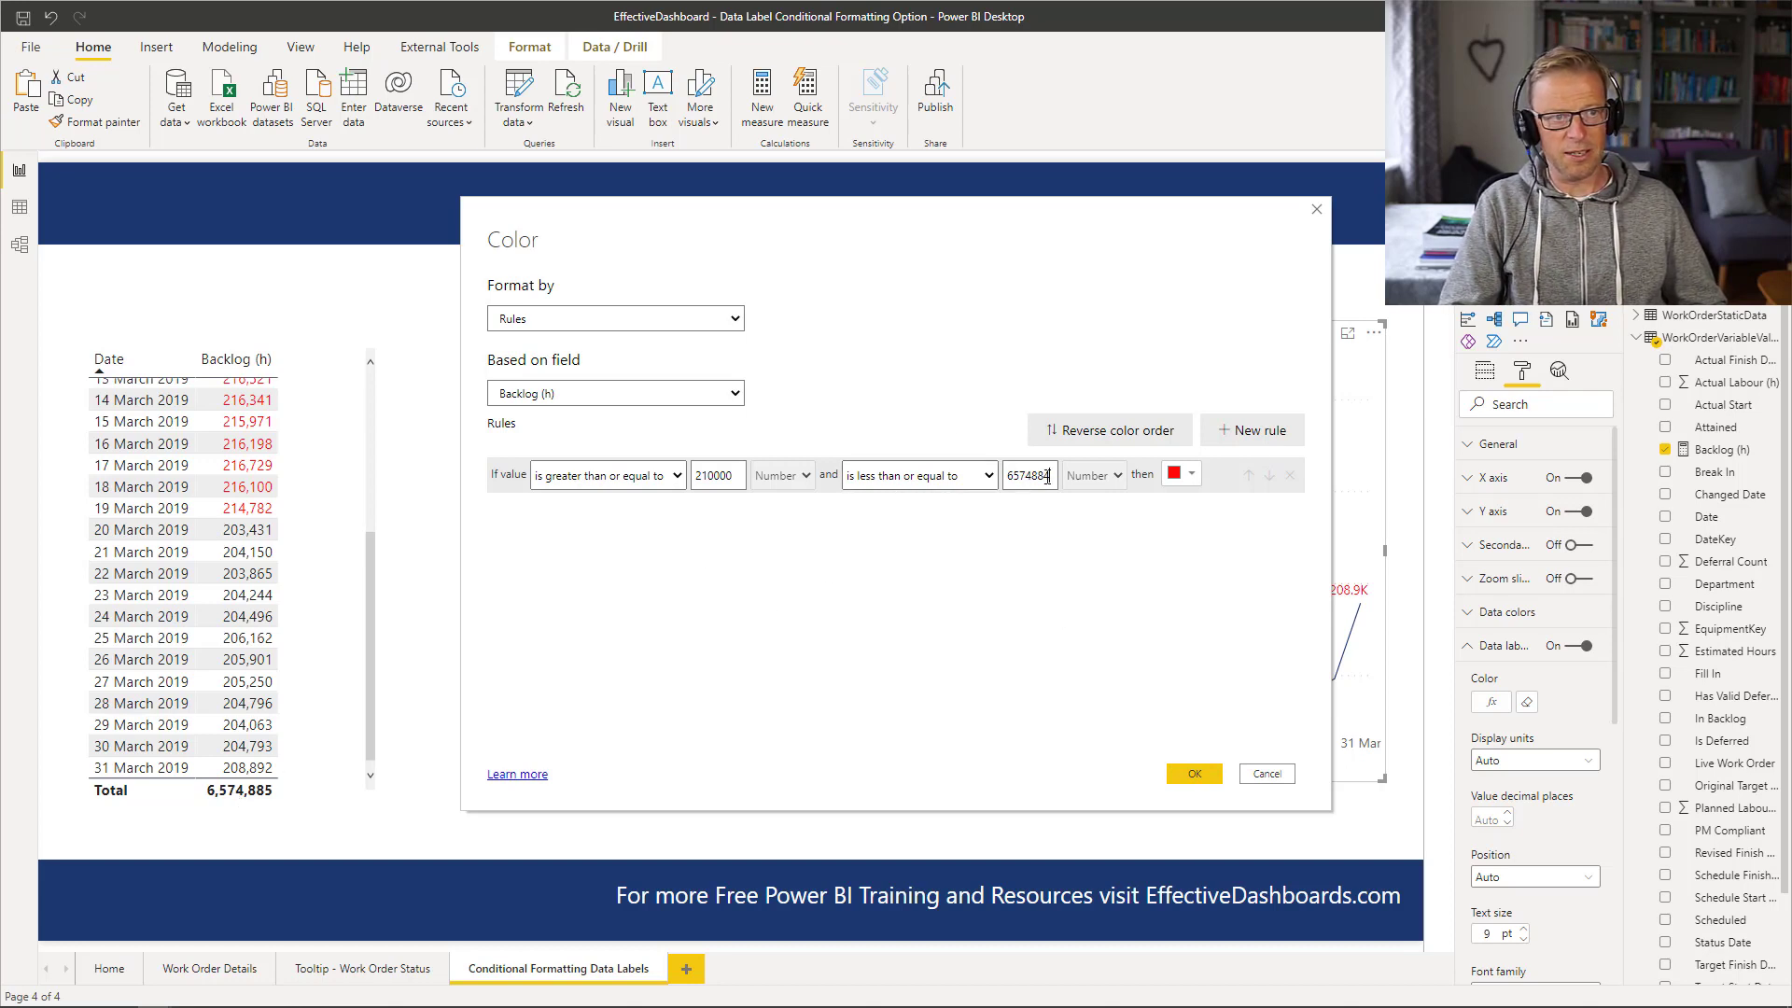
left_click(1213, 779)
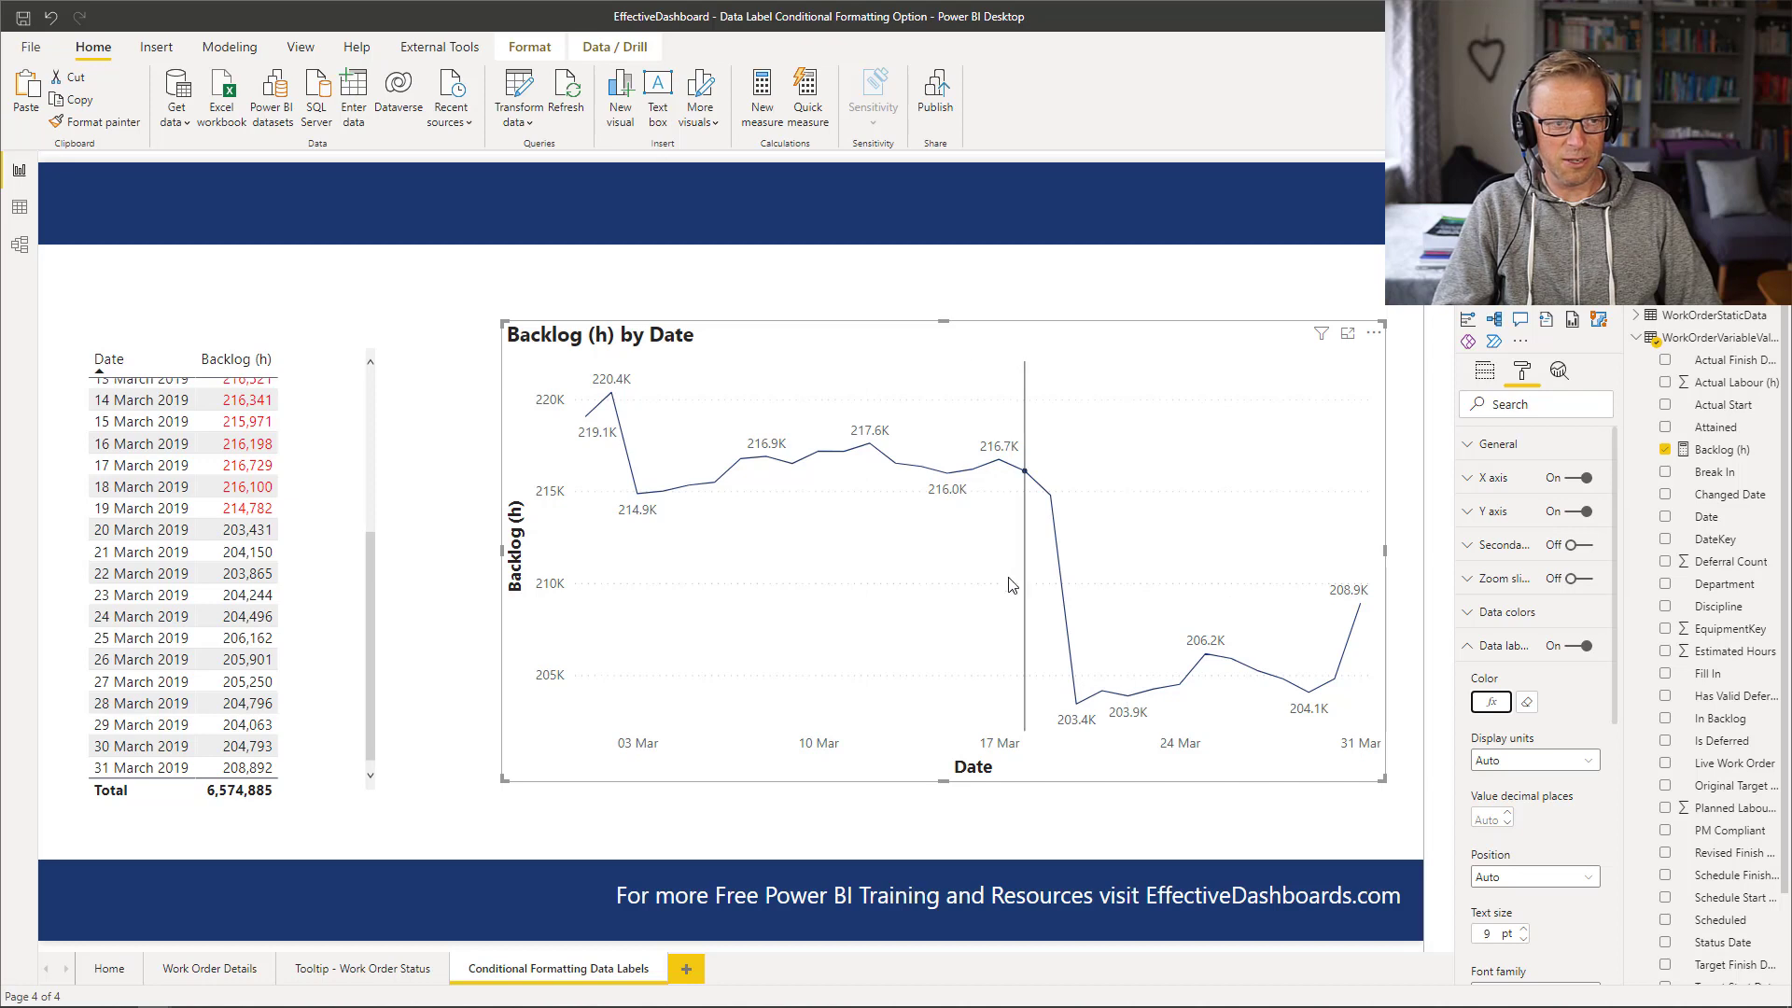
mouse_move(1007, 589)
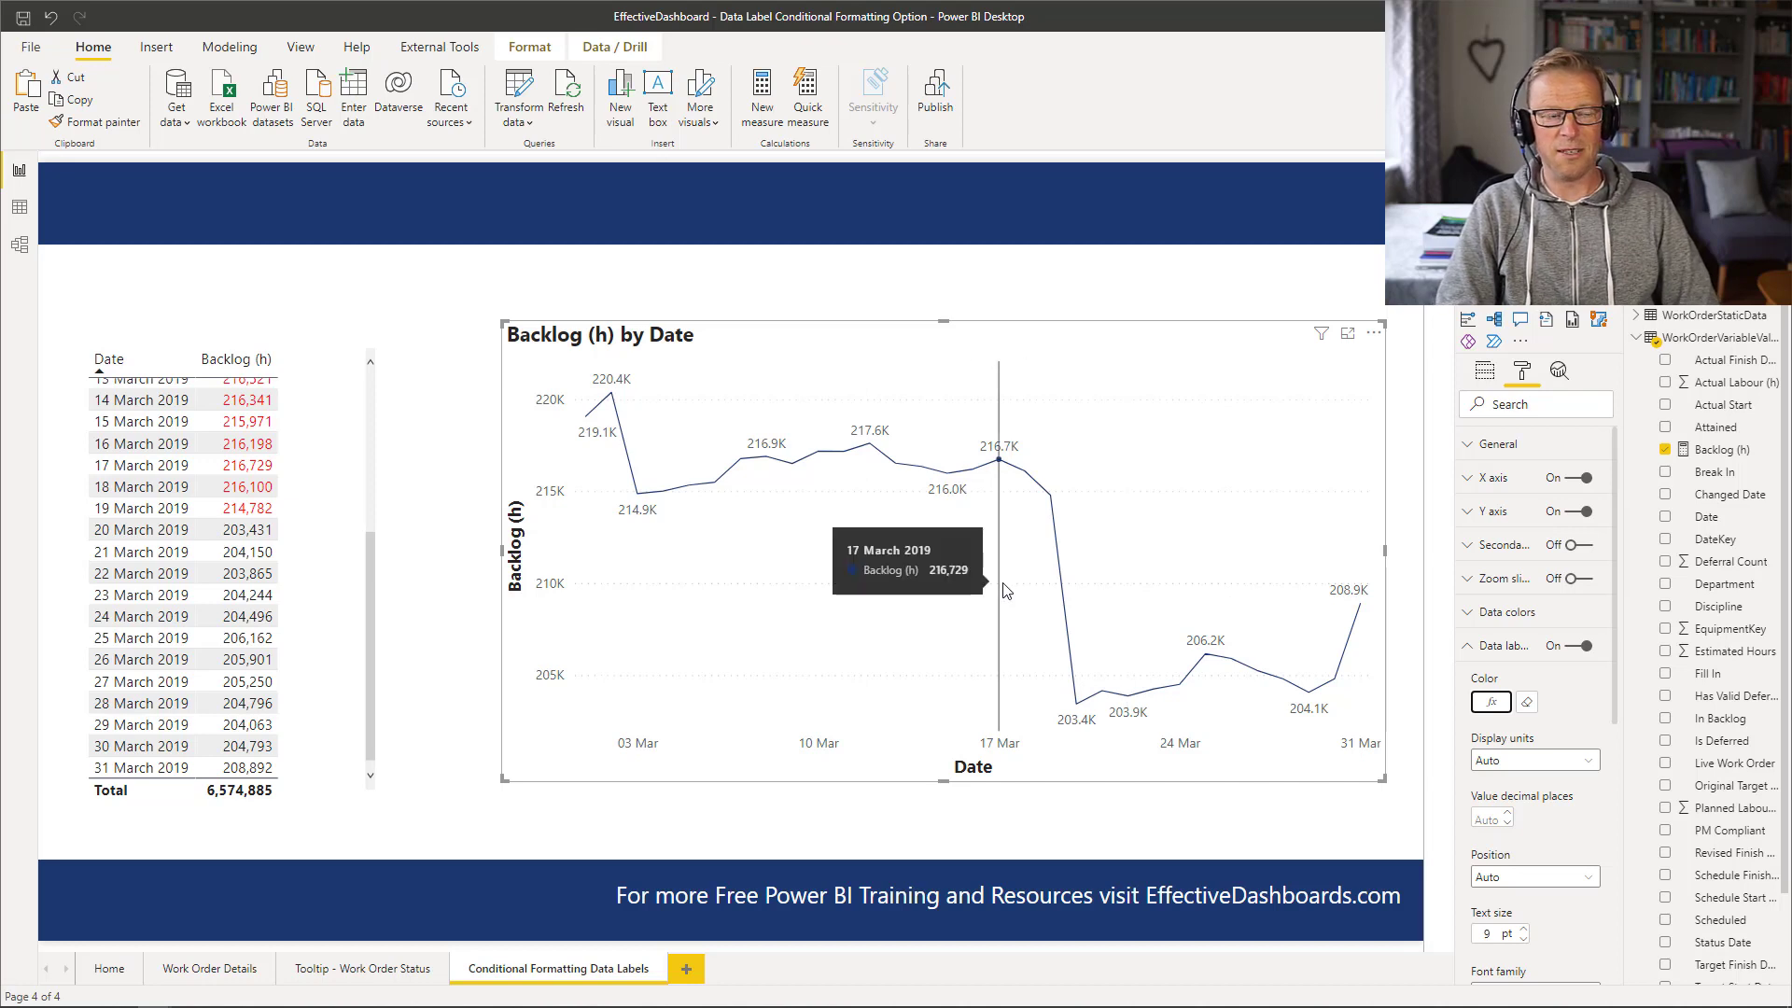